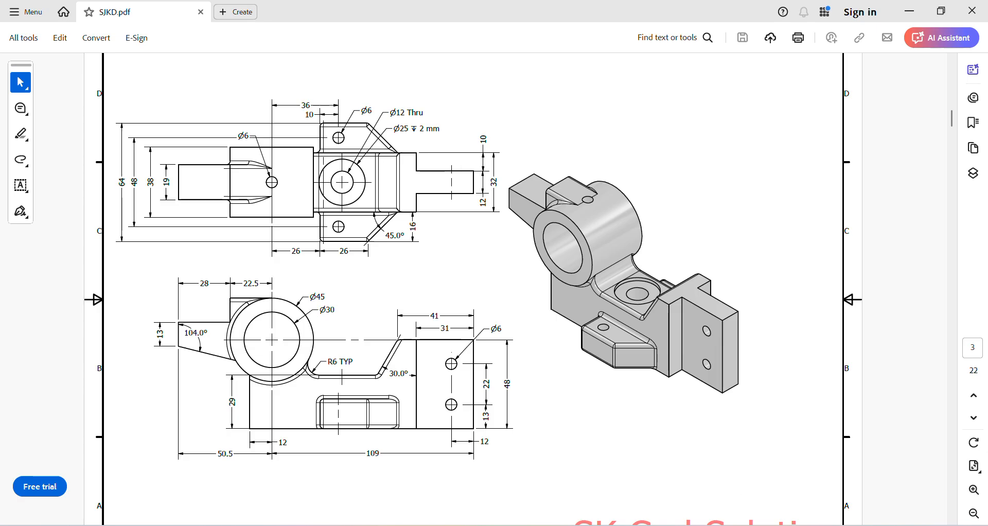
Create a new part from the Standard (mm) template and start a 2D sketch on the XY Plane
click(670, 525)
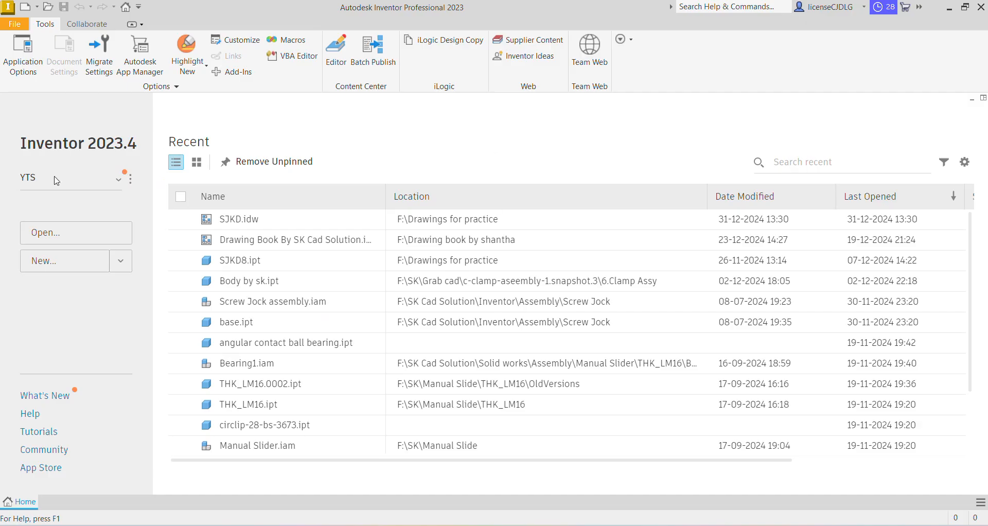
click(84, 262)
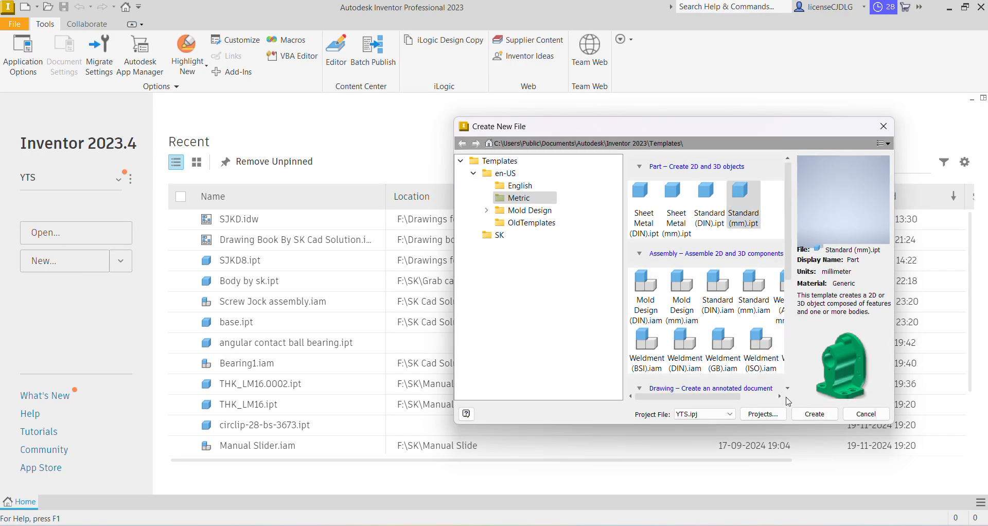
click(820, 416)
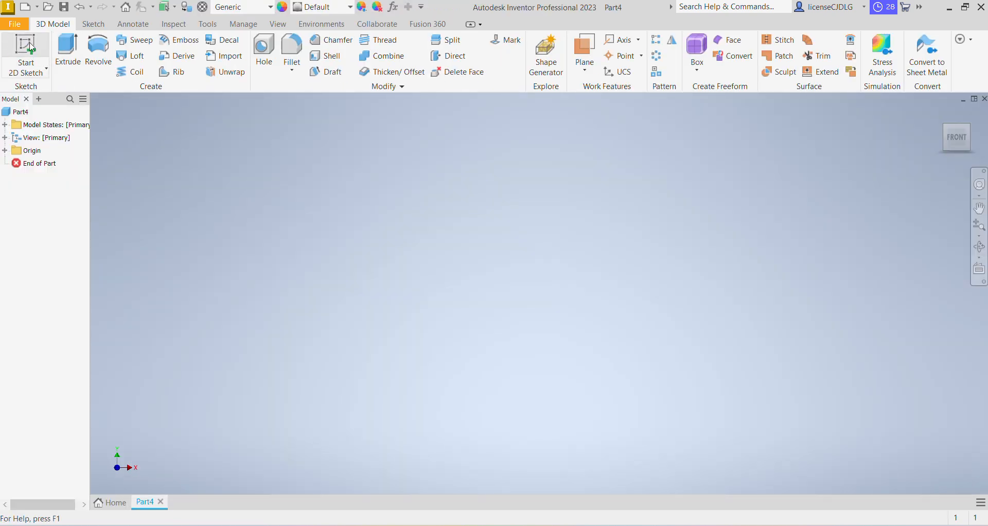
click(63, 53)
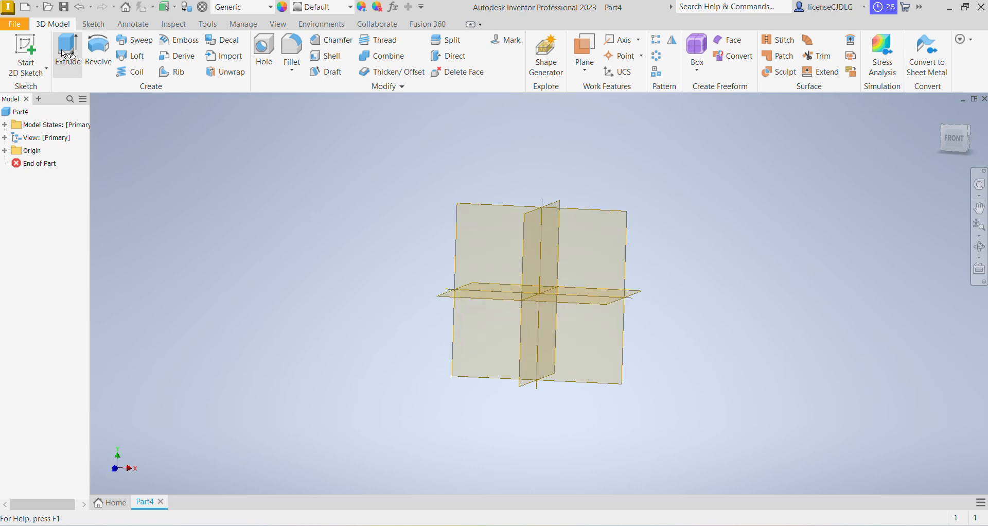
click(575, 247)
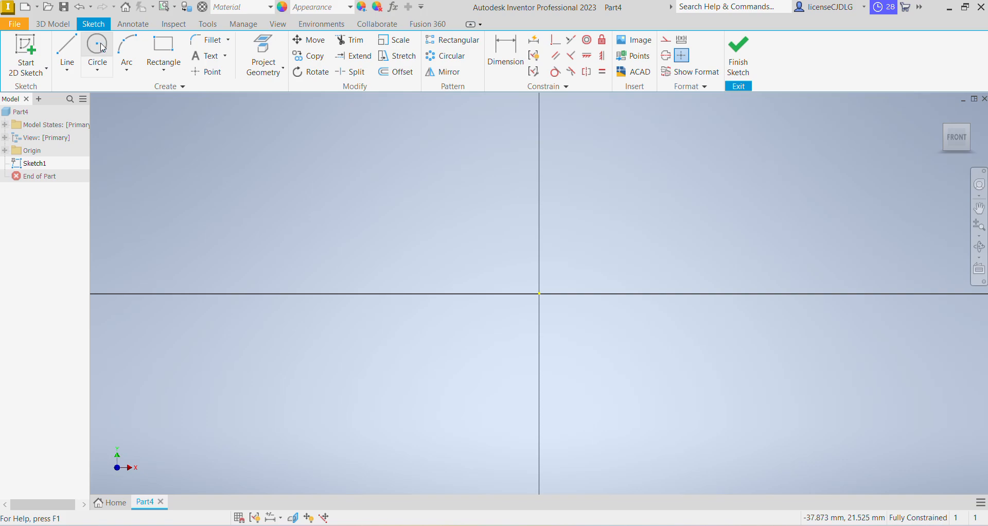
Check the reference drawing, then draw a 45 mm diameter circle centred at the sketch origin
click(710, 525)
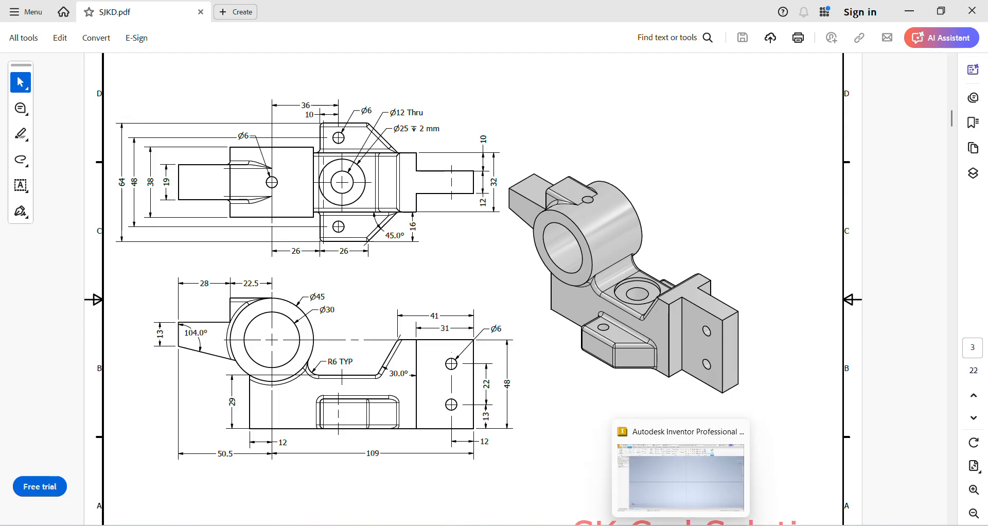
click(677, 524)
click(97, 46)
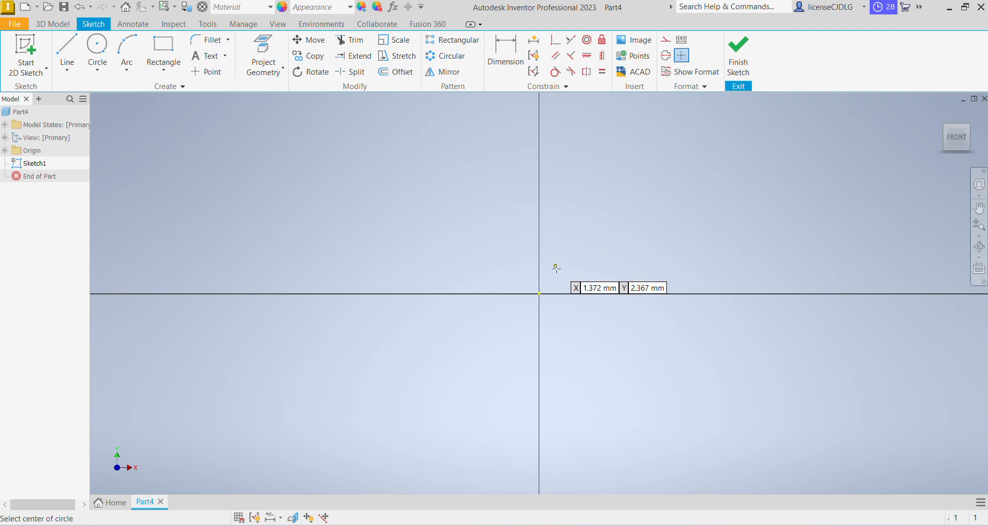
click(539, 294)
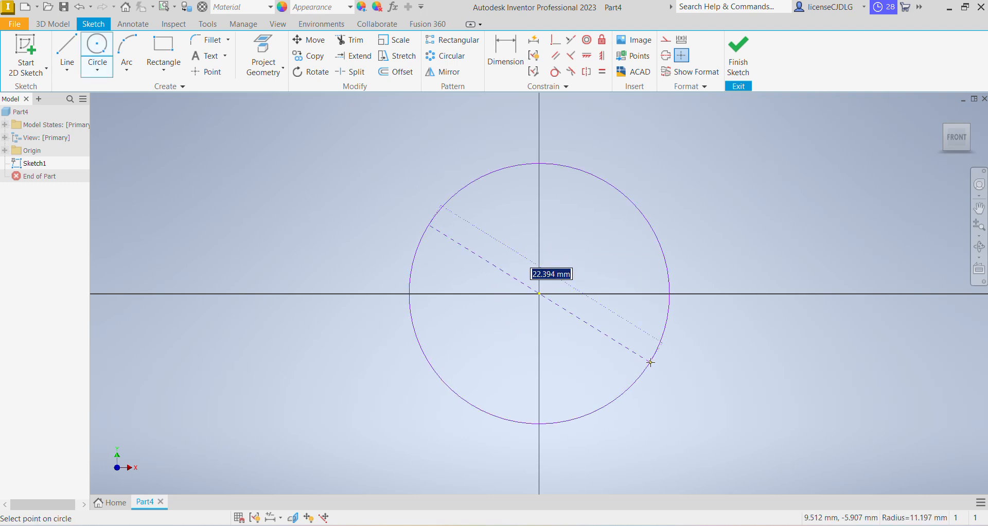
text(45)
key(Return)
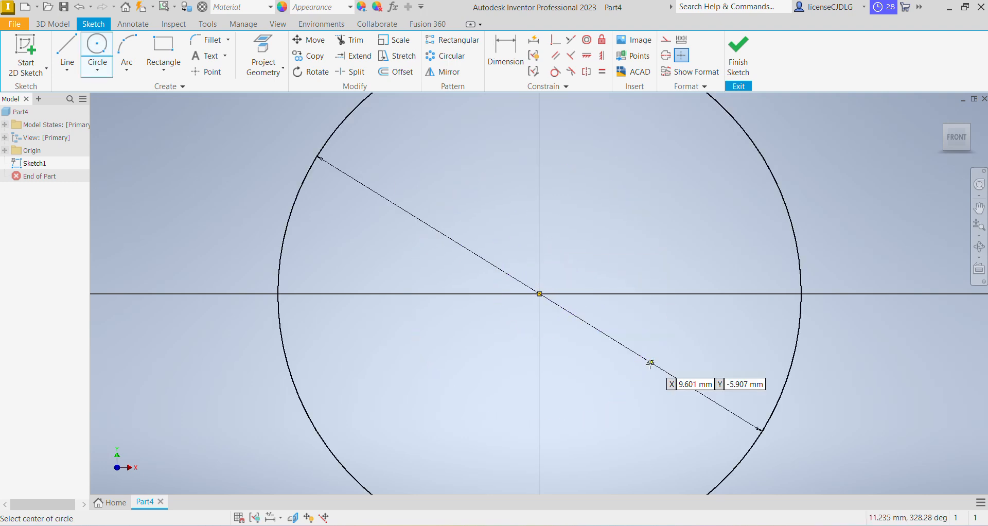
Draw a concentric 30 mm diameter circle centred at the origin
click(539, 294)
text(30)
key(Return)
scroll(592, 340, down, 4)
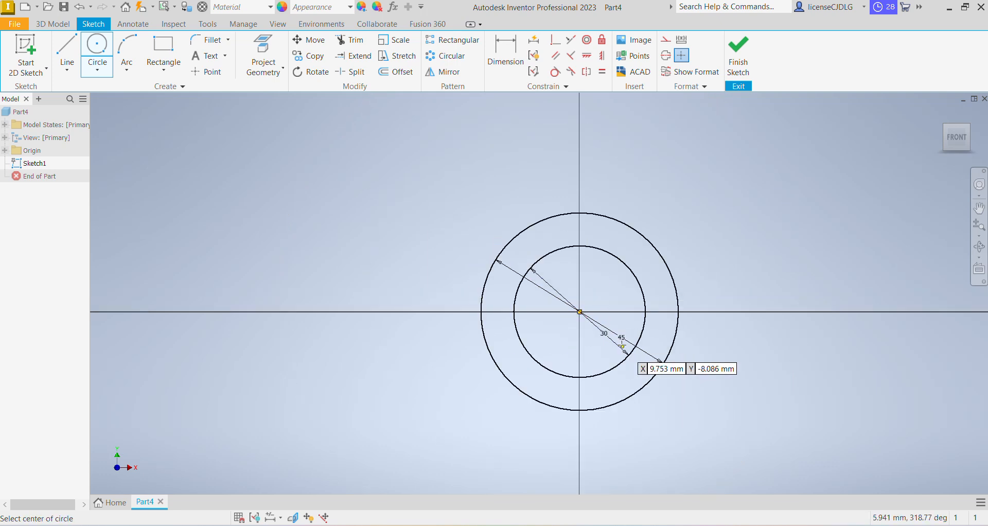
scroll(618, 345, up, 3)
scroll(619, 344, down, 4)
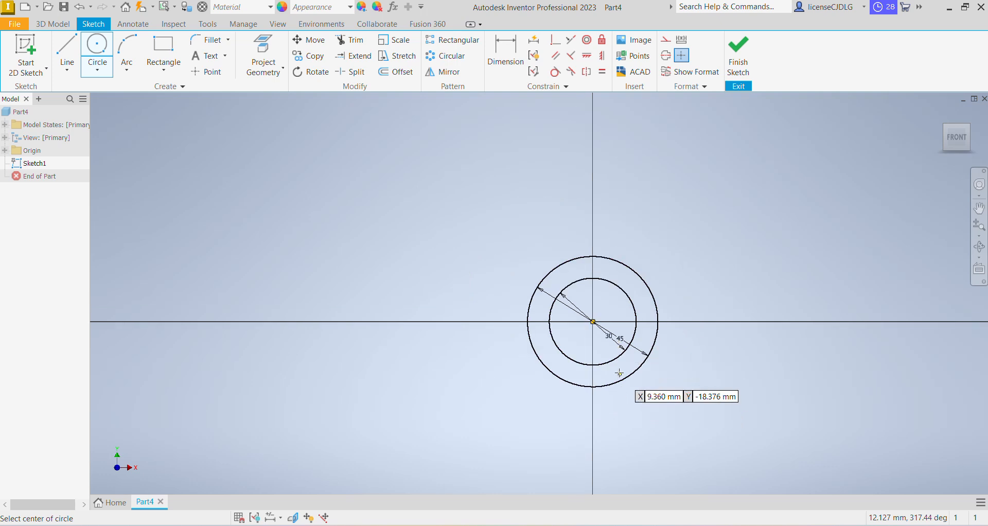
scroll(641, 381, up, 2)
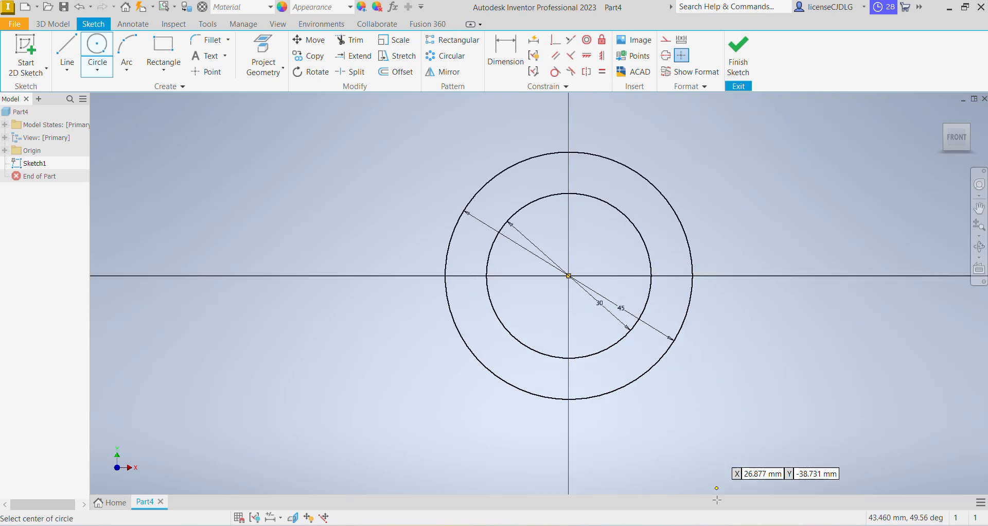
Sketch a line profile from the outer circle: down, right about 164 mm, up about 60 mm, left, diagonally down and back to the circle
click(592, 525)
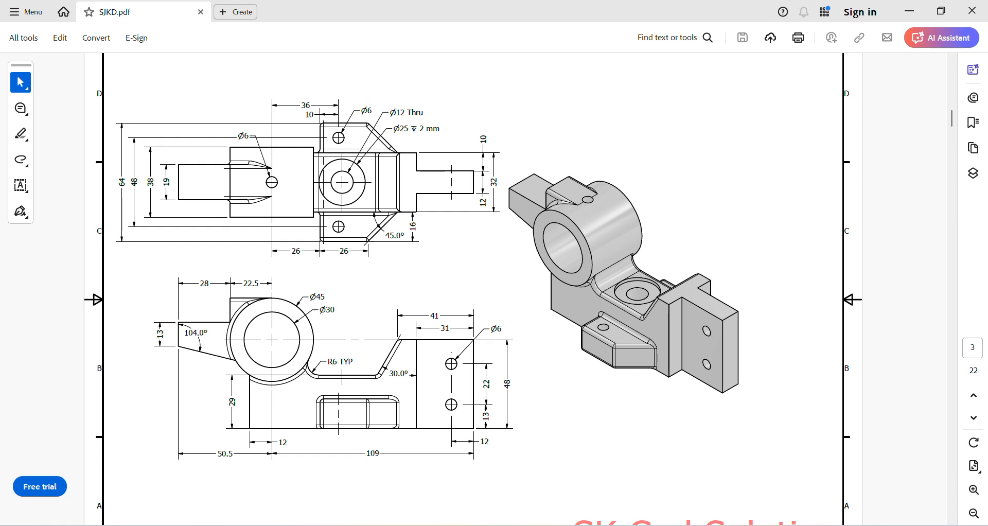
click(688, 525)
click(66, 54)
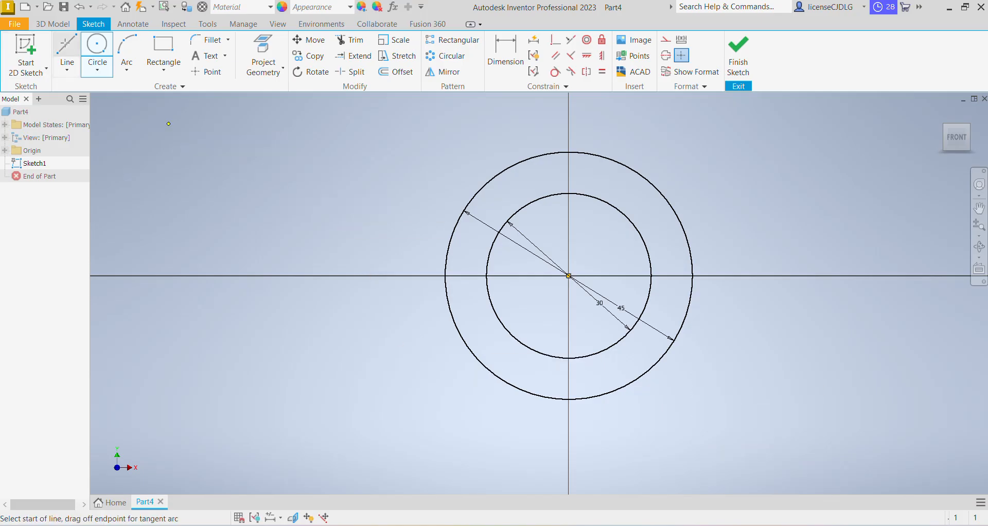
click(518, 391)
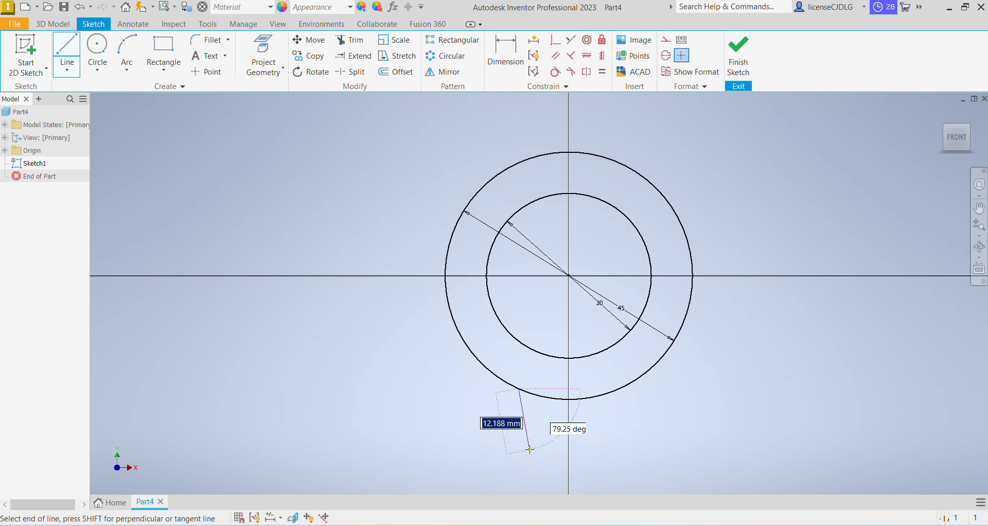
scroll(529, 449, down, 5)
scroll(537, 481, up, 2)
middle_drag(538, 478, 506, 369)
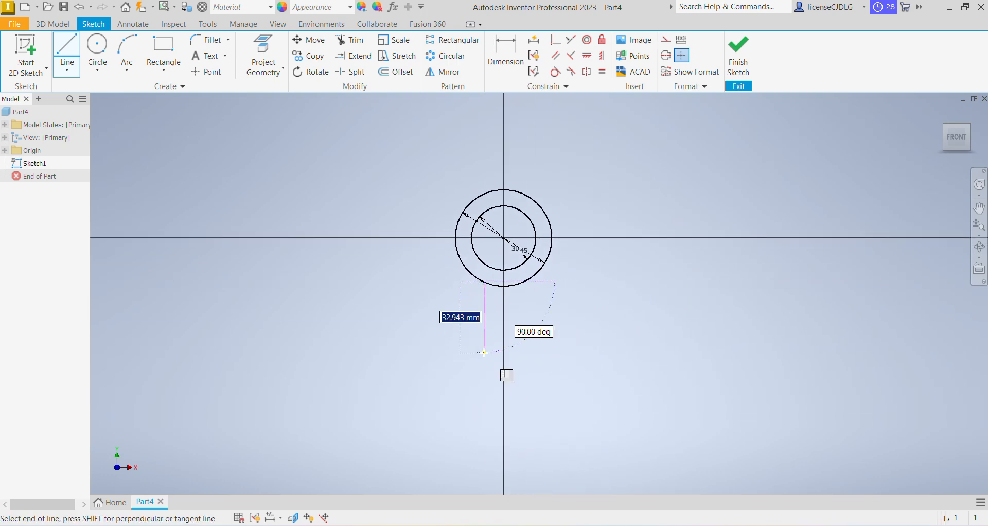
click(484, 352)
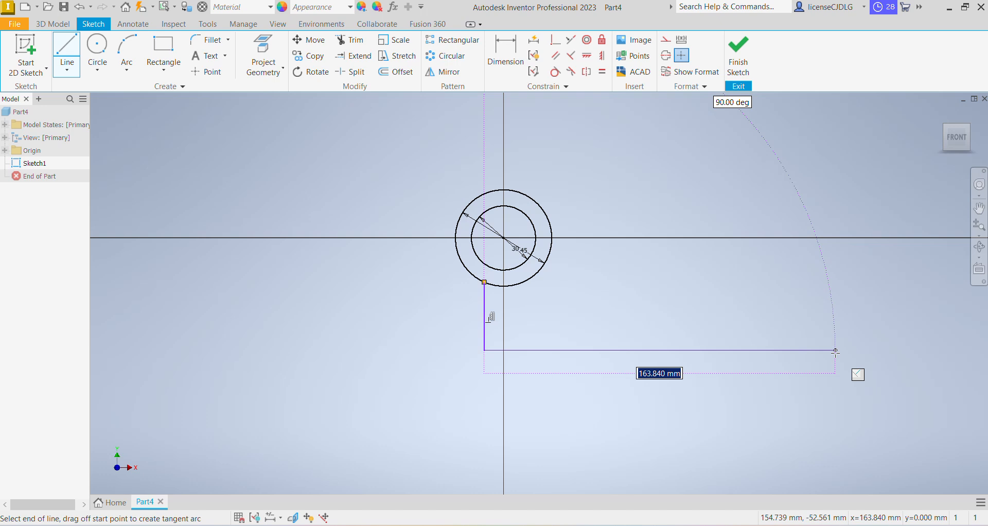
click(835, 352)
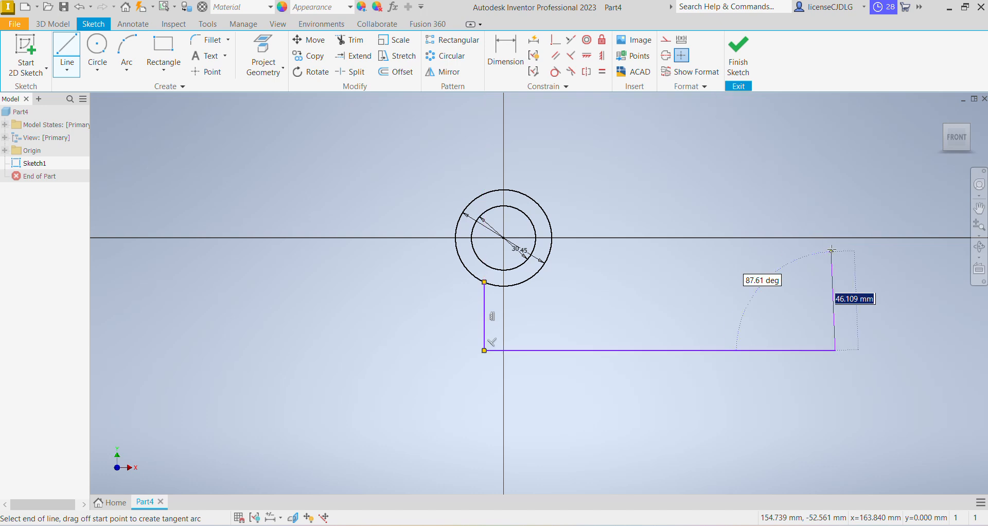
click(836, 221)
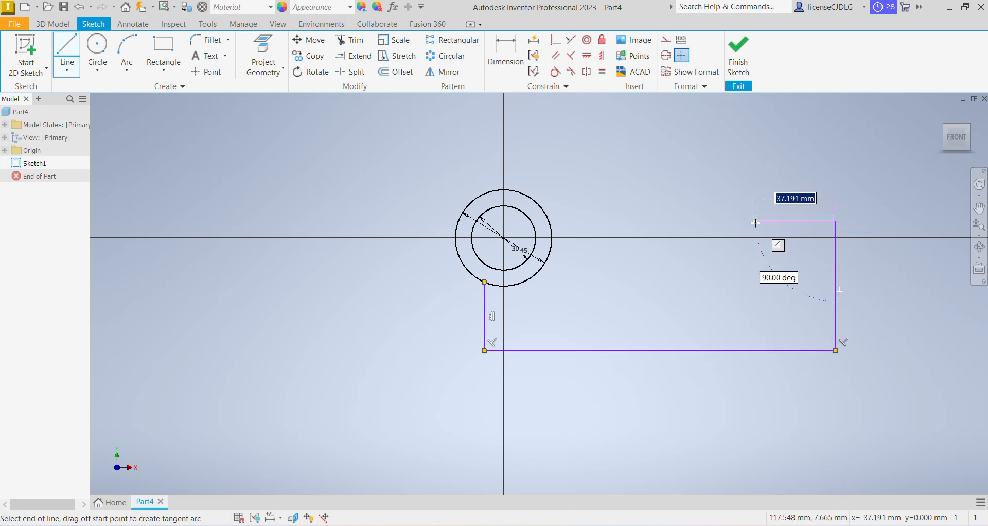
click(756, 222)
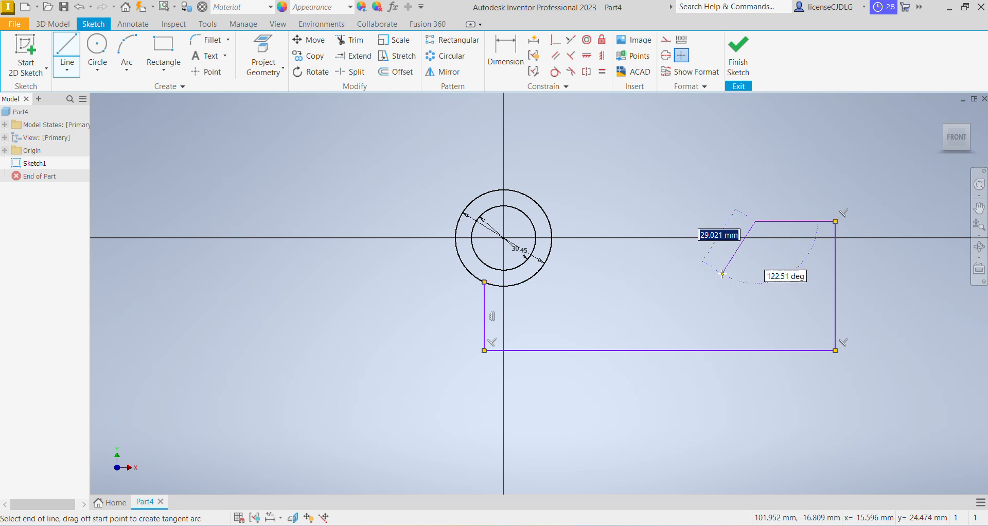
click(722, 274)
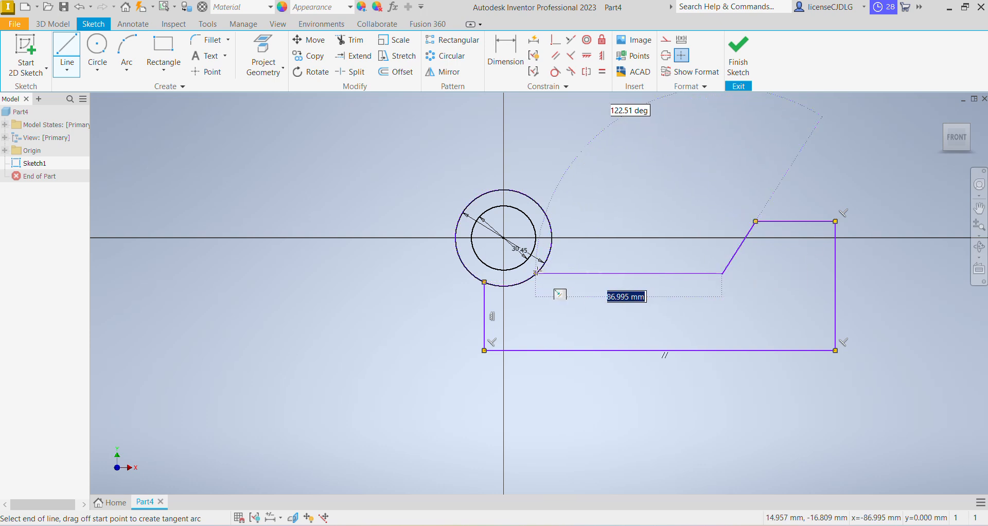
click(537, 273)
Dimension the horizontal distance from the circle centre to the right vertical edge as 109 mm
click(522, 67)
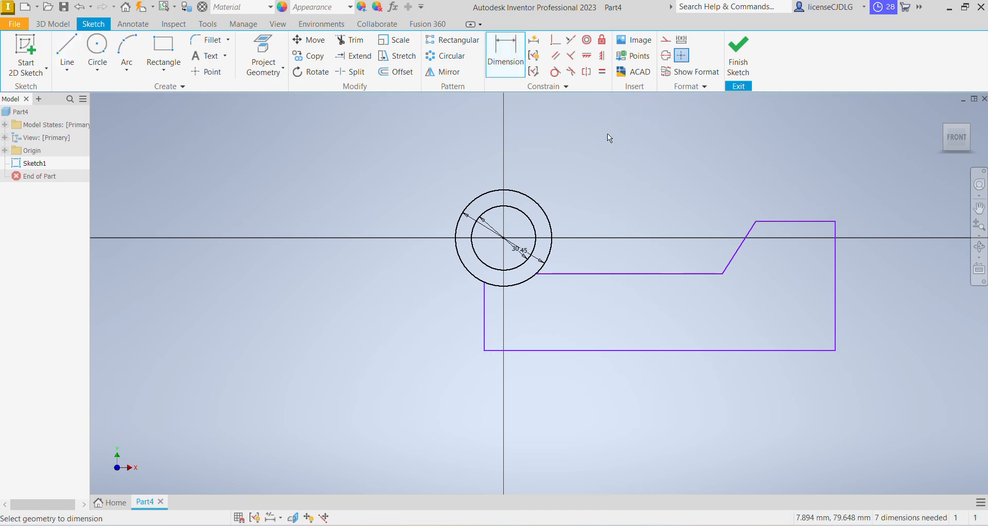
key(alt+Tab)
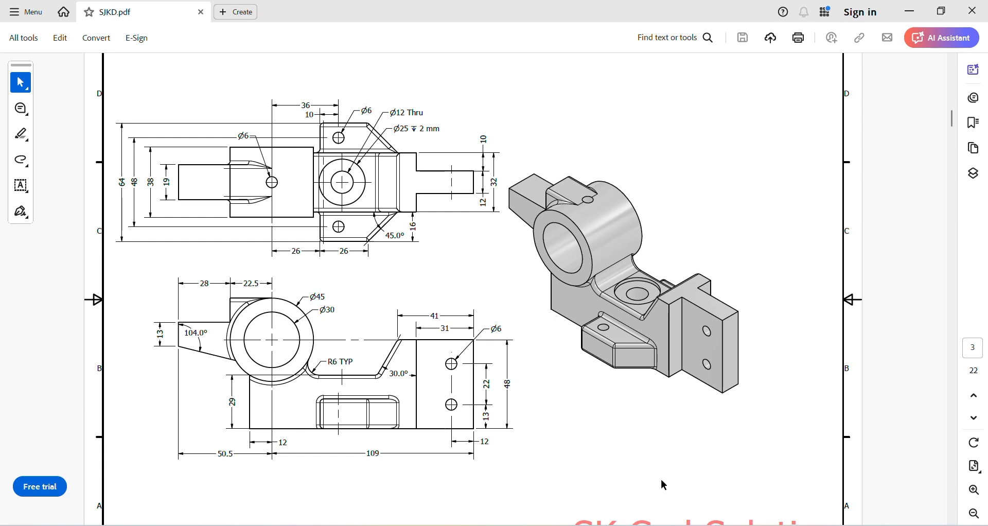
key(alt+Tab)
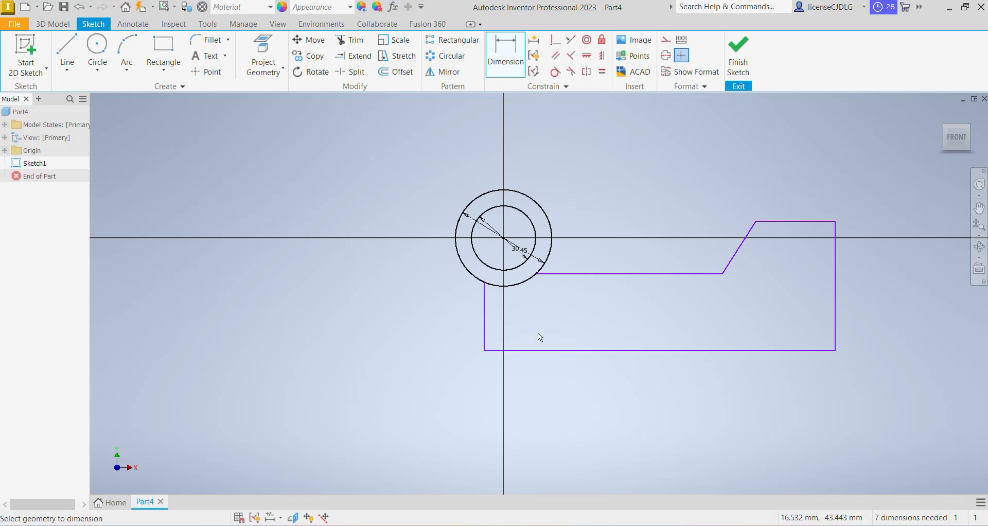
click(505, 240)
click(835, 343)
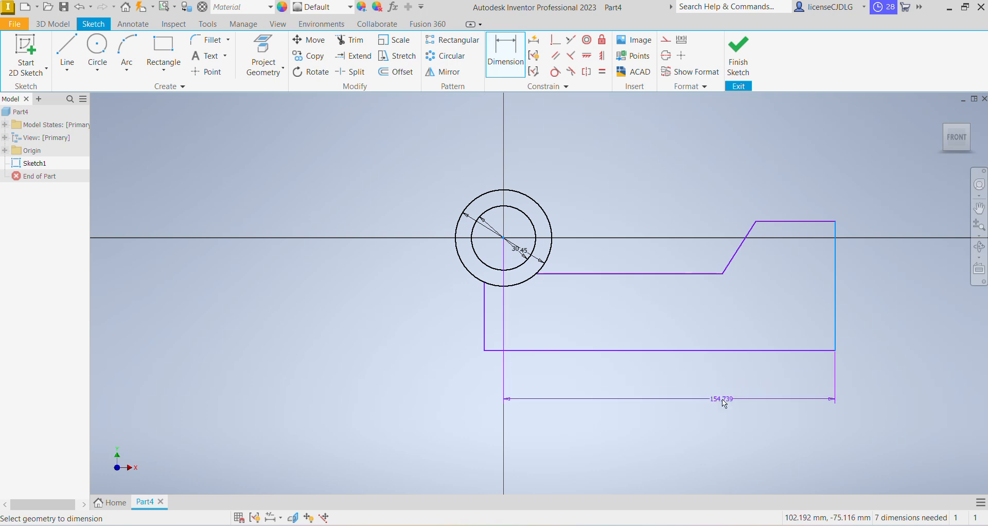
click(719, 399)
text(109)
key(Return)
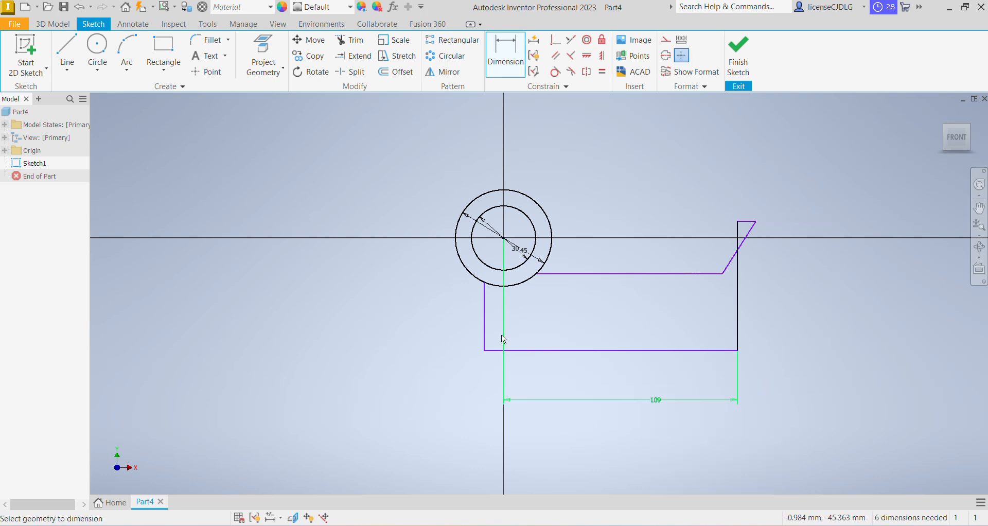
Dimension the left vertical edge's horizontal distance from the circle centre as 12 mm
click(484, 327)
click(505, 249)
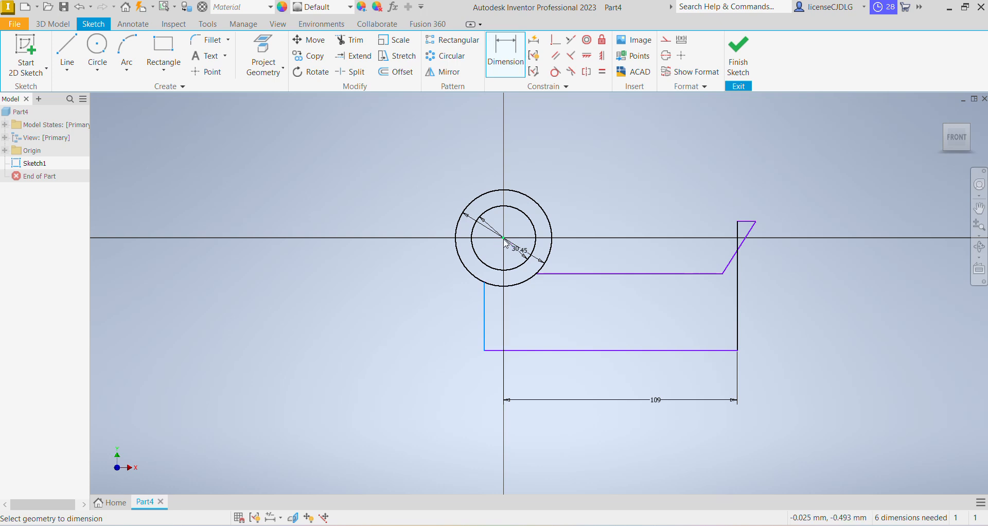
click(452, 391)
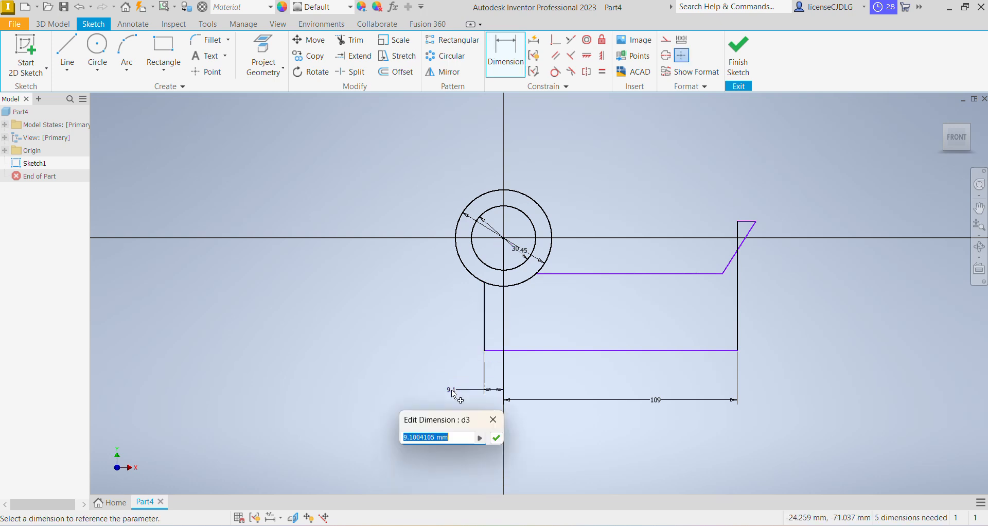
text(12)
key(Return)
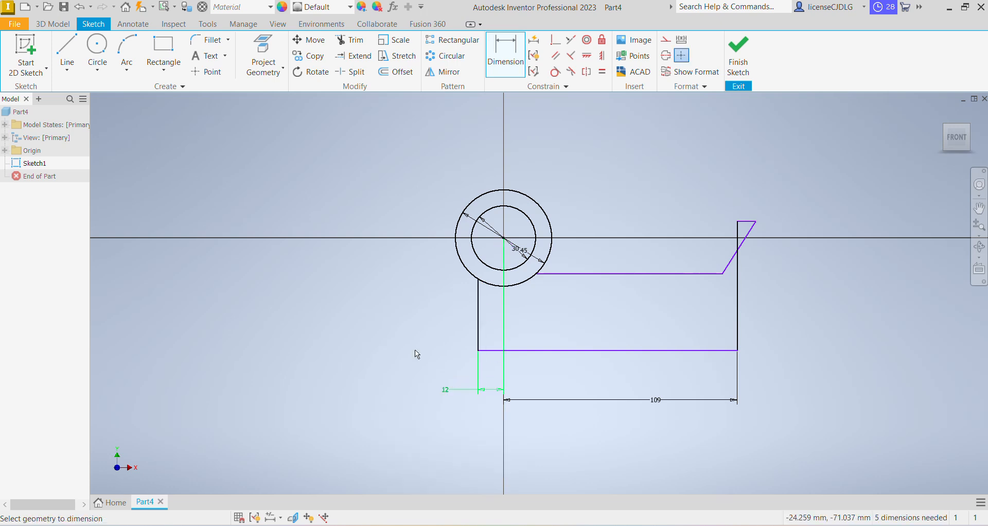
scroll(746, 290, down, 3)
scroll(731, 348, up, 3)
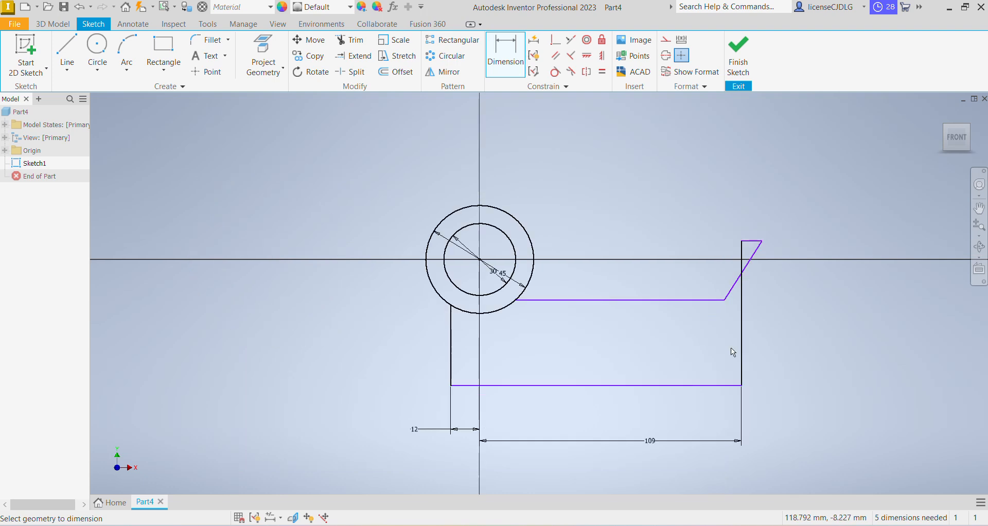
key(Escape)
Drag the top-right corner and the lower end of the sloped line leftward to shorten the raised step
drag(762, 243, 702, 246)
drag(724, 298, 666, 306)
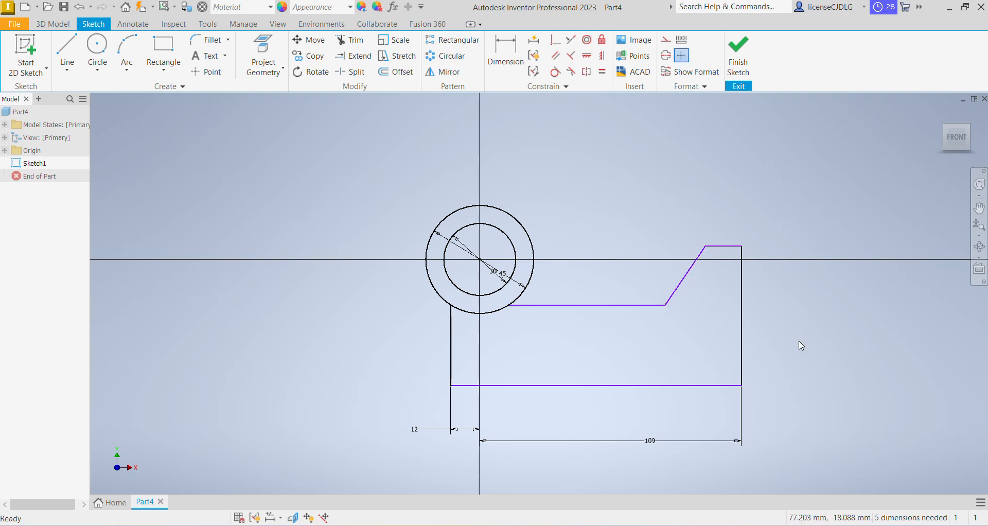
key(alt+Tab)
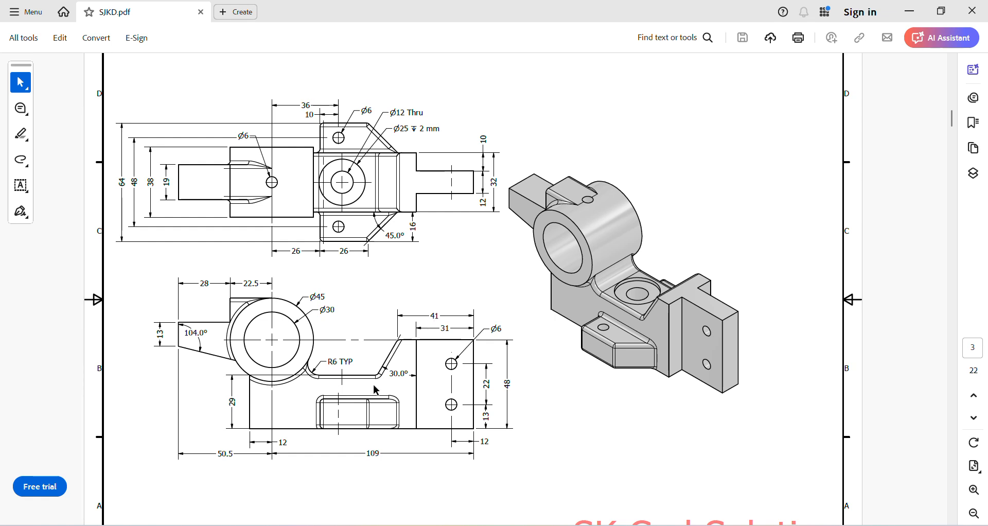
key(alt+Tab)
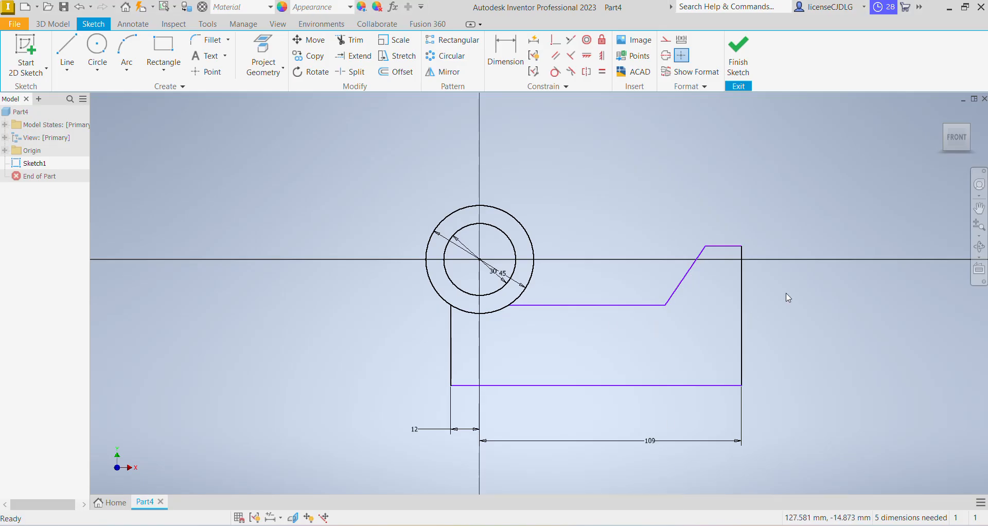
Dimension the length of the raised step's top edge as 41 mm
click(506, 54)
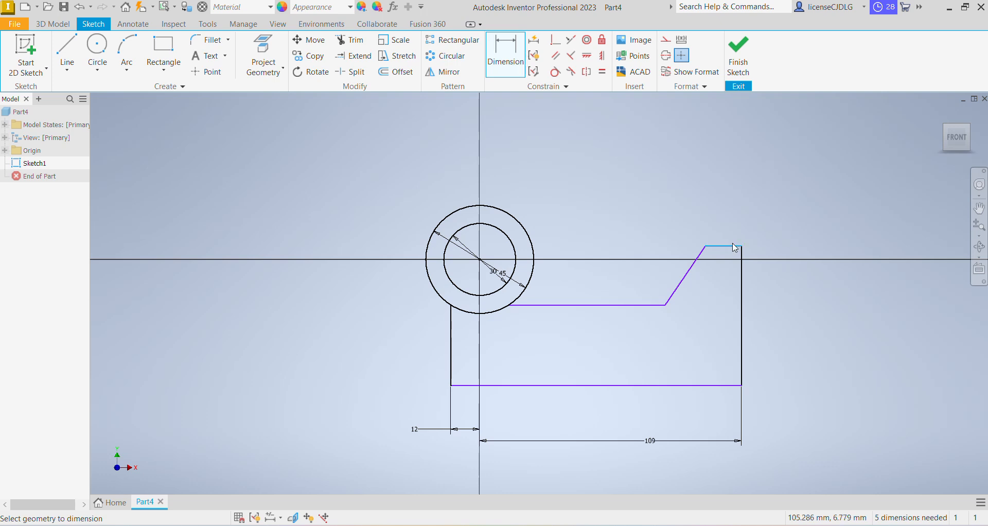
click(723, 246)
click(728, 226)
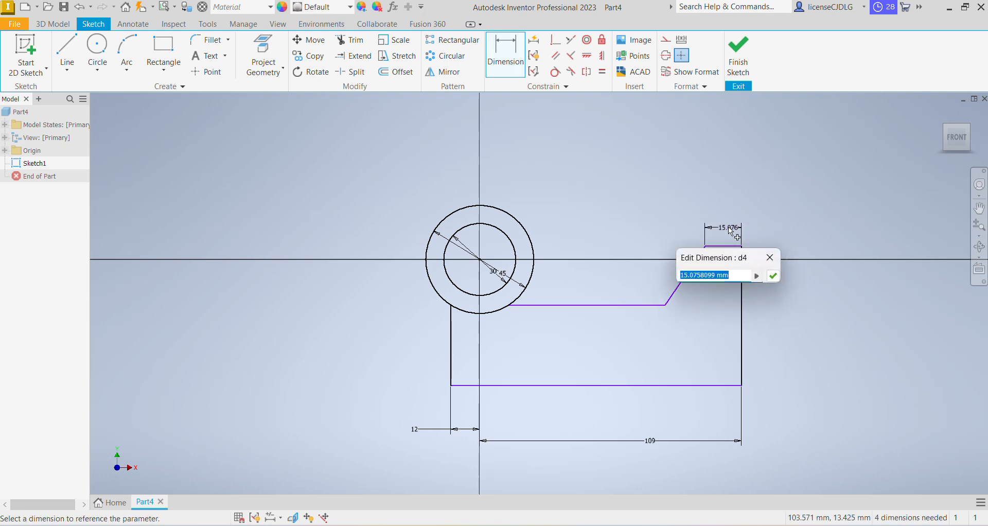
text(41)
key(Return)
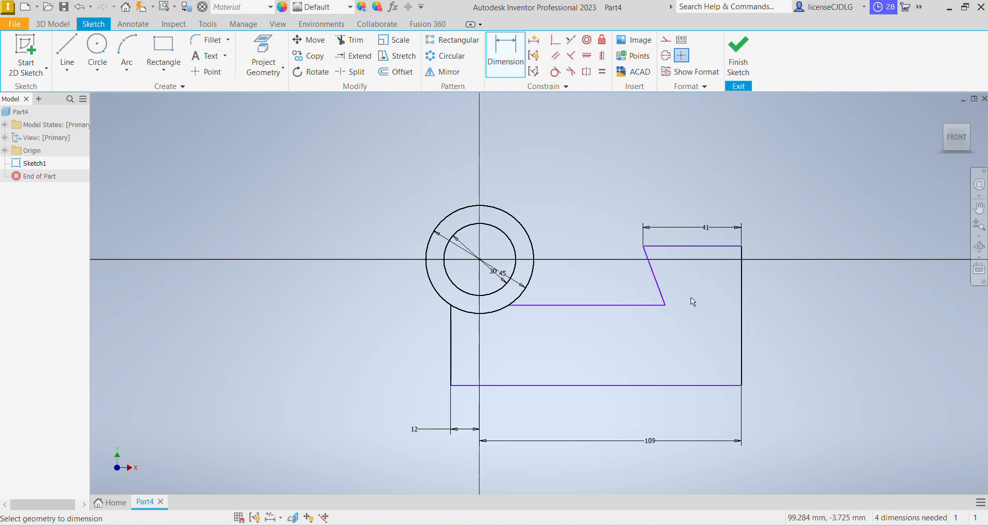
Dimension the vertical distance between the lower ledge and the bottom edge as 29 mm
click(650, 305)
click(644, 386)
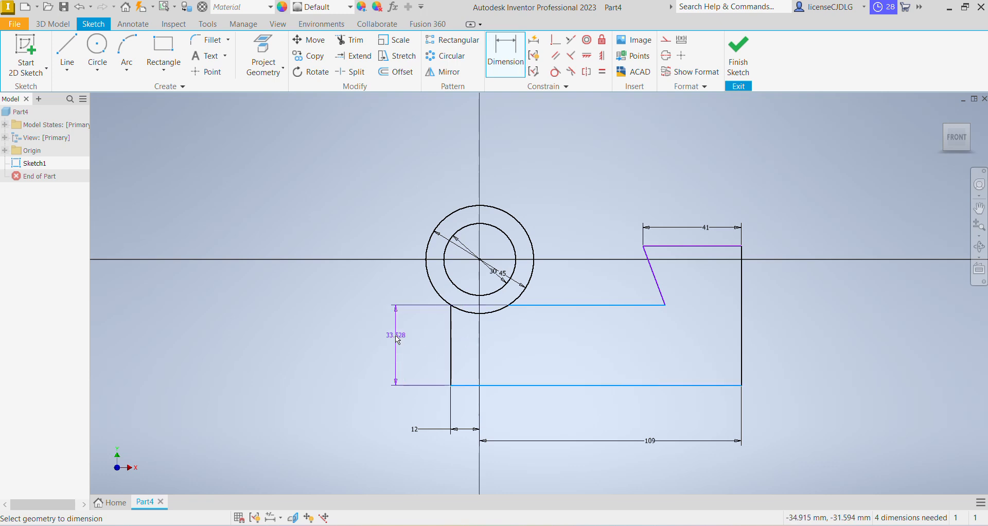
click(388, 340)
text(2)
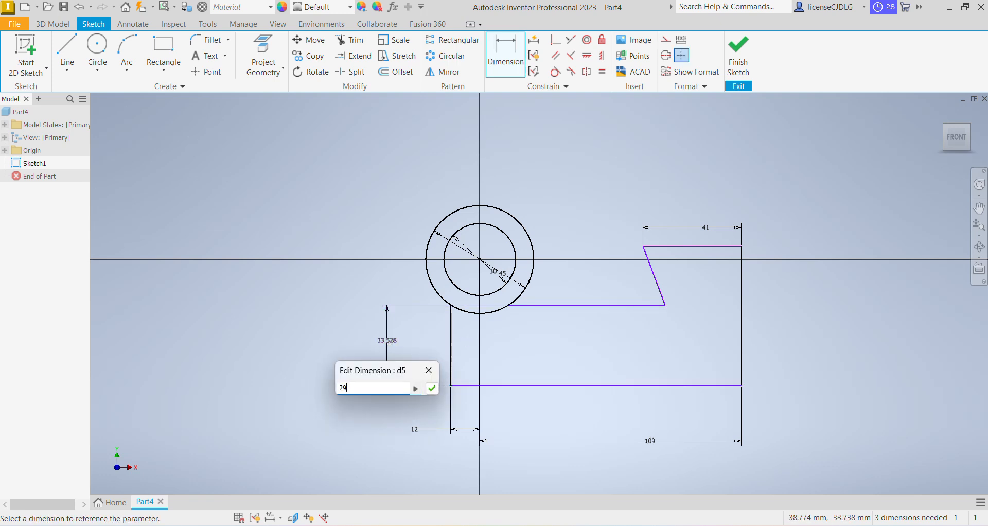
text(9)
key(Return)
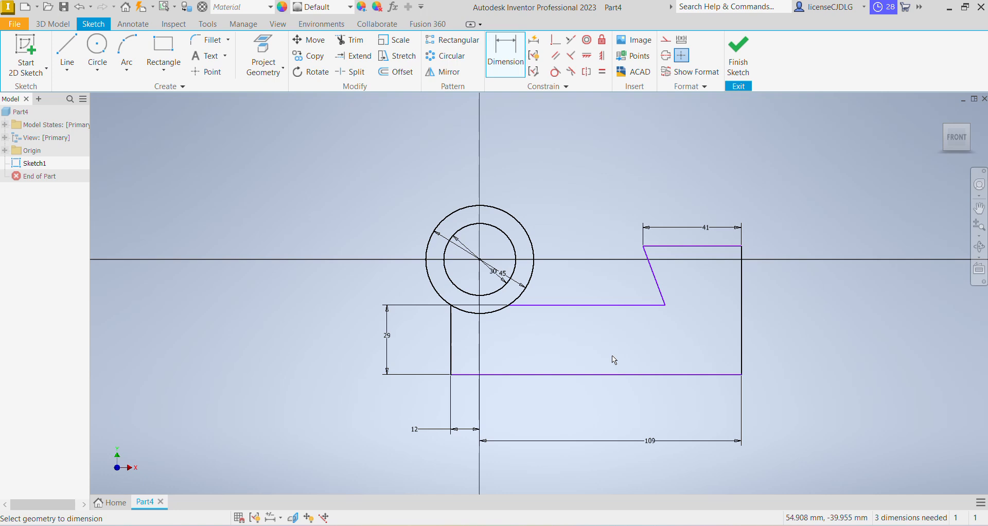
Drag the lower end of the sloped line further leftward to widen the slope
click(666, 305)
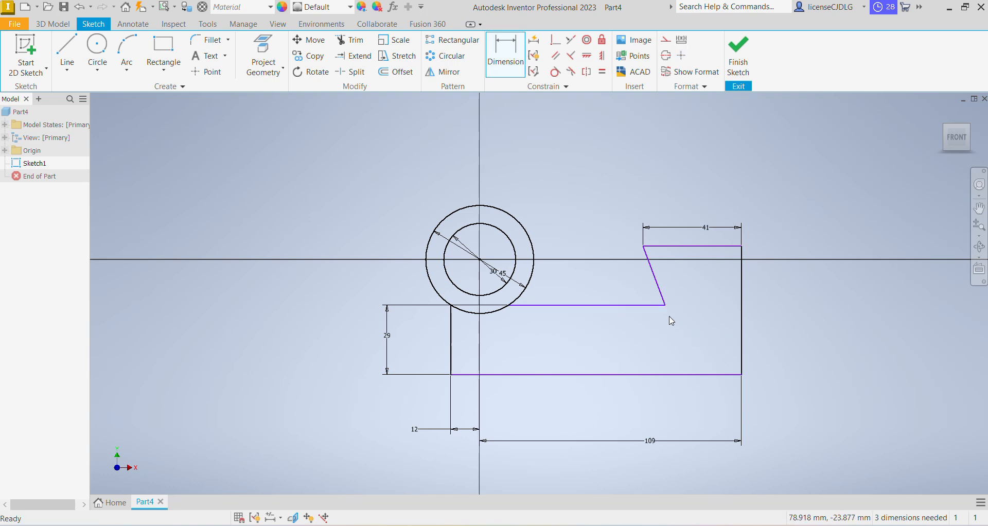
key(Escape)
drag(665, 305, 610, 296)
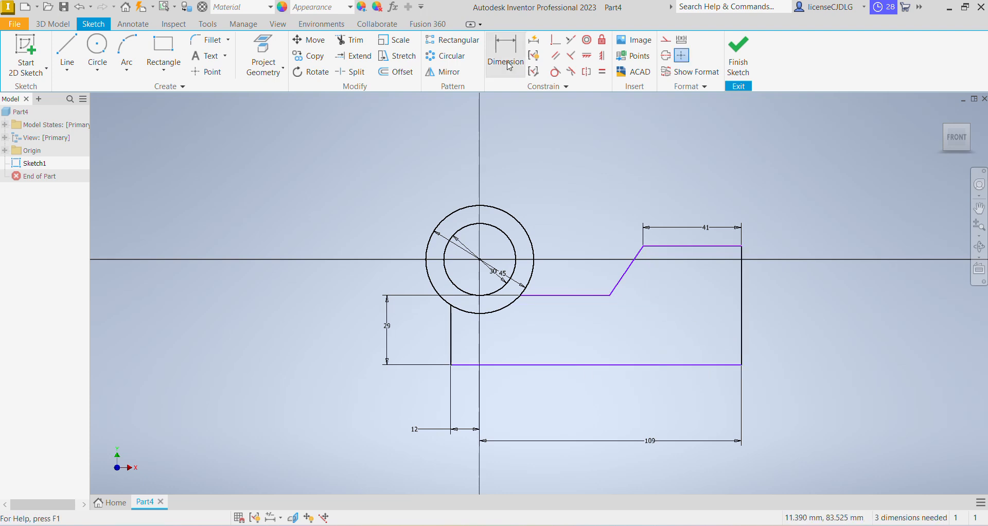
After checking the drawing, dimension the angle between the sloped line and the right vertical edge as 30°
key(alt+Tab)
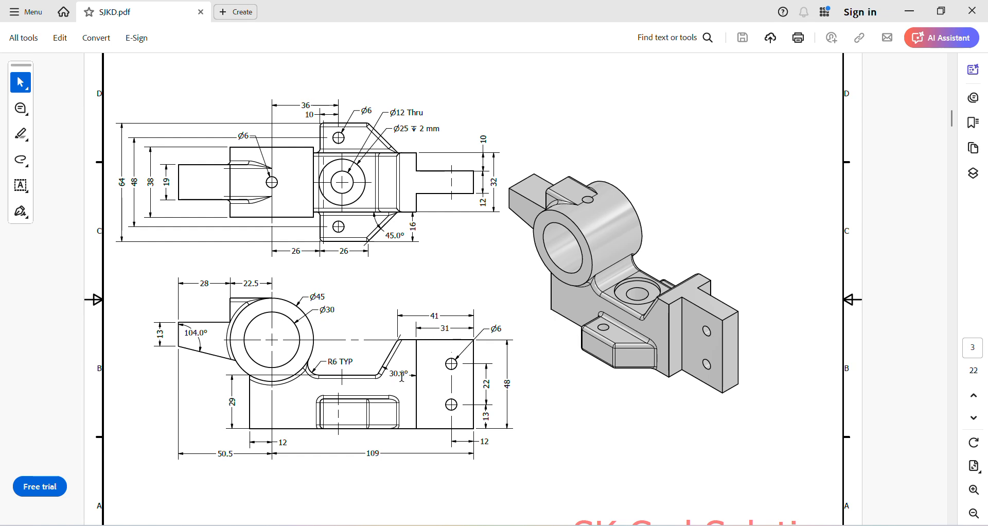
key(alt+Tab)
key(d)
click(628, 269)
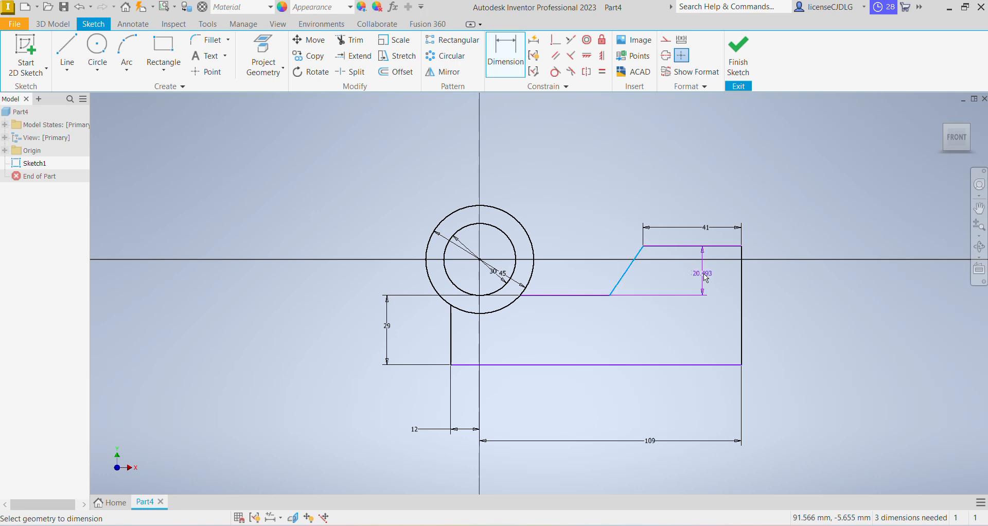
click(741, 288)
click(693, 293)
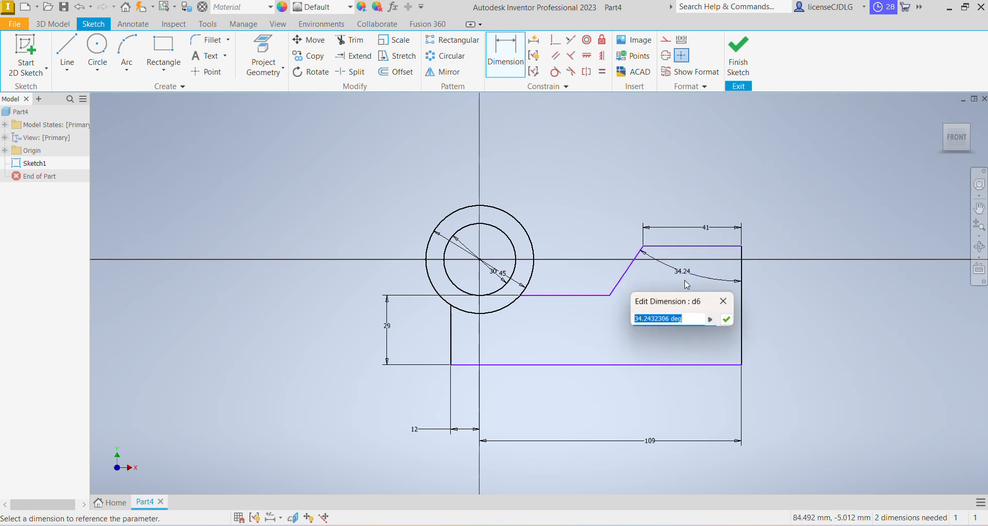
text(30)
key(Return)
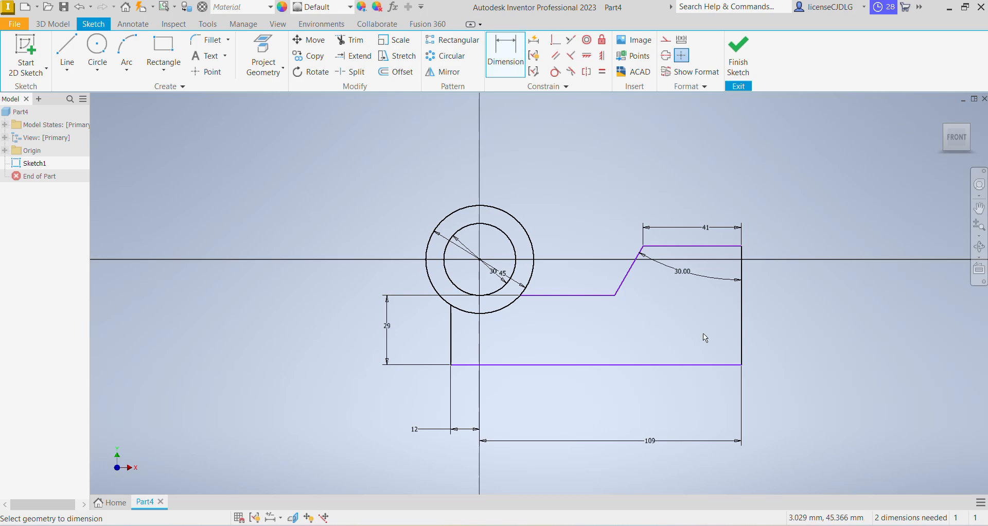
Dimension the bottom edge's vertical distance from the circle centre's horizontal axis as 48 mm
key(alt+Tab)
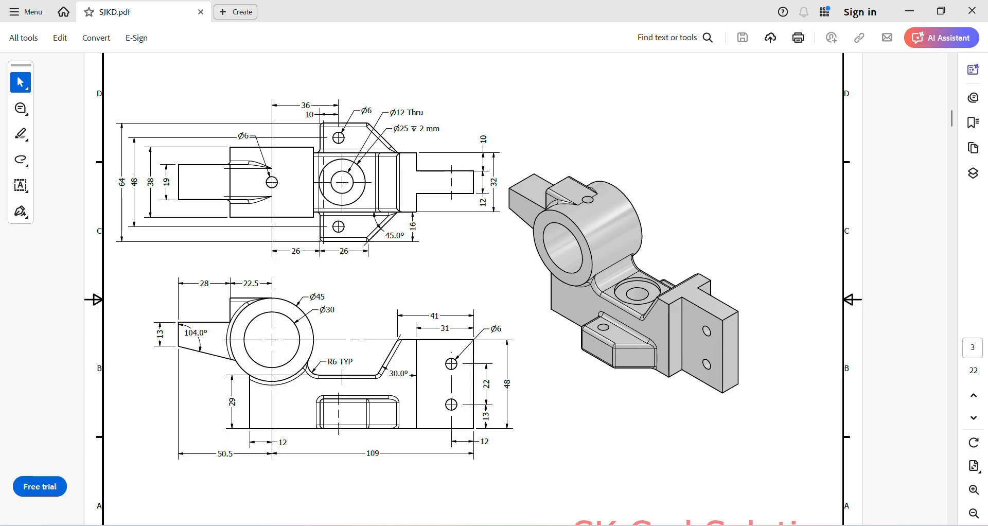
key(alt+Tab)
click(479, 259)
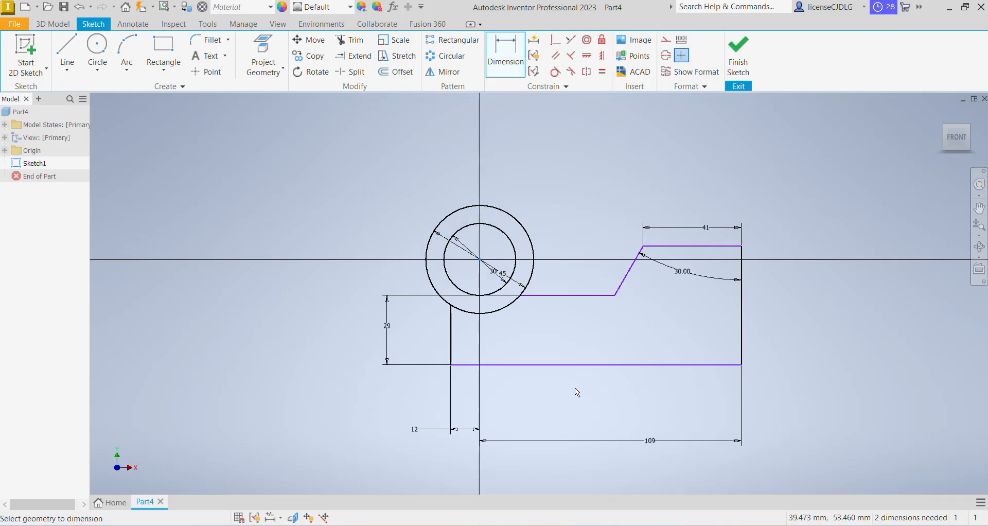
click(582, 365)
click(797, 333)
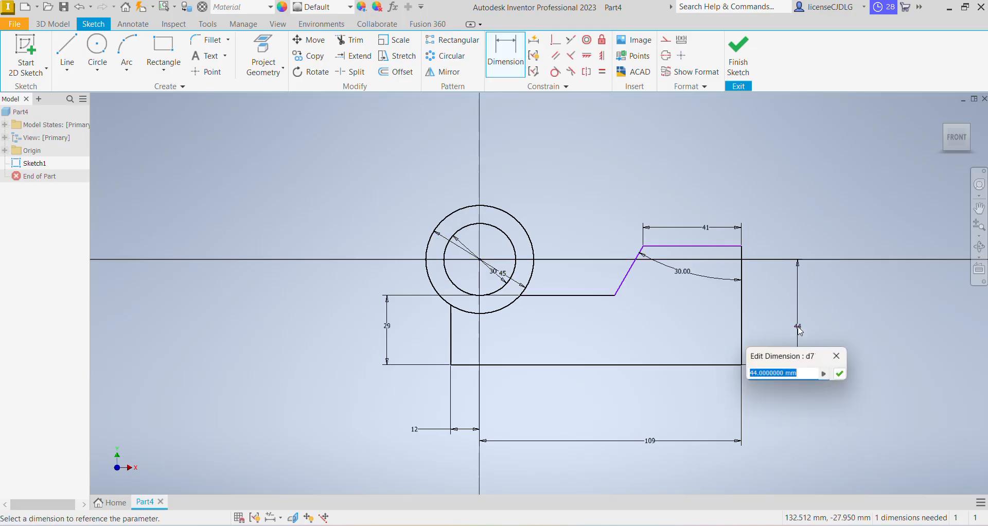
text(48)
key(Return)
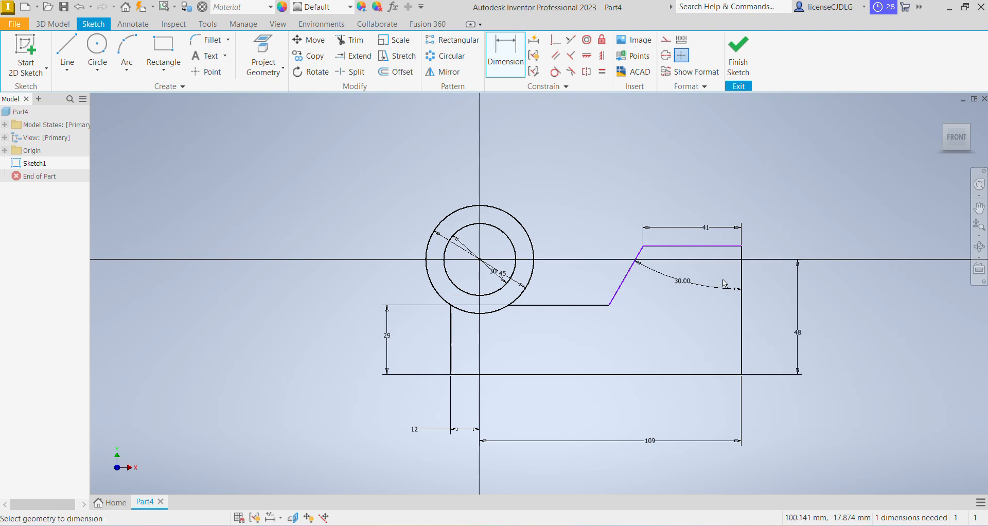
Dimension the vertical distance between the top edge and the lower ledge as 19 mm
key(alt+Tab)
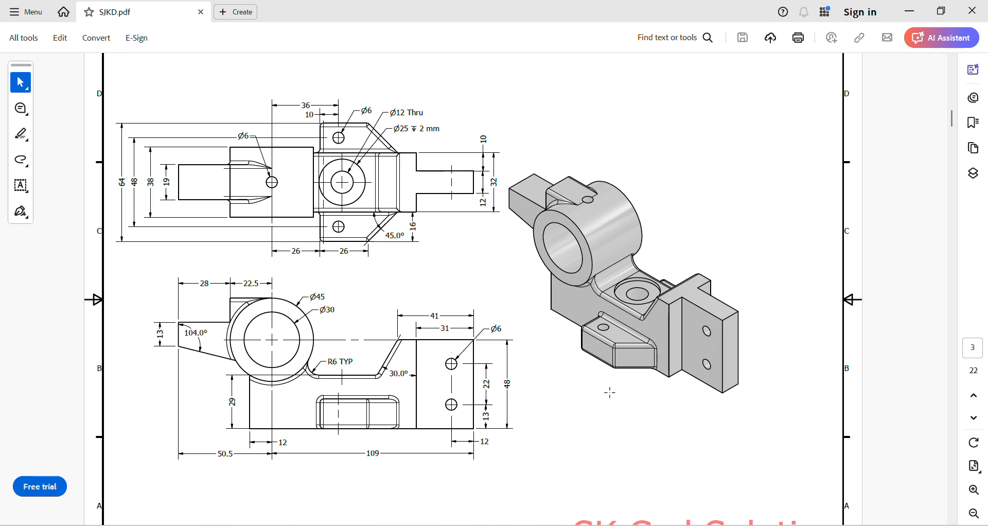
key(alt+Tab)
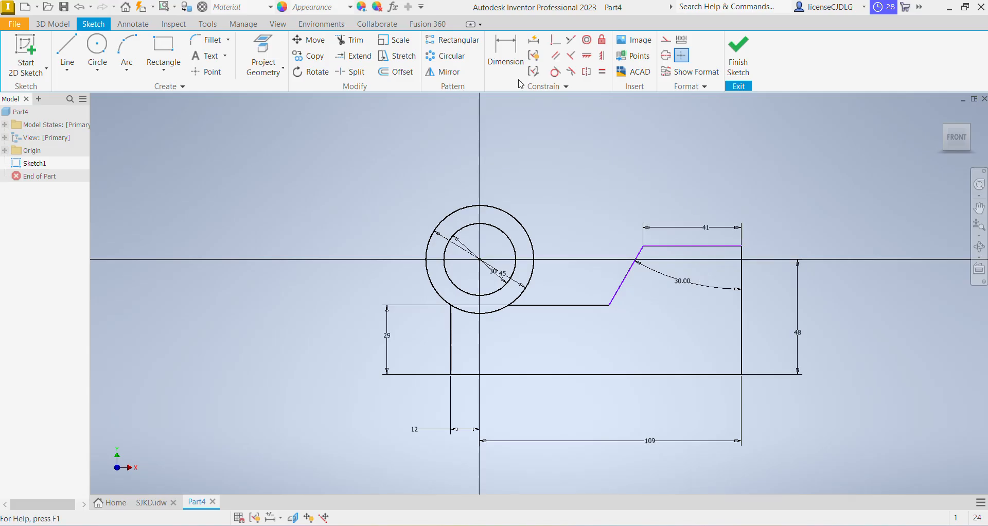
key(d)
click(706, 245)
click(585, 305)
click(589, 287)
text(19)
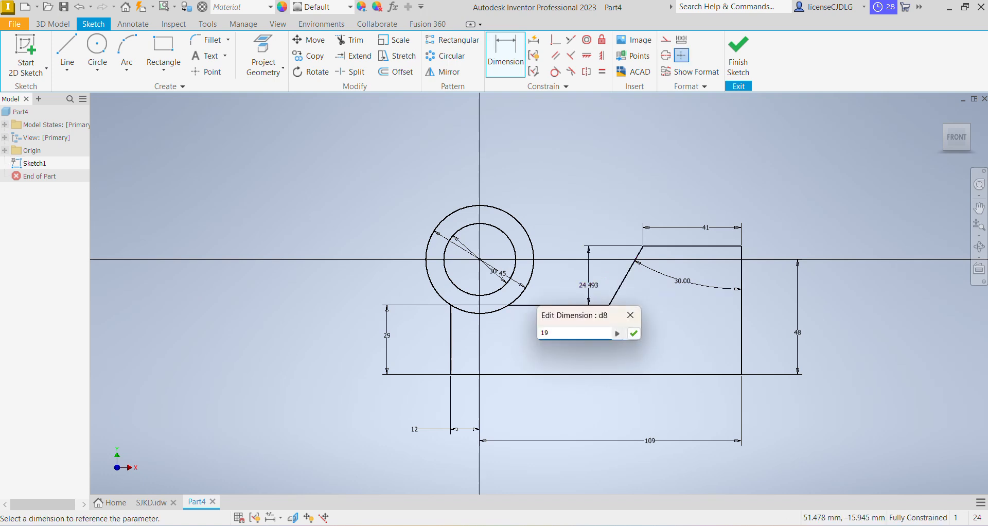
key(Return)
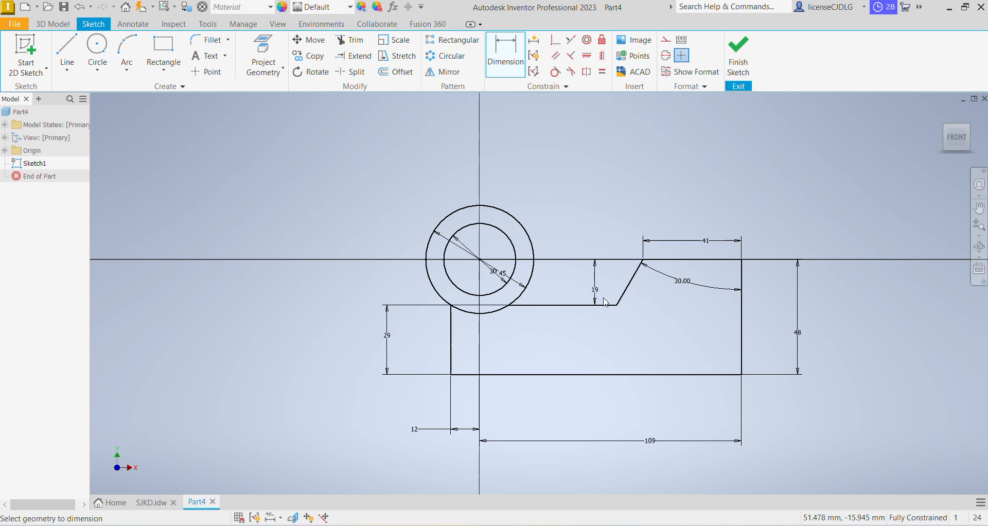
scroll(715, 297, up, 5)
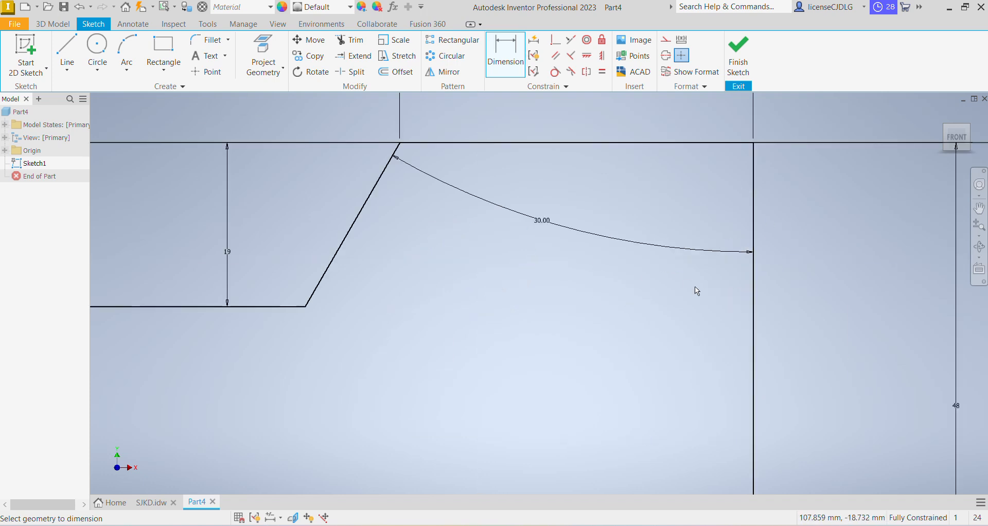
scroll(715, 297, down, 5)
scroll(690, 318, up, 3)
scroll(688, 319, down, 2)
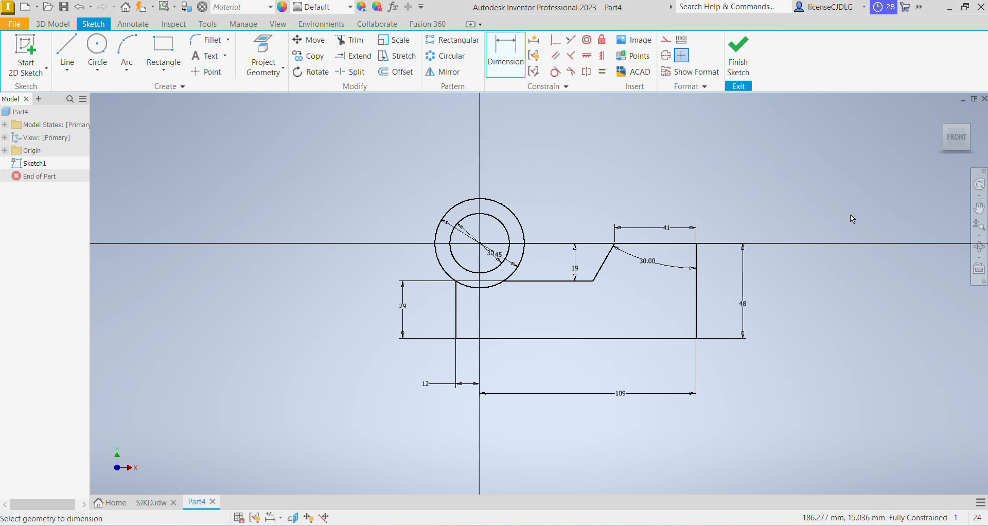
key(alt+Tab)
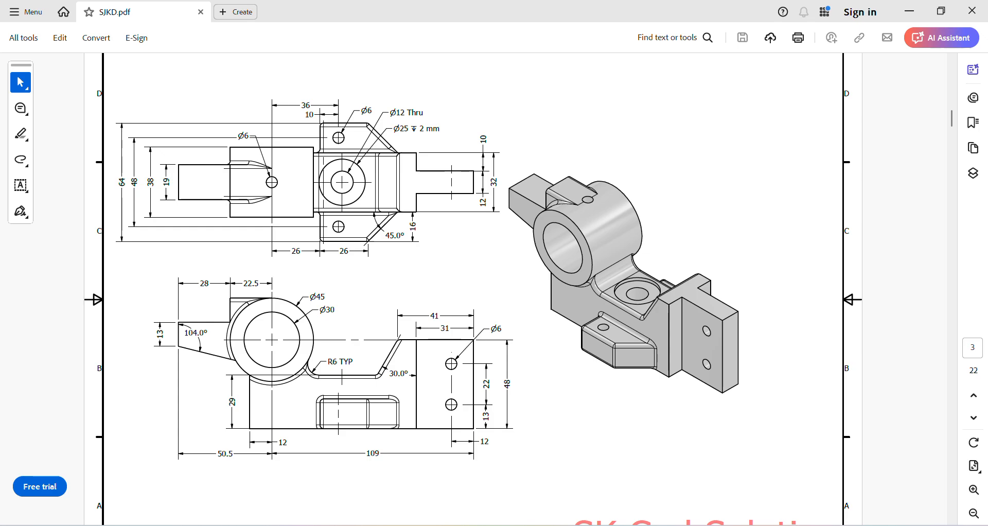
key(alt+Tab)
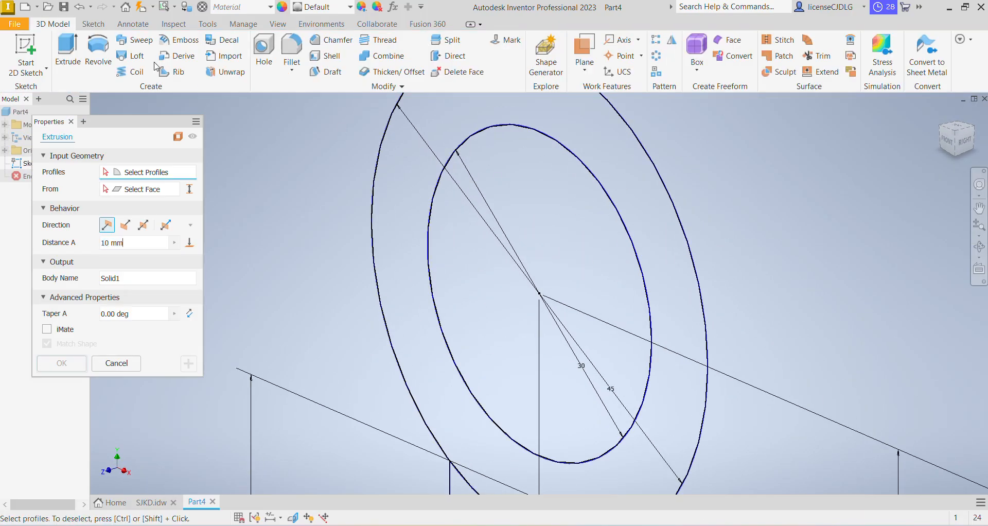
Extrude the ring and bracket profiles symmetrically by 32 mm
click(75, 46)
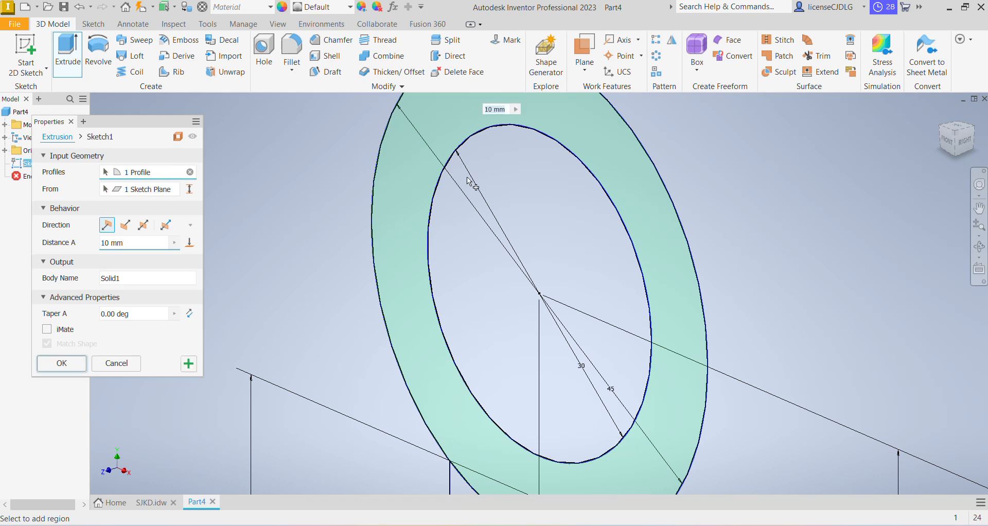
click(409, 183)
scroll(577, 160, up, 5)
click(664, 299)
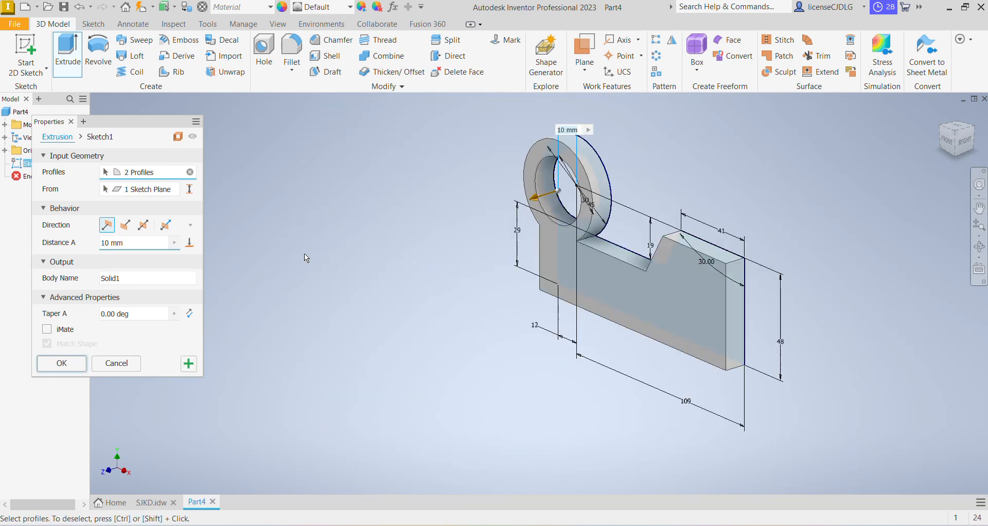
click(143, 225)
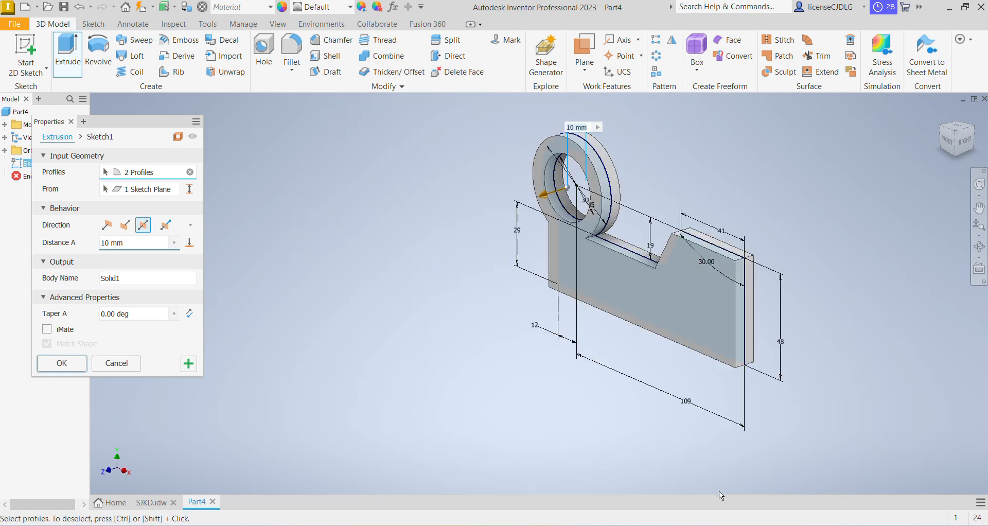
click(705, 525)
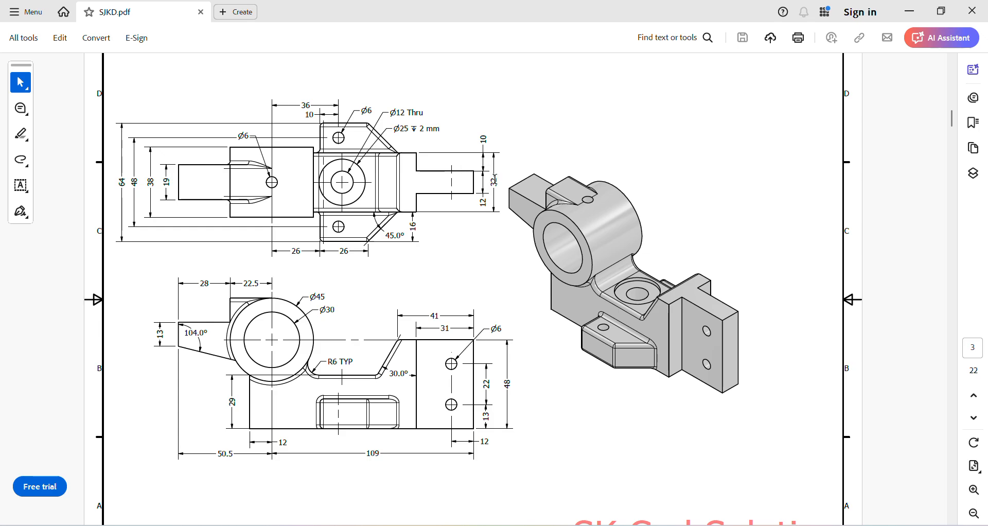
key(alt+Tab)
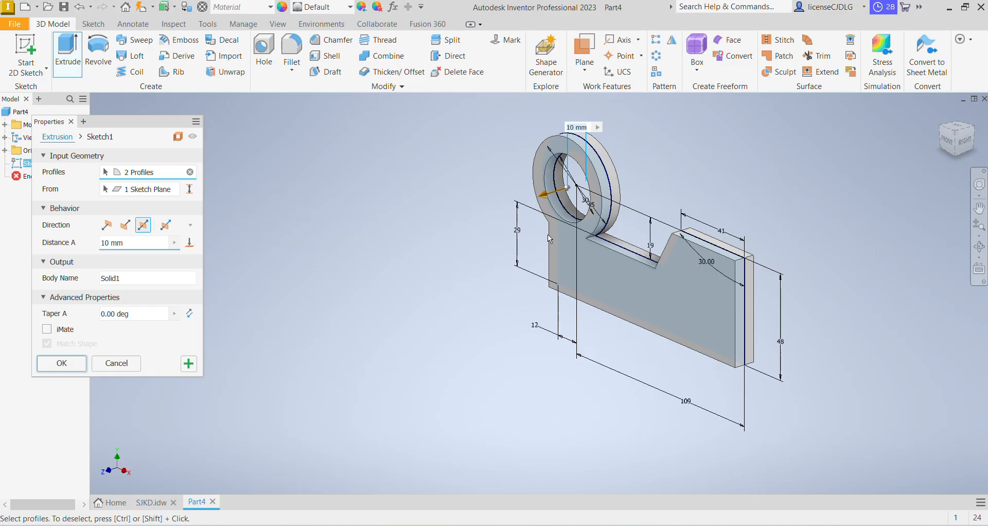
text(32)
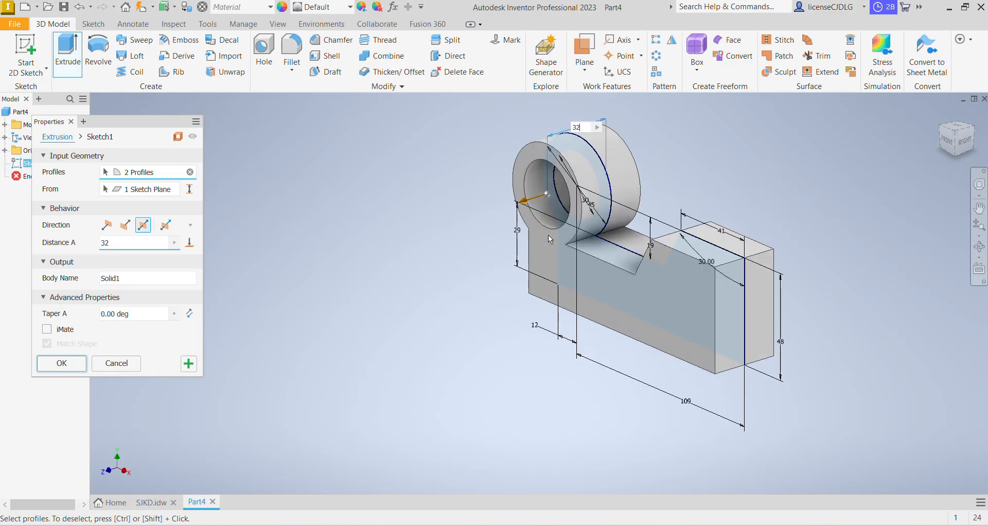
key(Return)
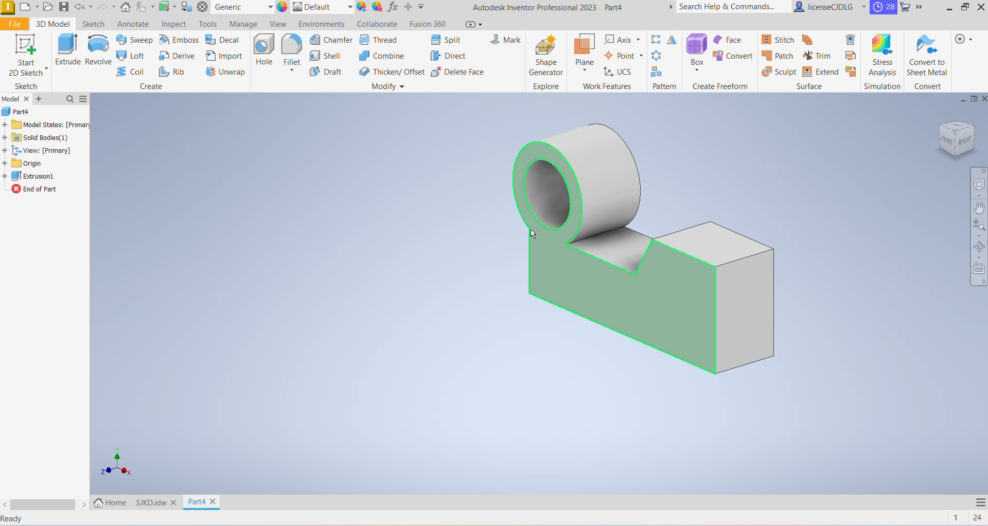
After checking the drawing, fillet the inner edge between the ring and the lower ledge with a 6 mm radius
click(287, 55)
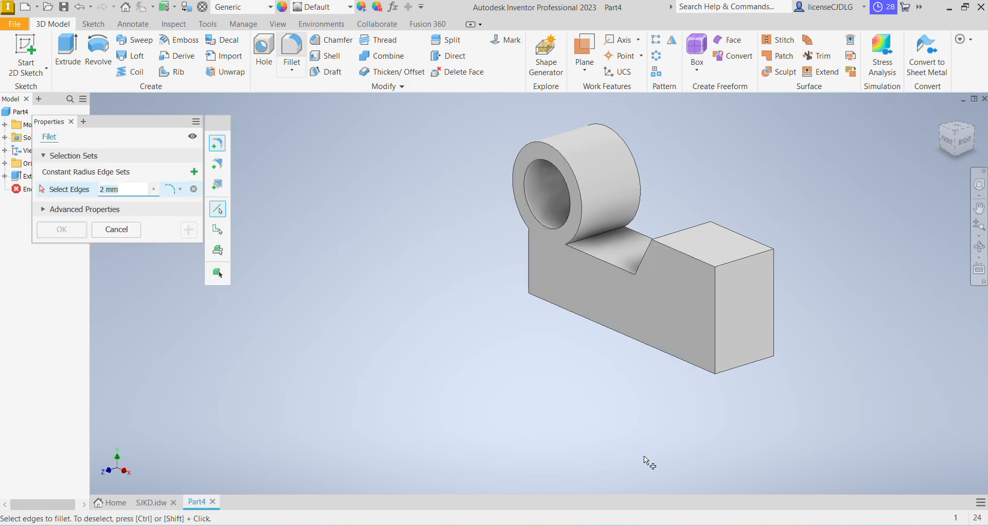
key(alt+Tab)
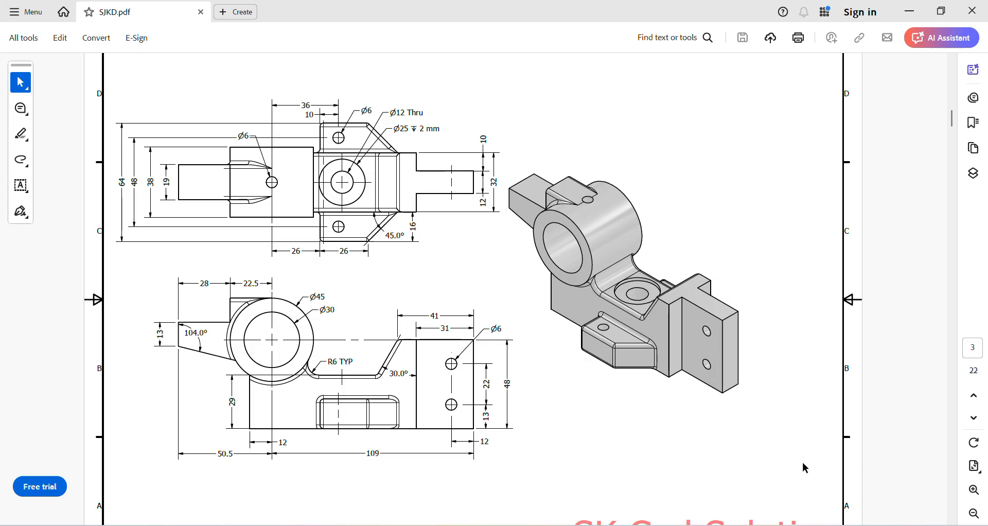
key(alt+Tab)
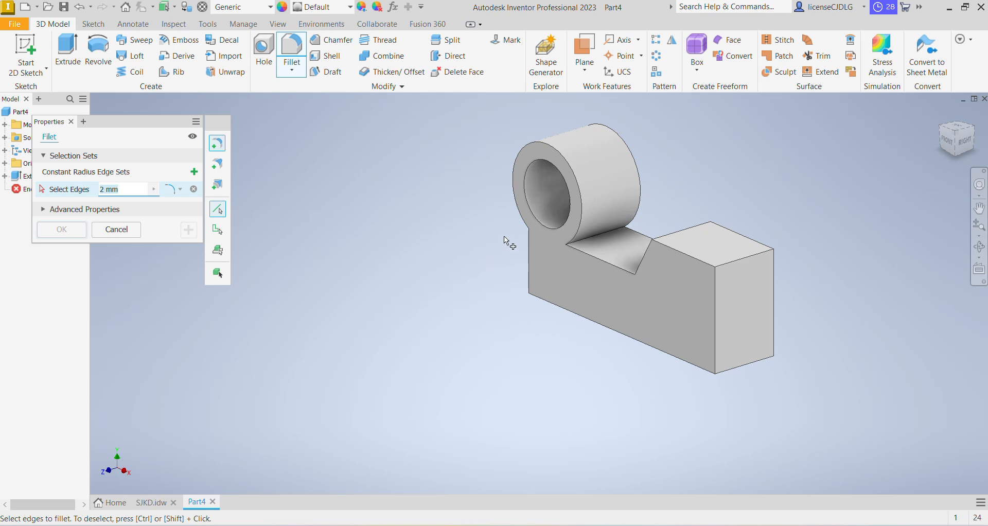
text(6)
click(614, 232)
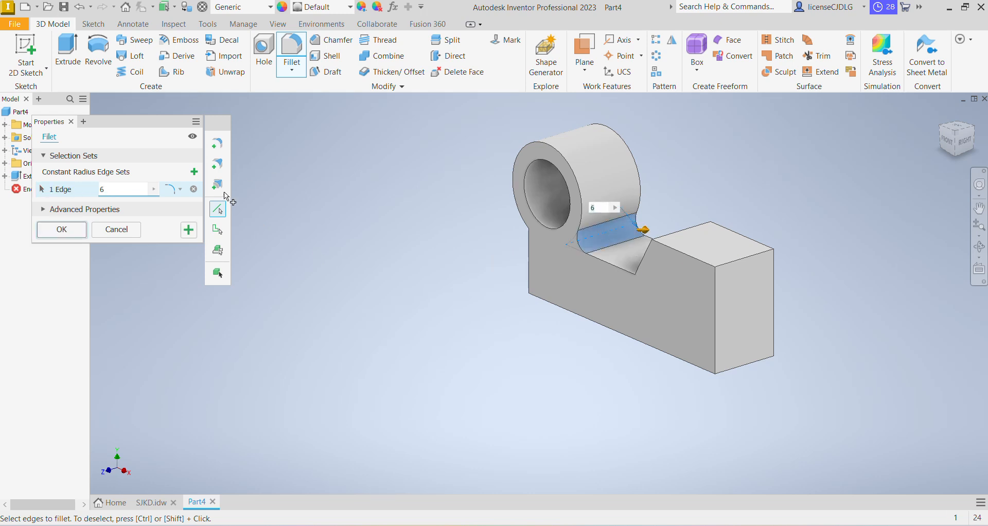
click(62, 229)
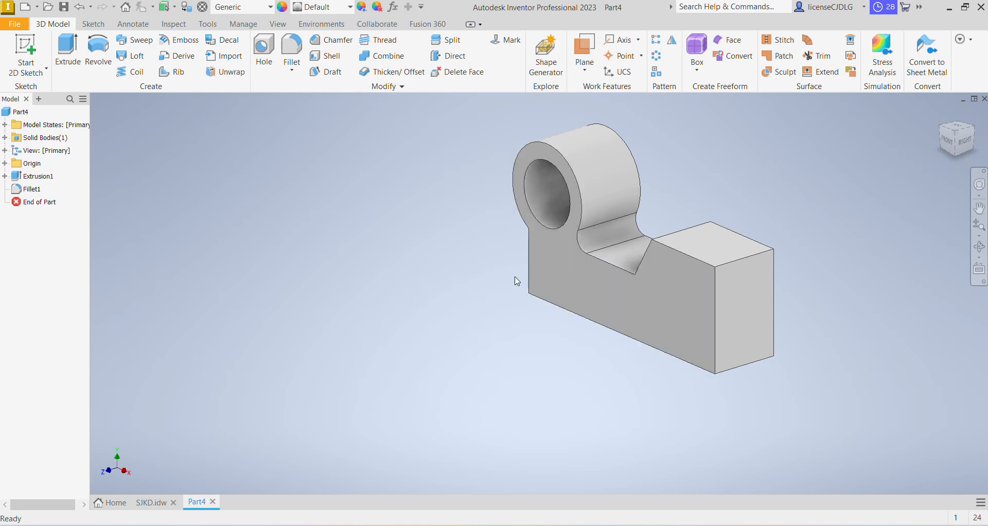
After consulting the drawing, start a new 2D sketch on the origin XY Plane
key(alt+Tab)
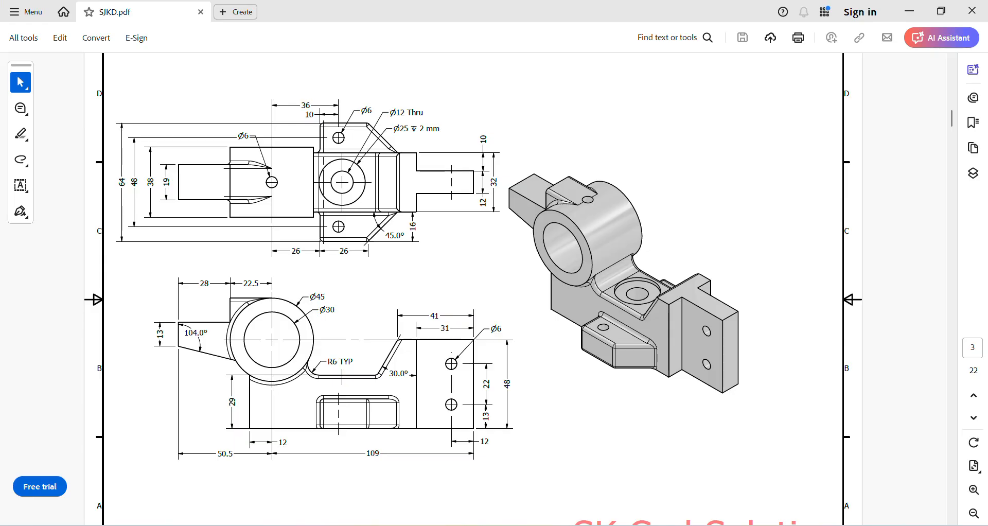
key(alt+Tab)
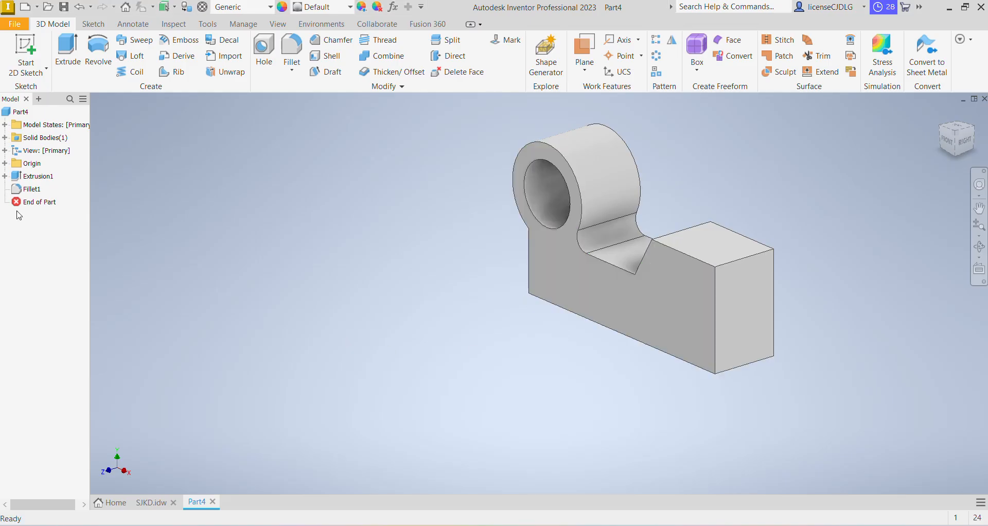
click(5, 164)
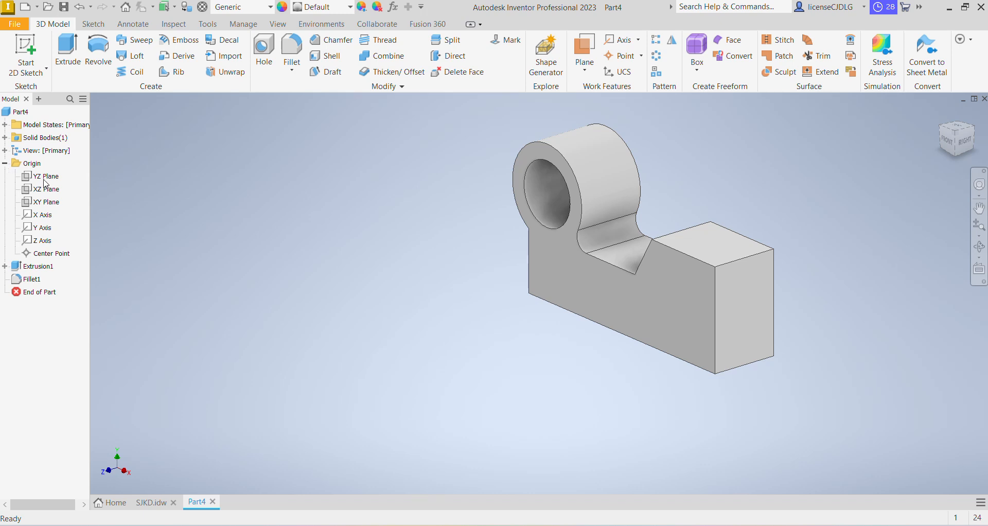
click(57, 204)
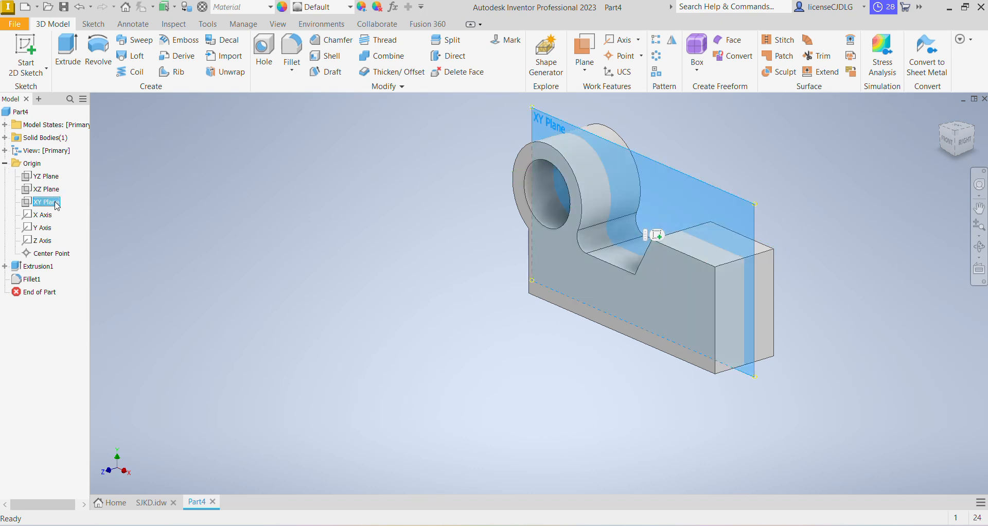
right_click(57, 205)
click(77, 230)
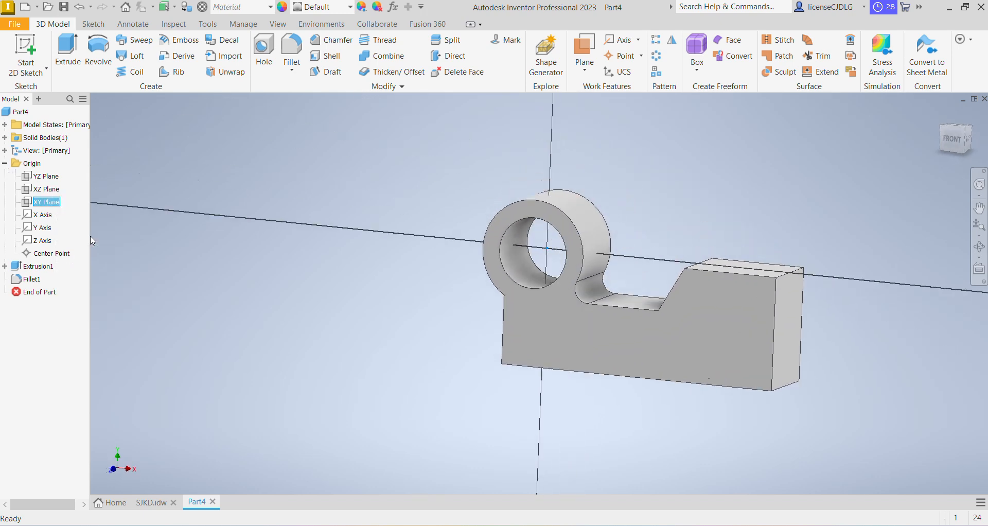
Sketch the lug outline: a 22.5 mm line left from the ring's top, down, left about 43 mm, down, and a sloped line back to the ring
key(alt+Tab)
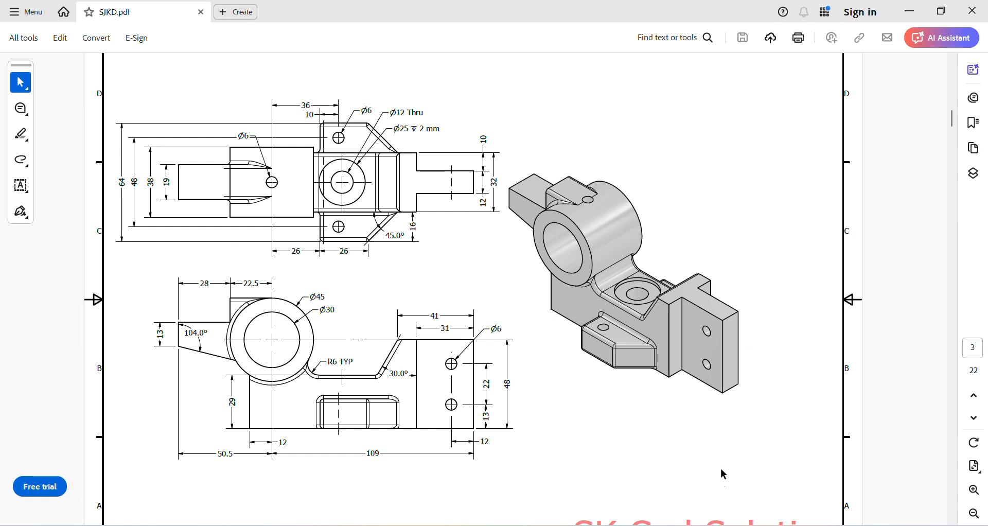
key(alt+Tab)
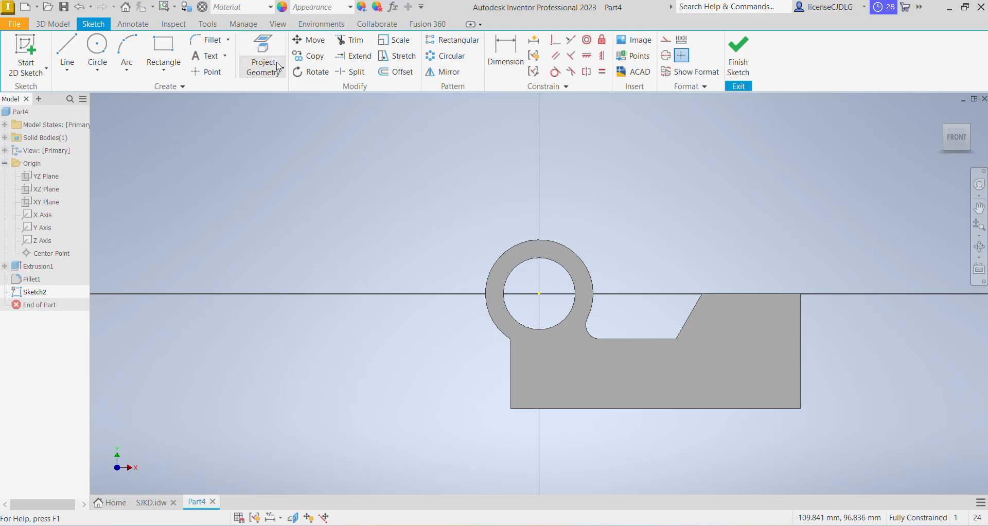
click(69, 43)
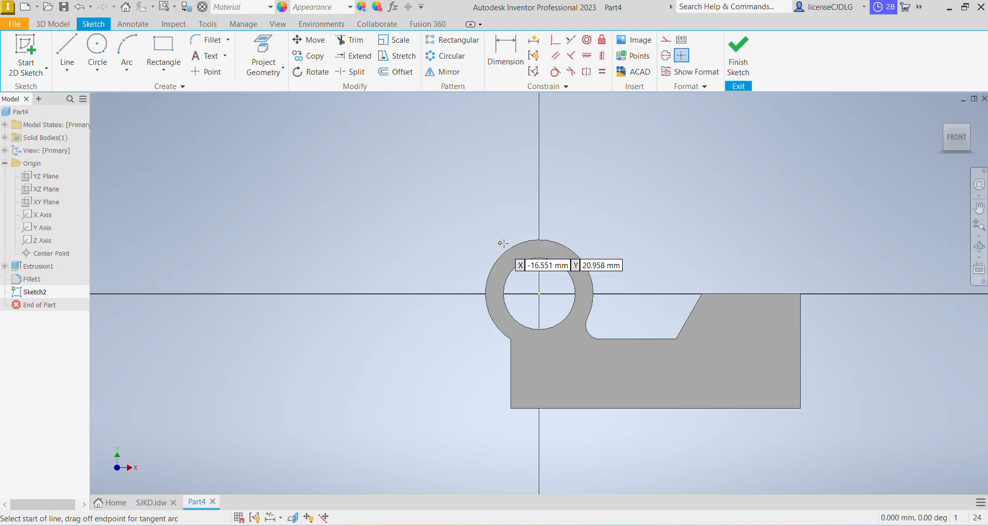
click(539, 239)
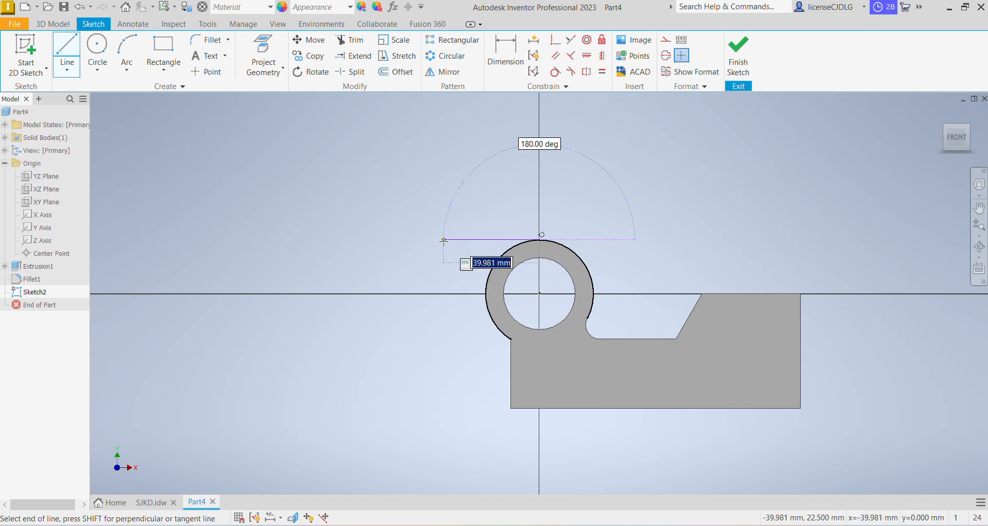
text(22.5)
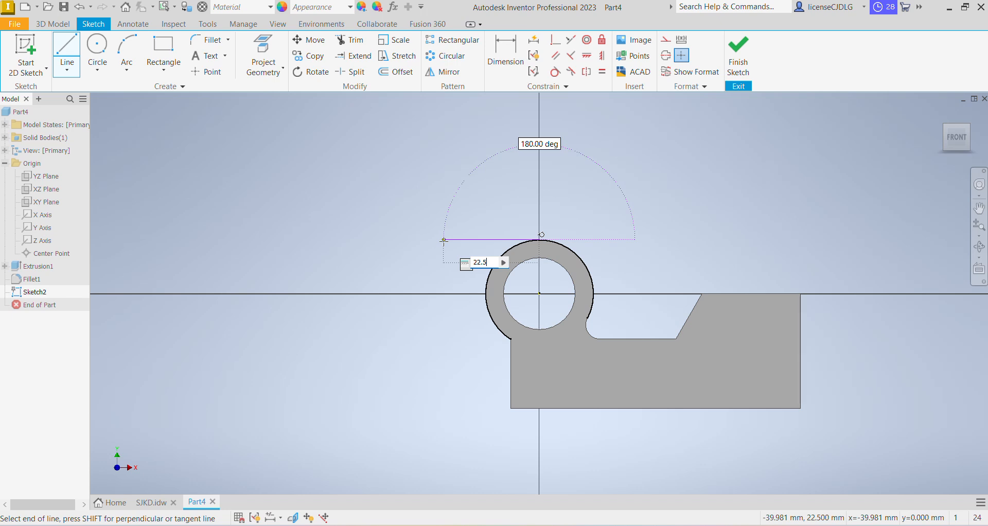
key(Return)
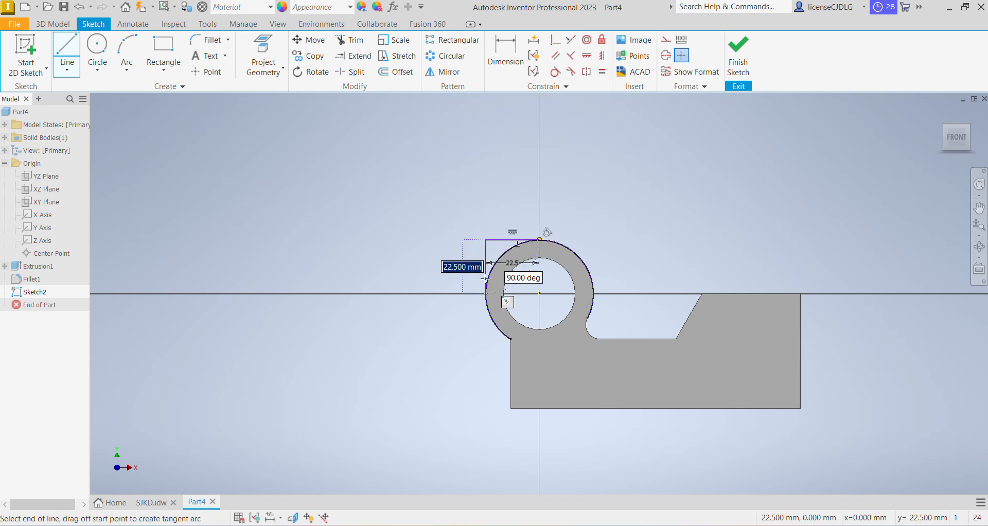
click(486, 269)
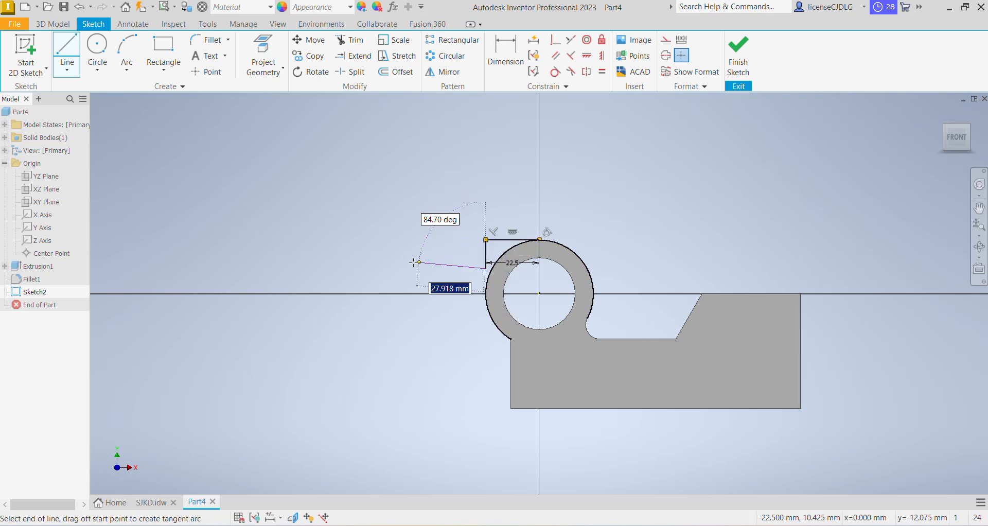
click(384, 269)
click(384, 318)
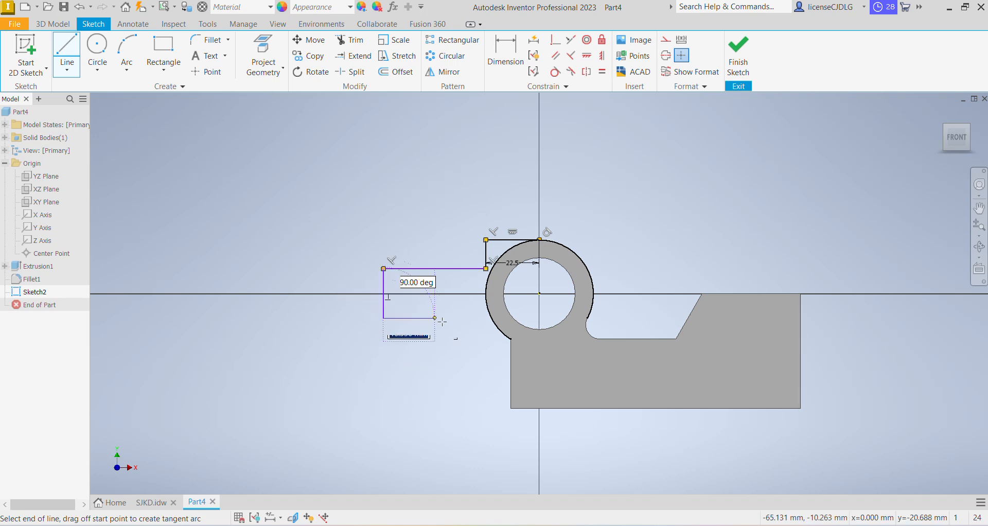
click(496, 326)
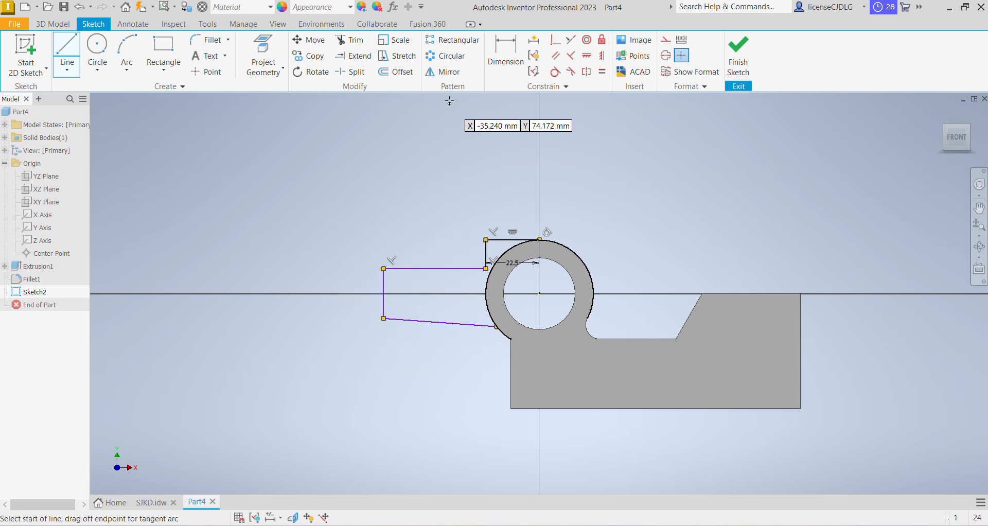
Dimension the lug's left vertical edge as 13 mm
key(d)
click(384, 306)
click(364, 303)
text(1)
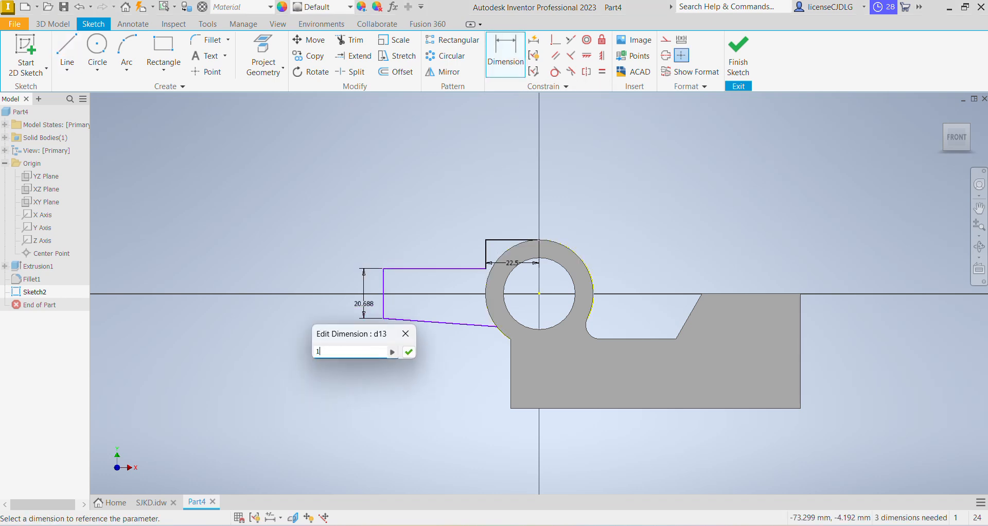
text(3)
key(Return)
Dimension the horizontal distance from the lug's left edge to the short vertical line as 28 mm
scroll(435, 264, up, 3)
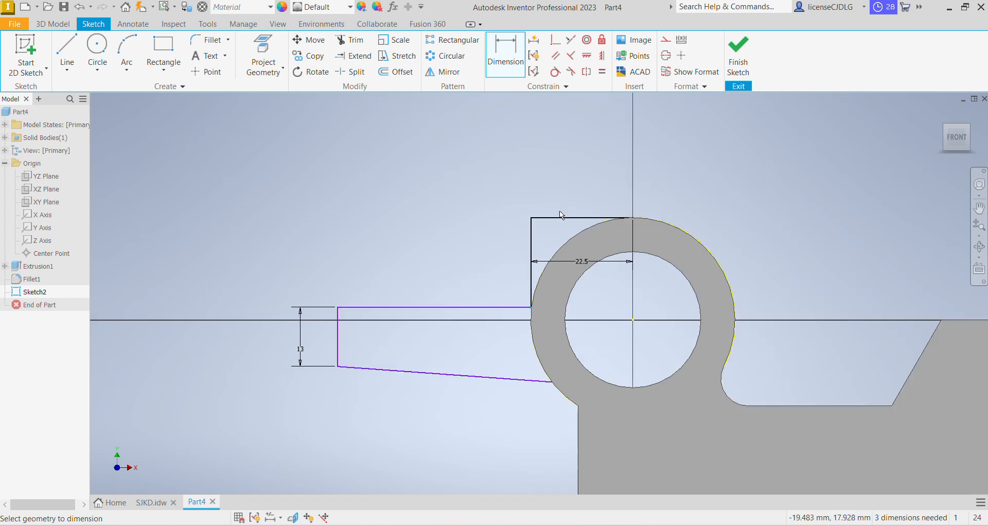
click(434, 307)
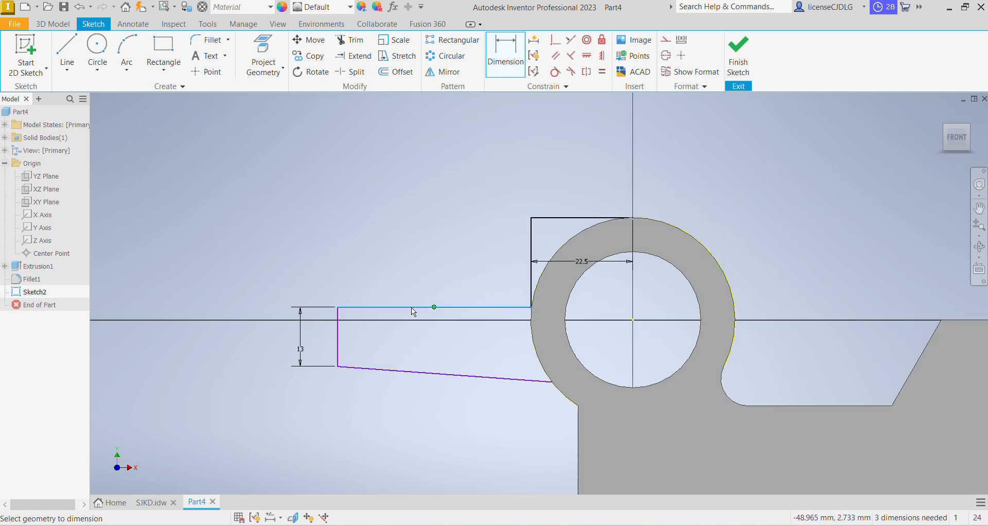
click(338, 329)
click(531, 291)
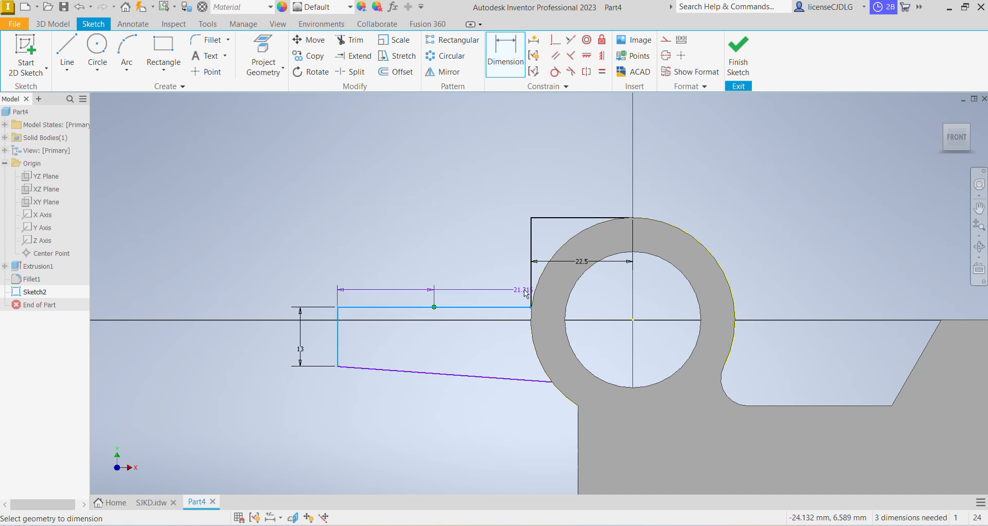
click(449, 209)
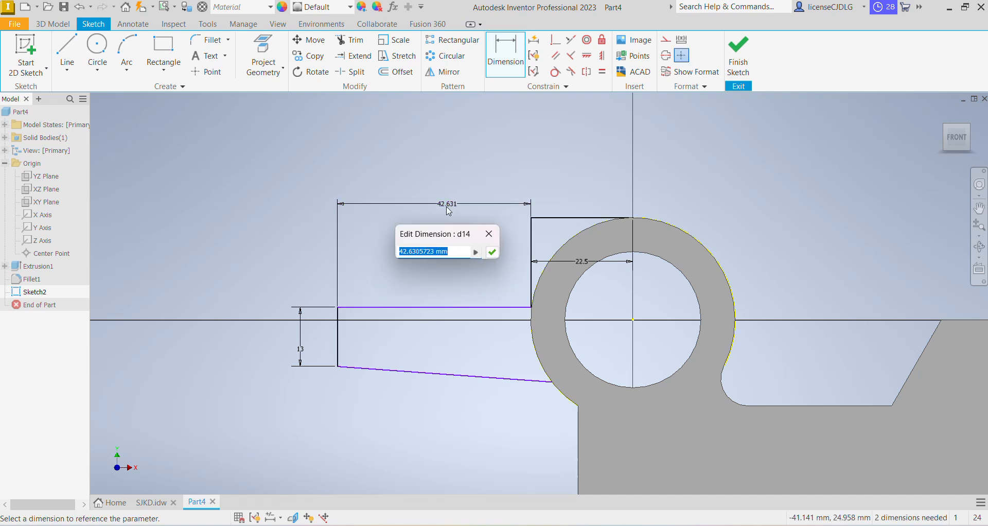
text(28)
key(Return)
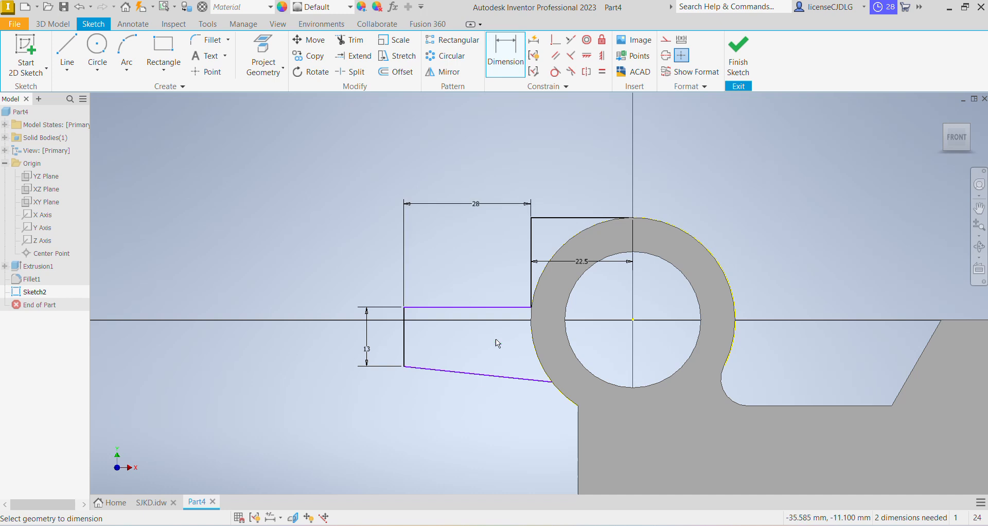
Dimension the short vertical line next to the ring as 13 mm
key(Escape)
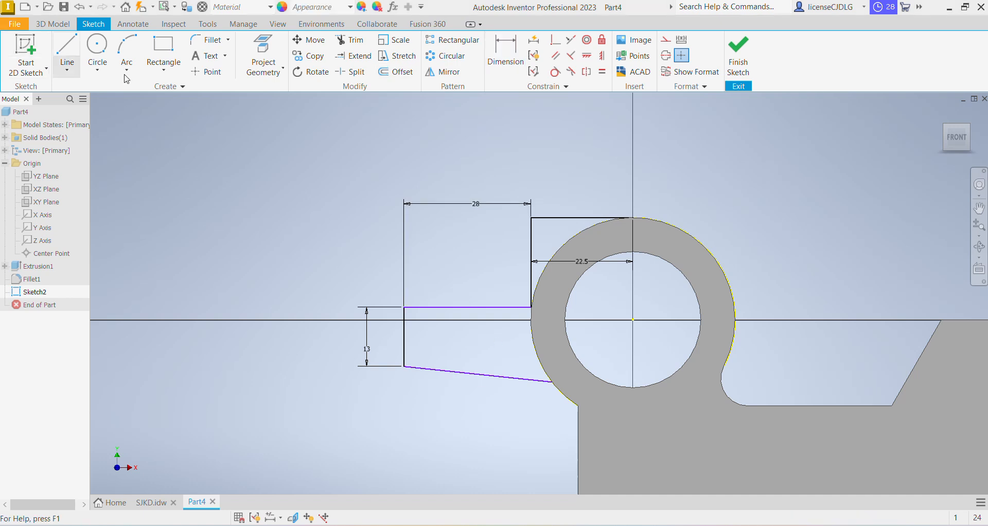
click(512, 56)
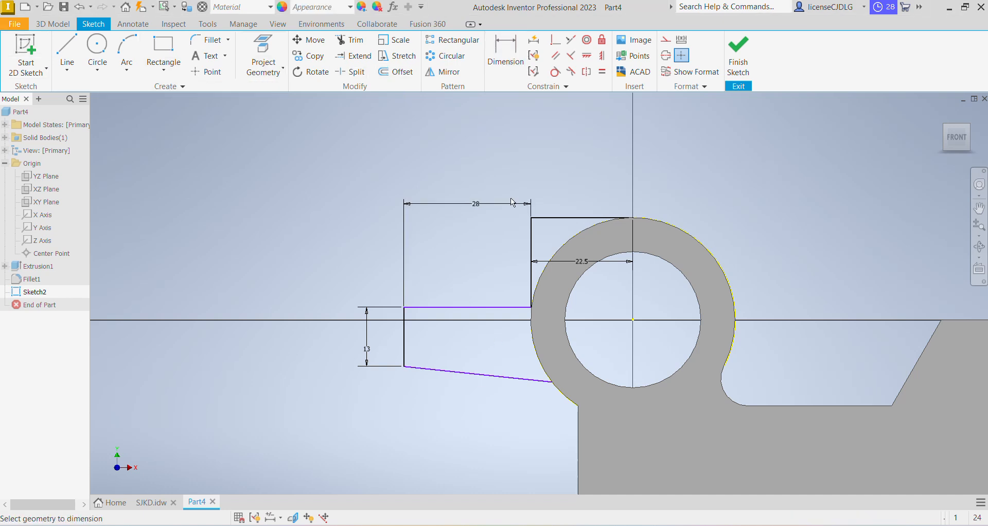
click(531, 250)
click(495, 253)
text(13)
key(Return)
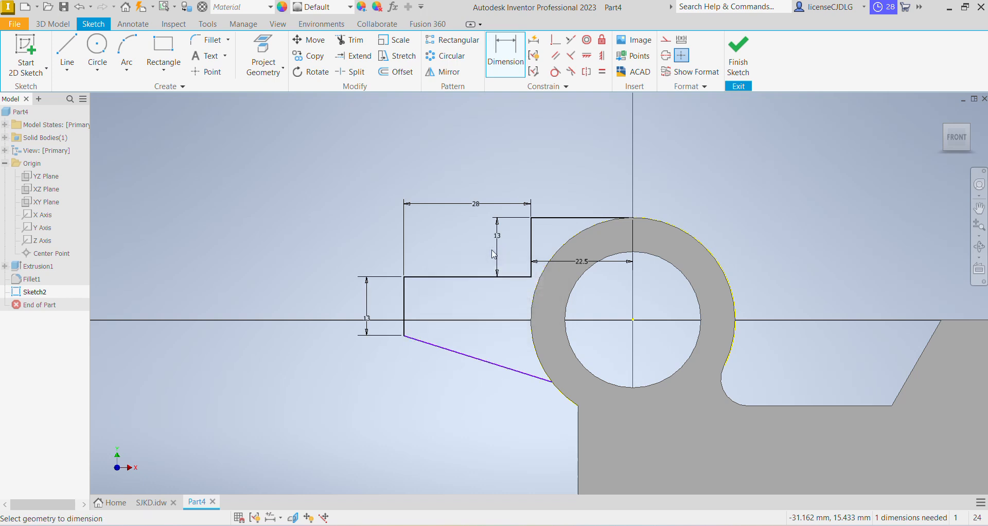
Dimension the angle between the lug's left edge and the sloped bottom line as 104°, then finish the sketch
scroll(432, 304, down, 3)
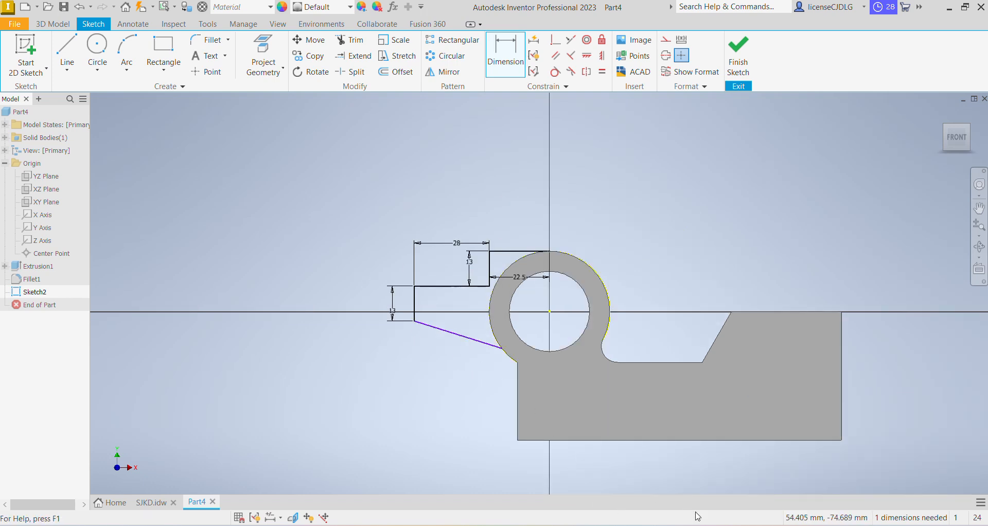
key(alt+Tab)
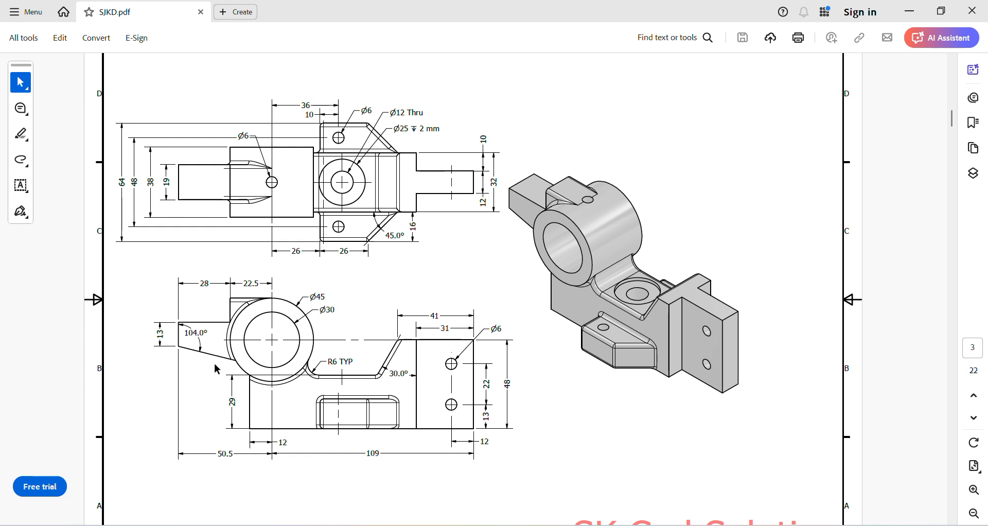
key(alt+Tab)
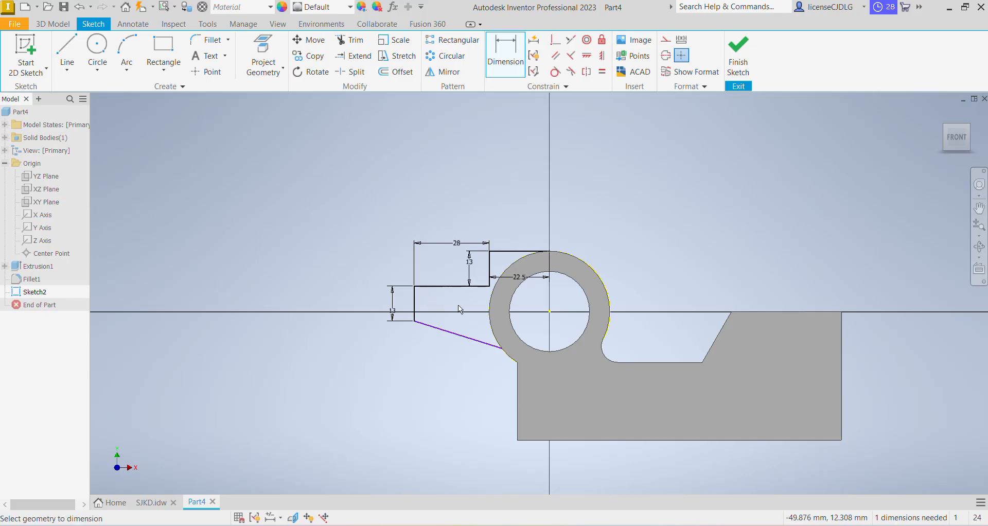
click(415, 309)
click(430, 324)
click(437, 310)
text(1)
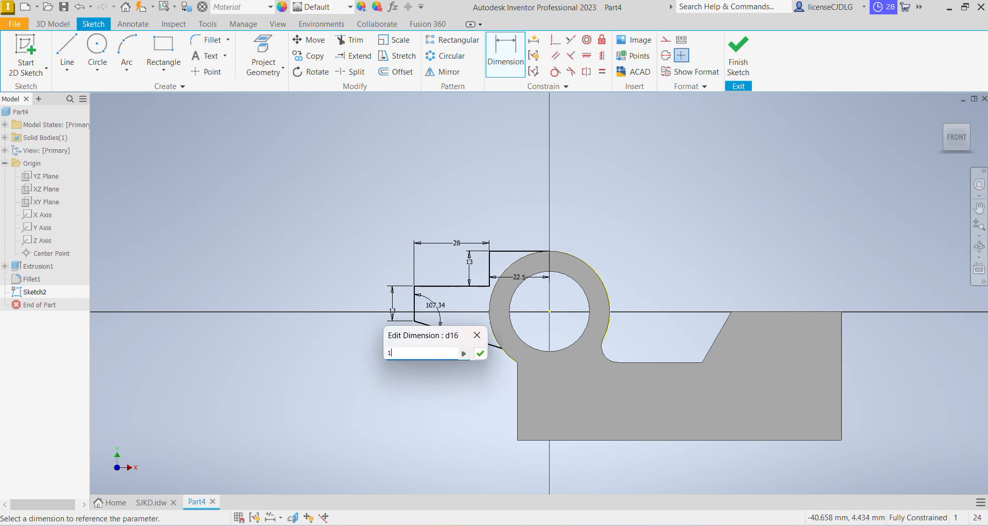
text(04)
key(Return)
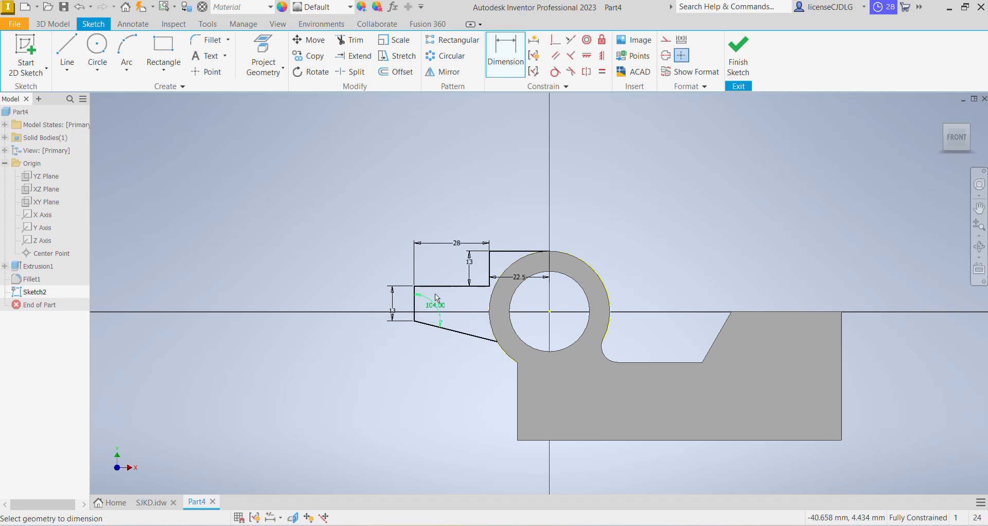
click(738, 55)
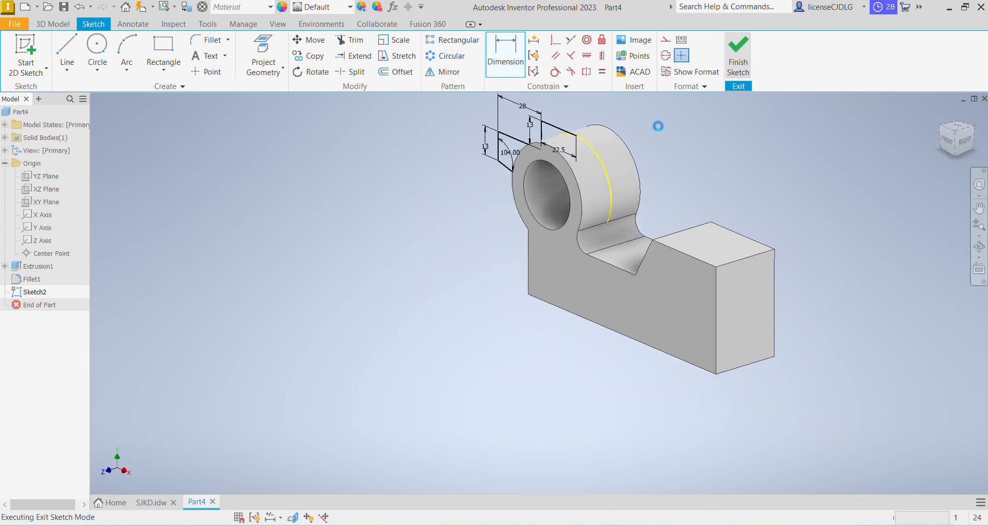
mouse_move(512, 274)
shift+middle_down()
mouse_move(676, 264)
mouse_move(624, 292)
mouse_move(592, 278)
shift+middle_up()
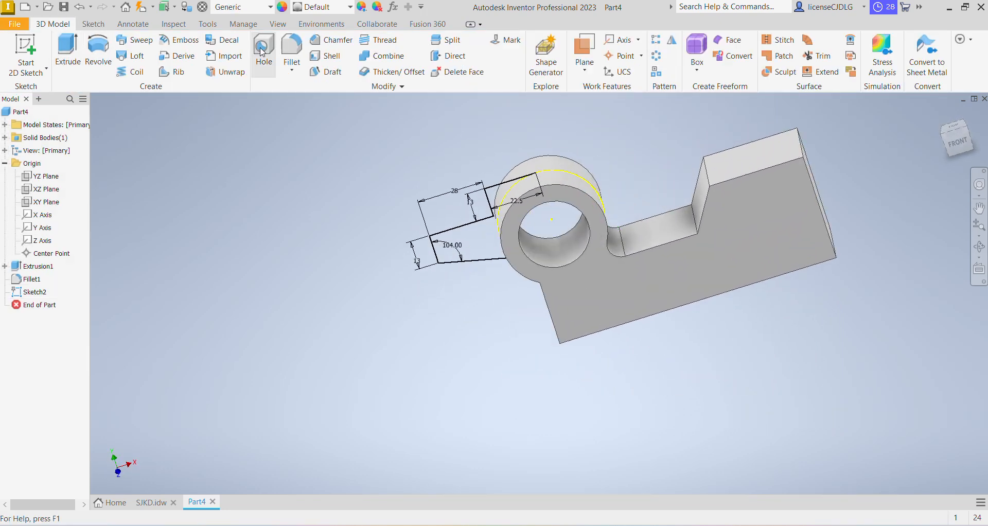
Extrude the lug profile 19 mm symmetrically about the sketch plane, checking the drawing for the depth
click(67, 47)
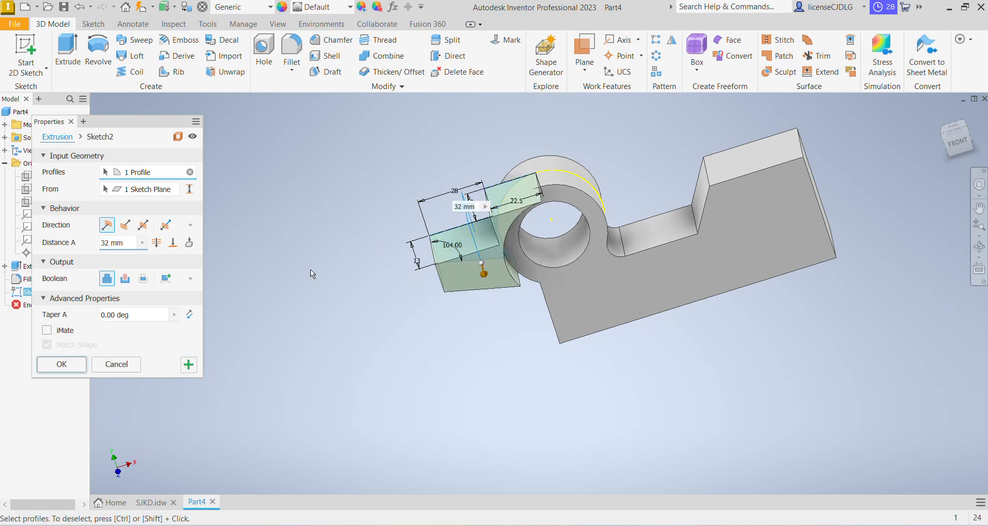
click(143, 225)
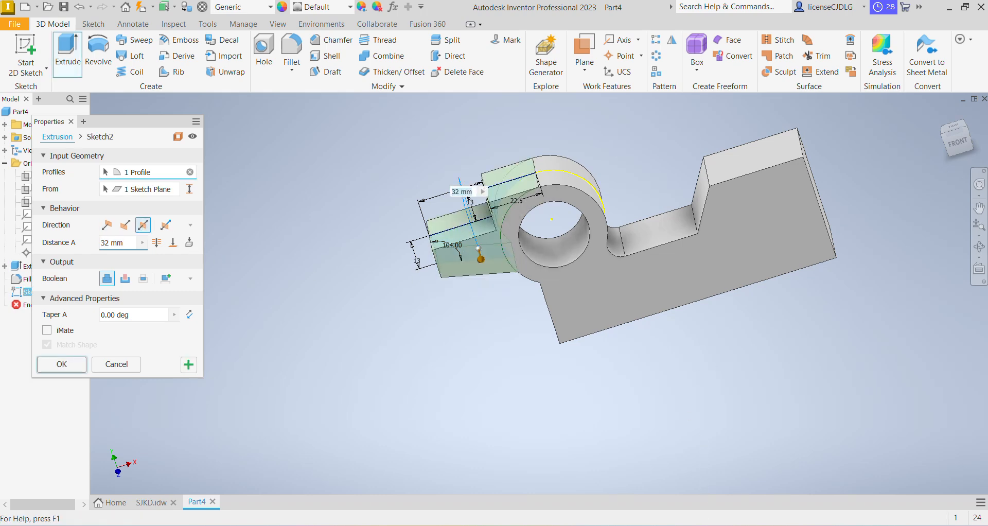
key(alt+Tab)
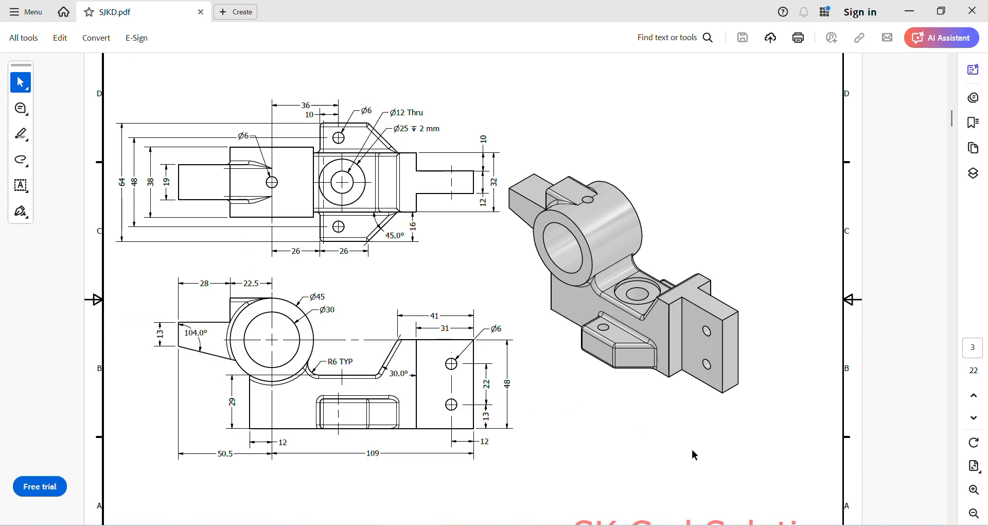
key(alt+Tab)
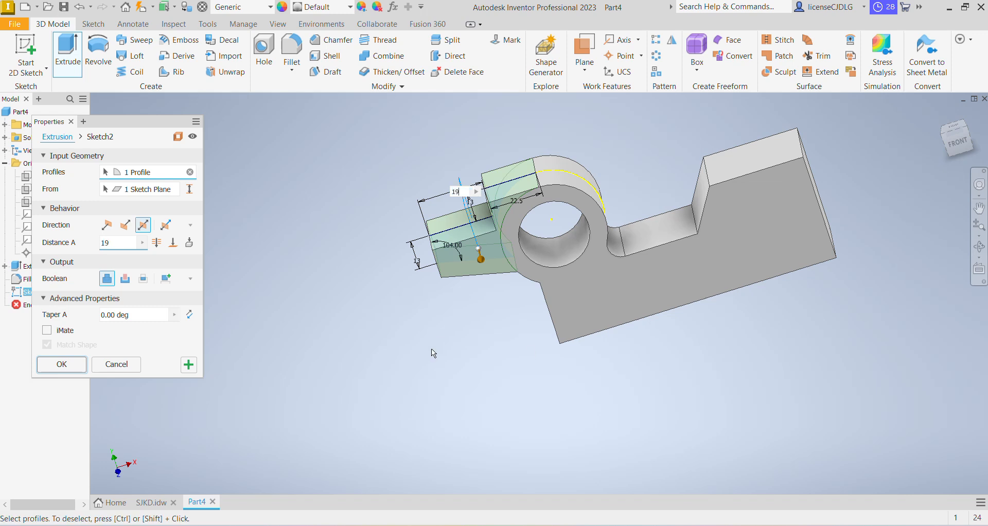
key(Return)
Start a new 2D sketch on the part's bottom face
mouse_move(662, 392)
middle_down()
mouse_move(539, 371)
mouse_move(550, 413)
middle_up()
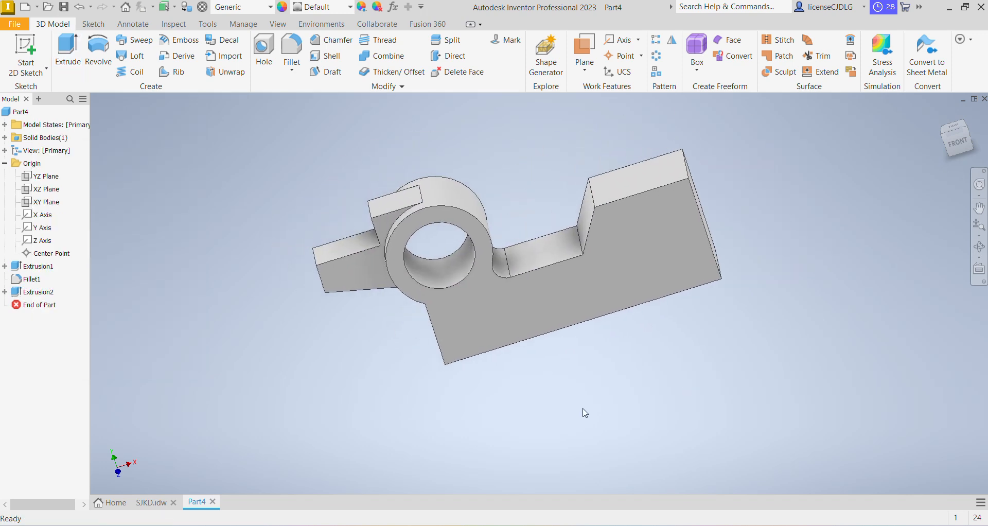
mouse_move(618, 409)
shift+middle_down()
mouse_move(594, 348)
mouse_move(560, 393)
mouse_move(552, 365)
shift+middle_up()
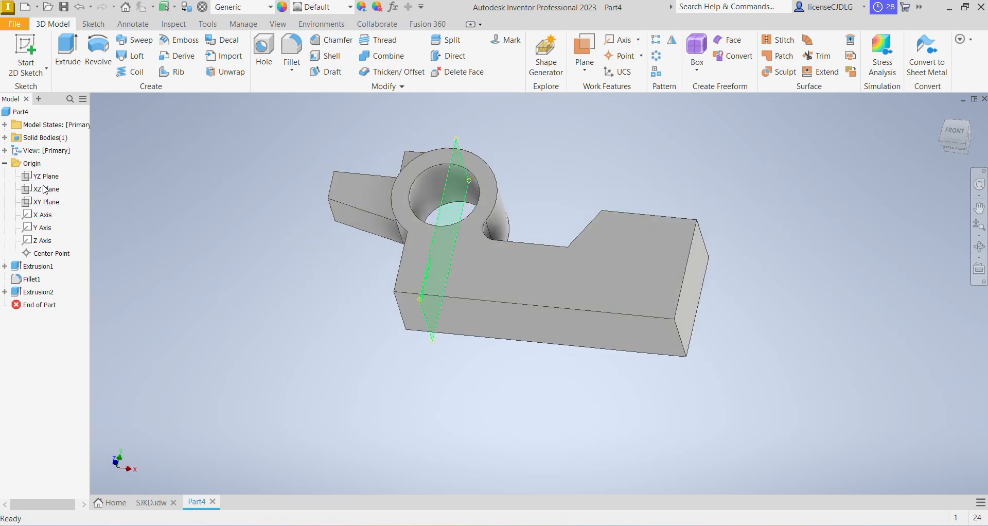
click(527, 322)
click(603, 315)
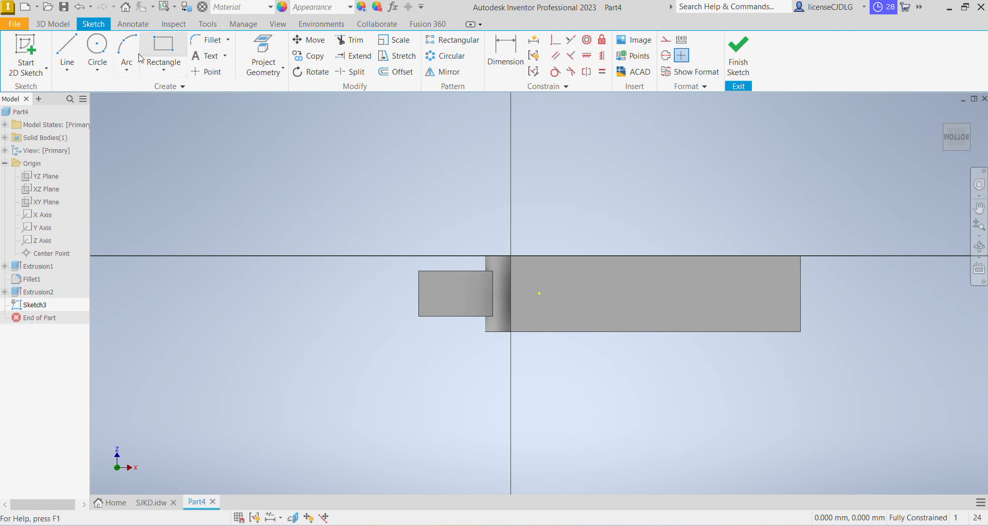
Draw an open three-line profile on the base edge: a vertical line, a horizontal top line and a sloped line back down
click(75, 52)
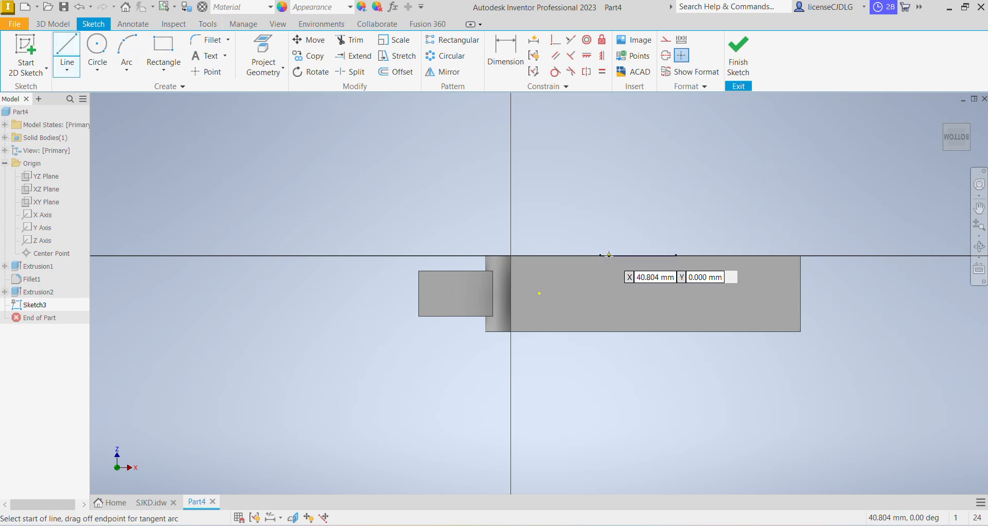
click(609, 256)
click(609, 195)
click(689, 195)
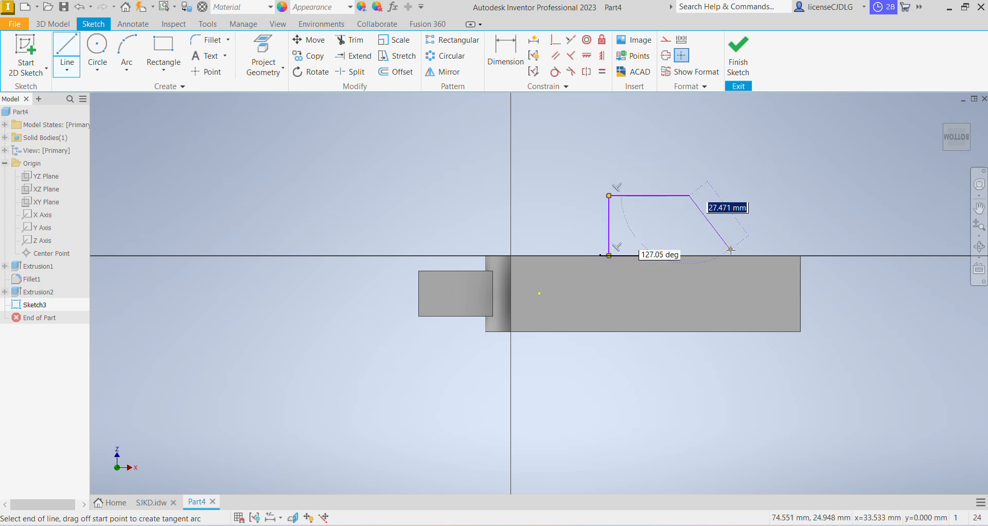
click(736, 255)
Dimension the profile's vertical line 26 mm from the ring's center point, checking the drawing first
click(506, 54)
key(alt+Tab)
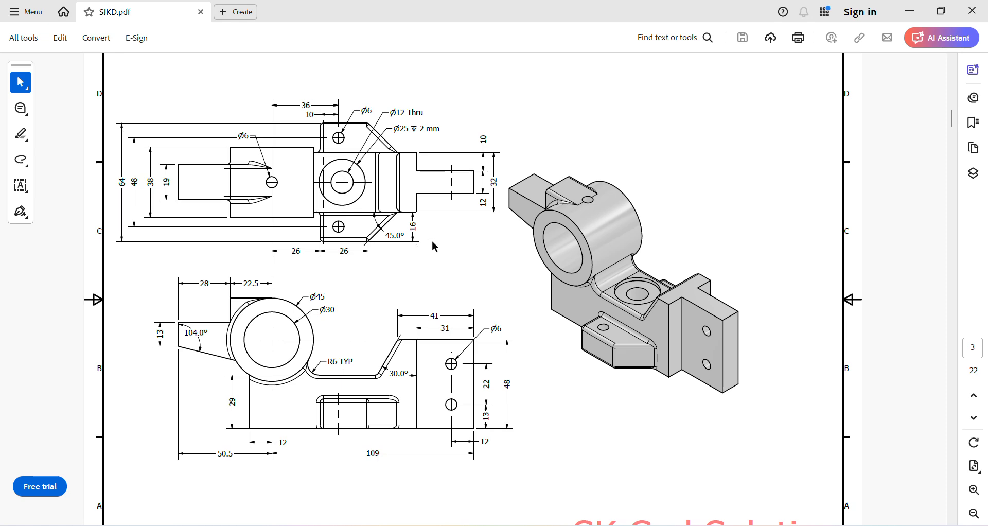
key(alt+Tab)
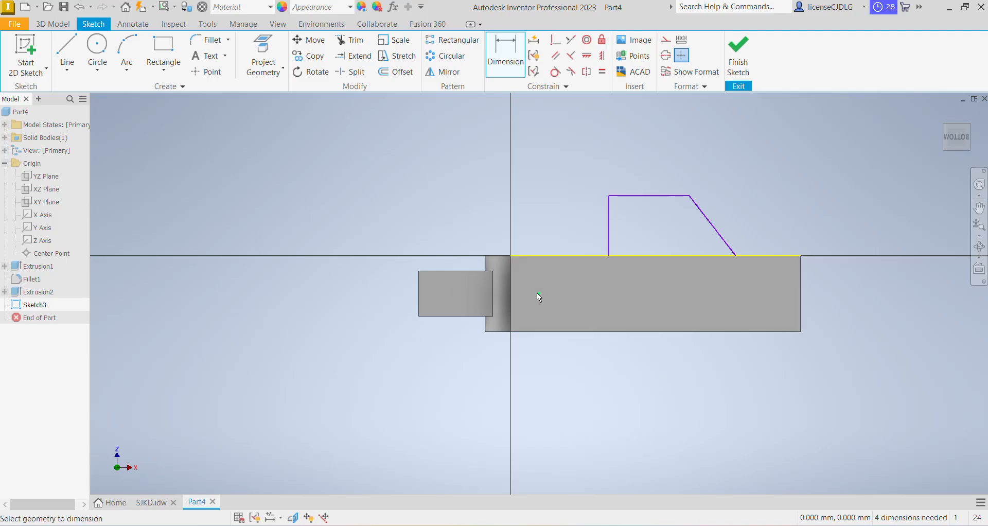
click(610, 227)
click(568, 162)
text(26)
key(Return)
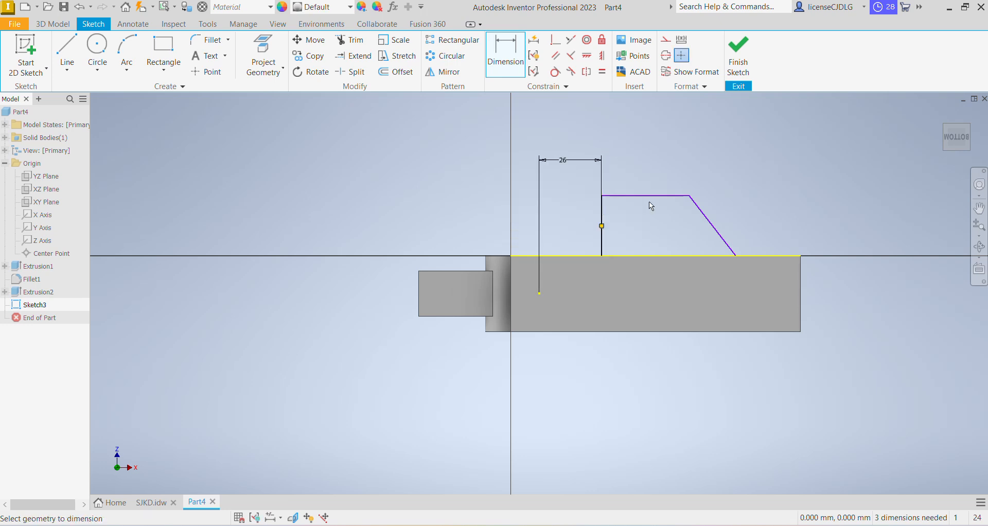
Dimension the profile's horizontal top line as 26 mm
click(603, 214)
click(690, 196)
click(659, 162)
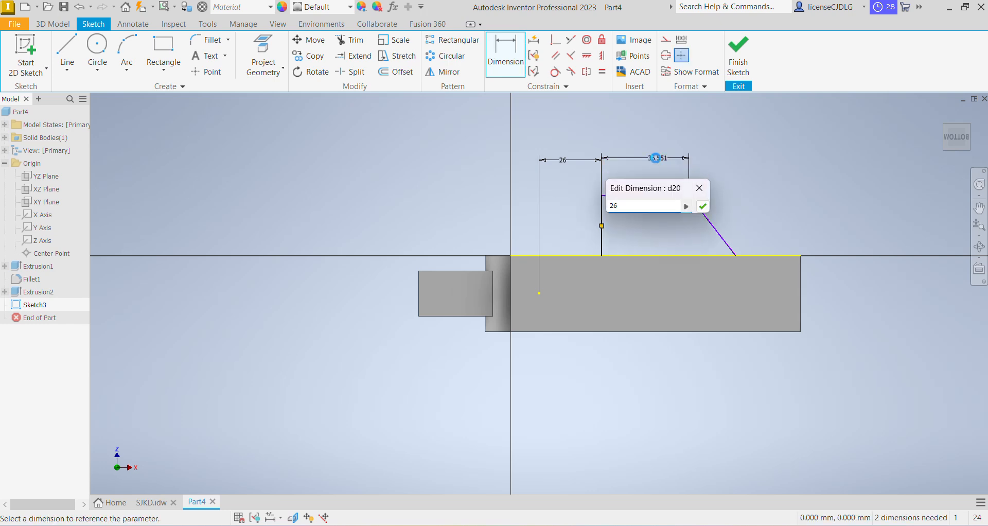
key(Return)
Dimension the angle between the sloped line and the top line as 45°
click(708, 236)
click(628, 195)
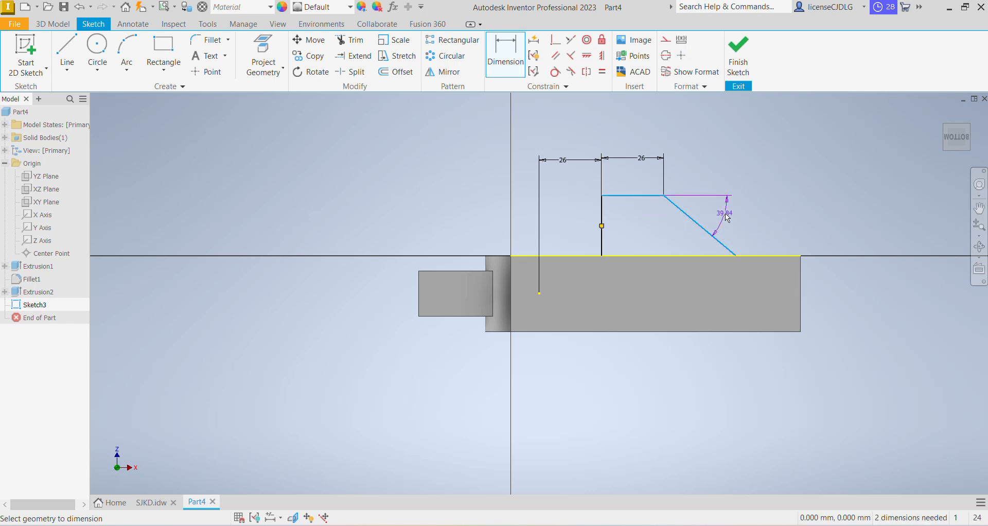
click(726, 218)
text(45)
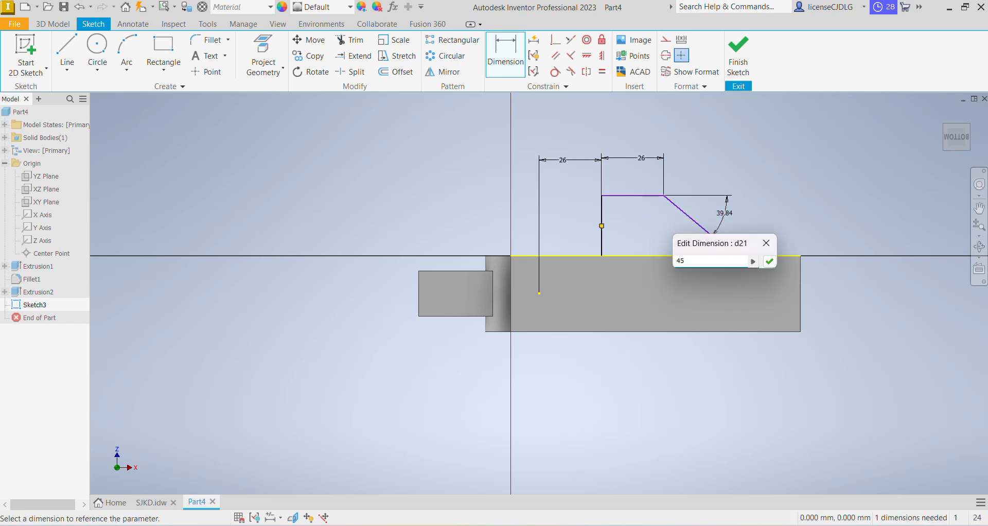
key(Return)
Dimension the profile's height from the base edge as 16 mm, then finish the sketch
click(631, 185)
click(646, 256)
click(645, 229)
text(1)
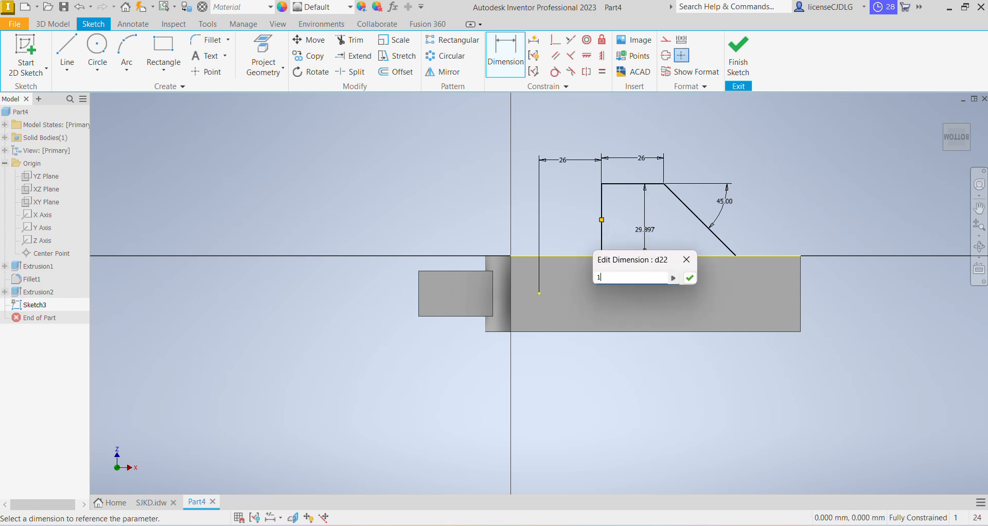
text(6)
key(Return)
scroll(697, 268, down, 3)
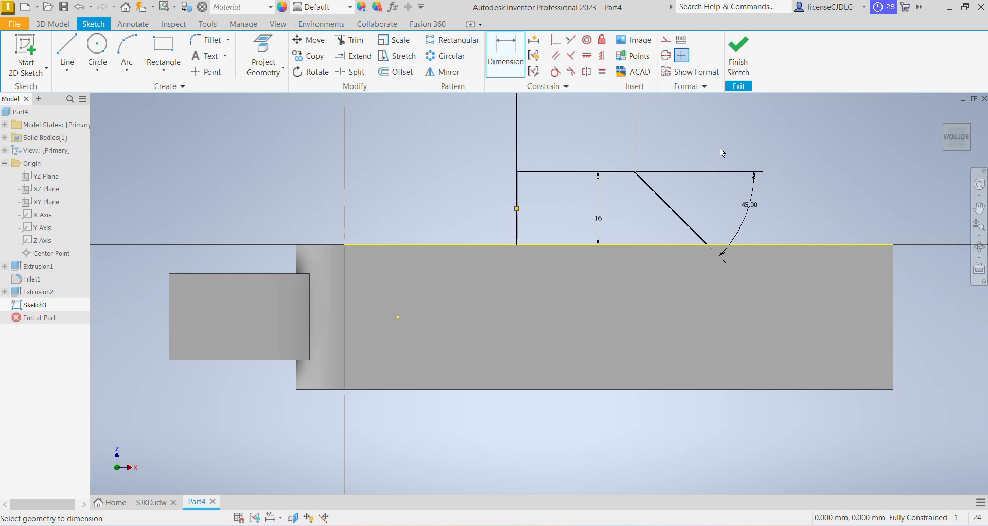
click(738, 54)
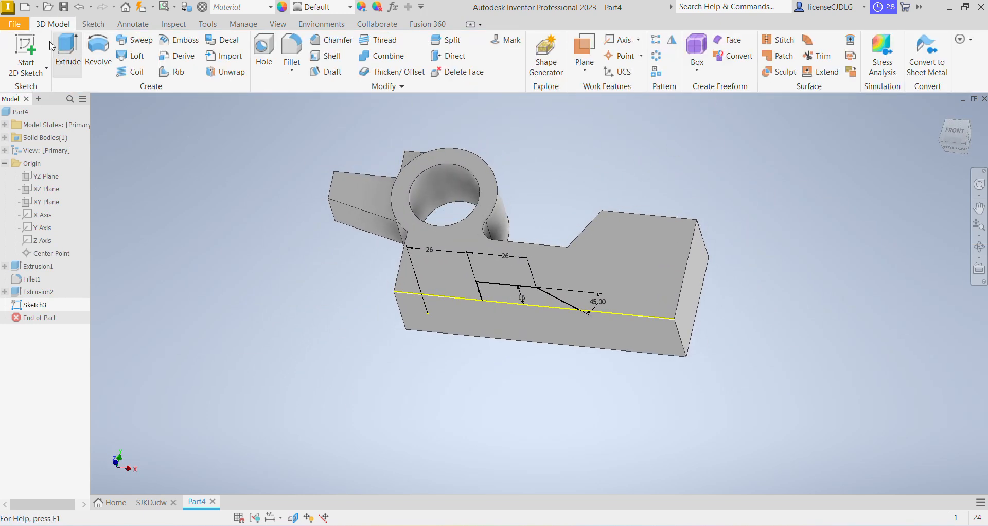
Extrude the new profile 16 mm in the reversed direction, checking the drawing for the depth
click(64, 51)
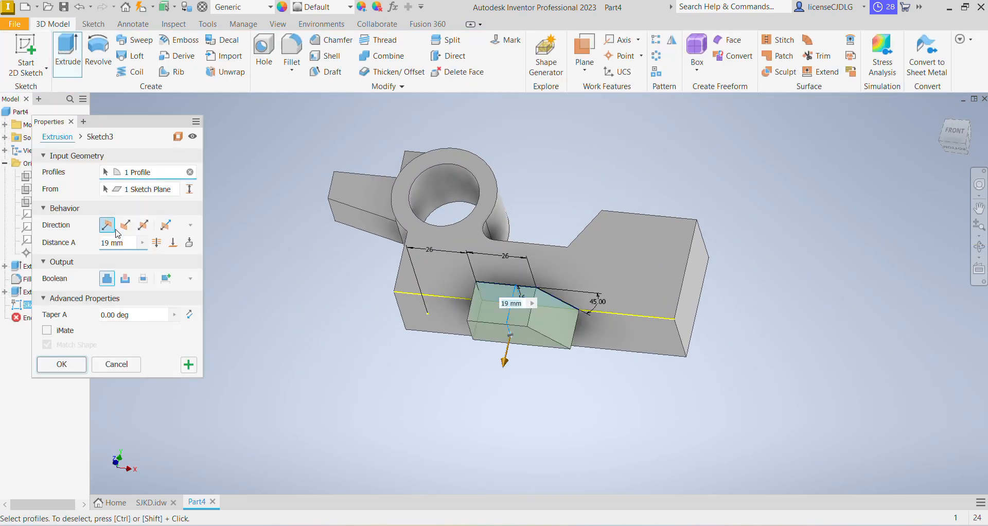
click(124, 225)
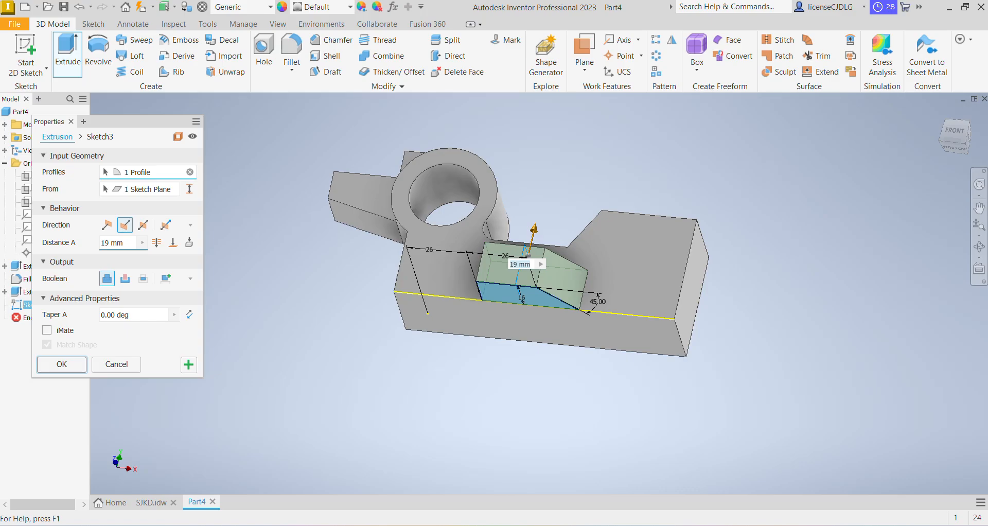
click(463, 525)
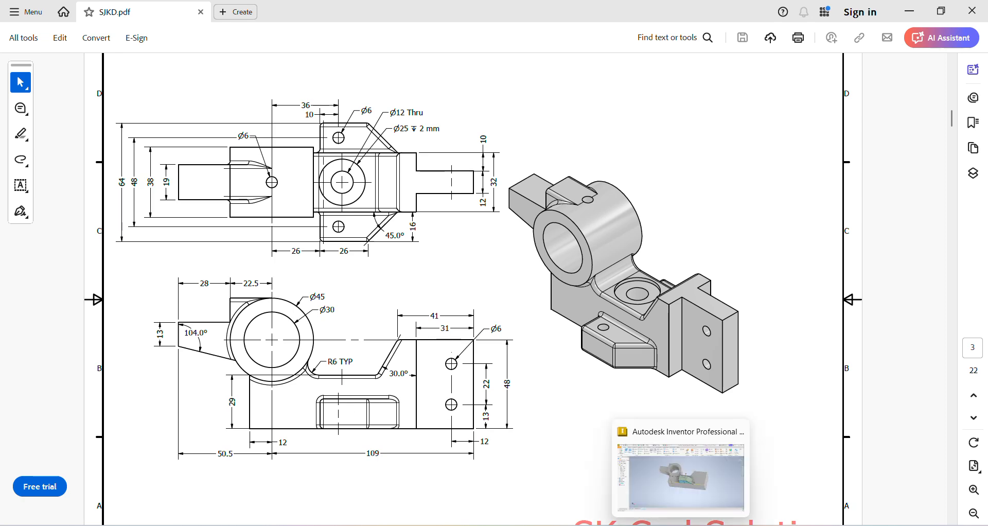
click(681, 525)
text(16)
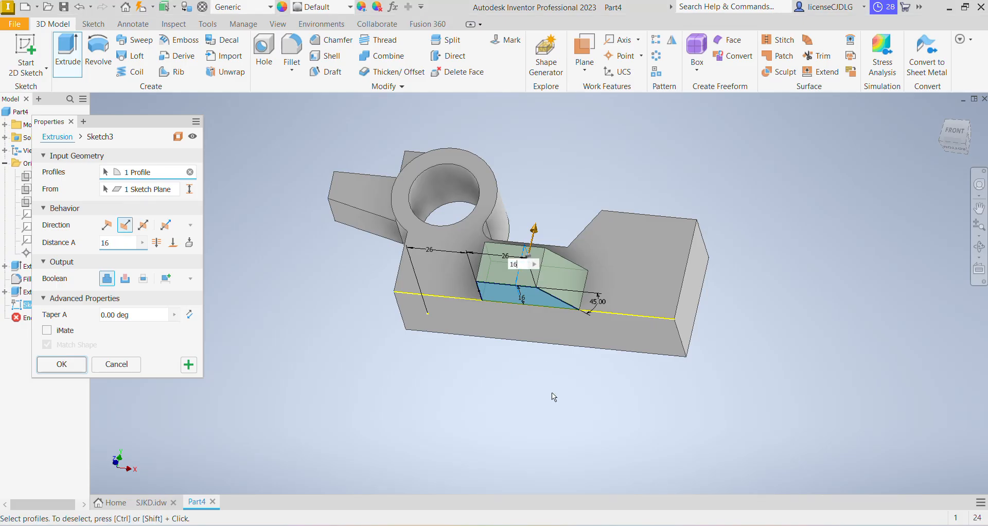
key(Return)
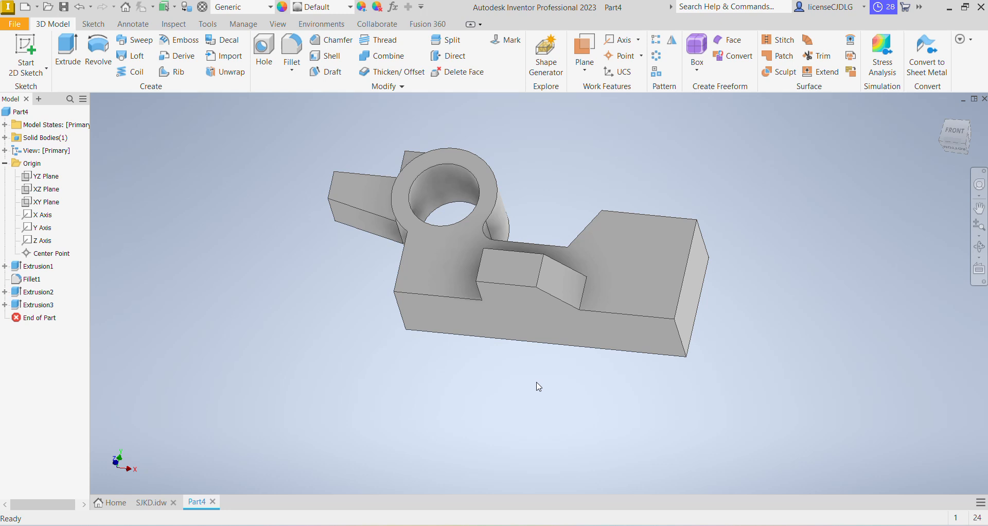
Mirror the tapered block feature about the XY Plane, then undo the mirror
click(967, 133)
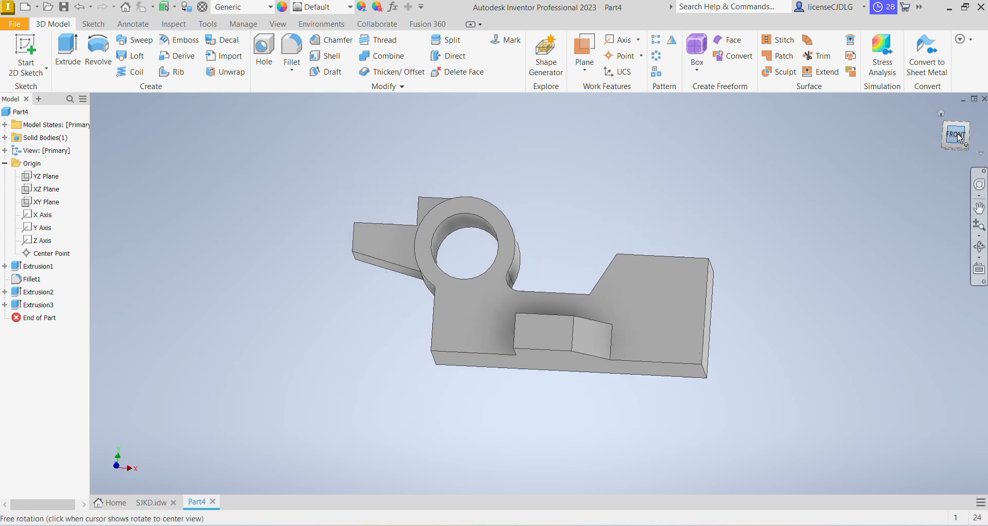
click(968, 130)
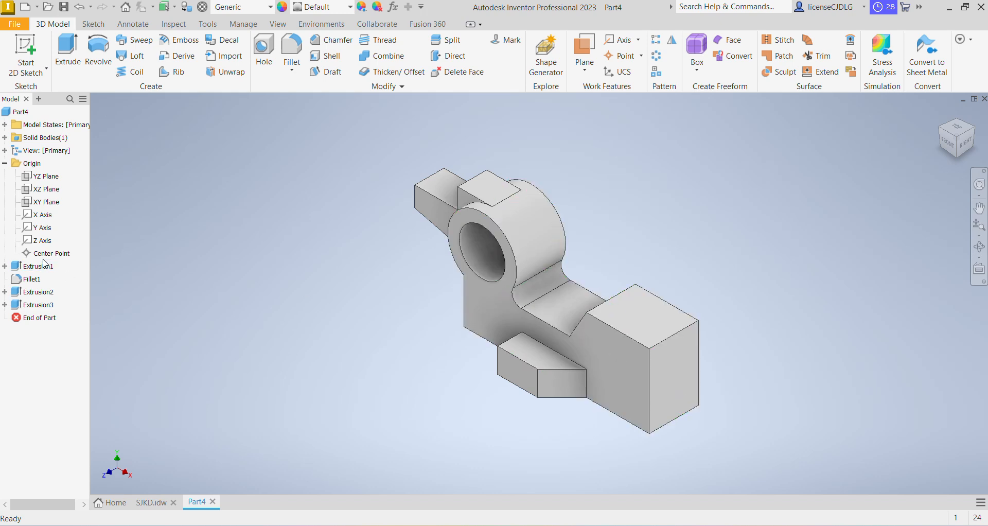
double_click(47, 309)
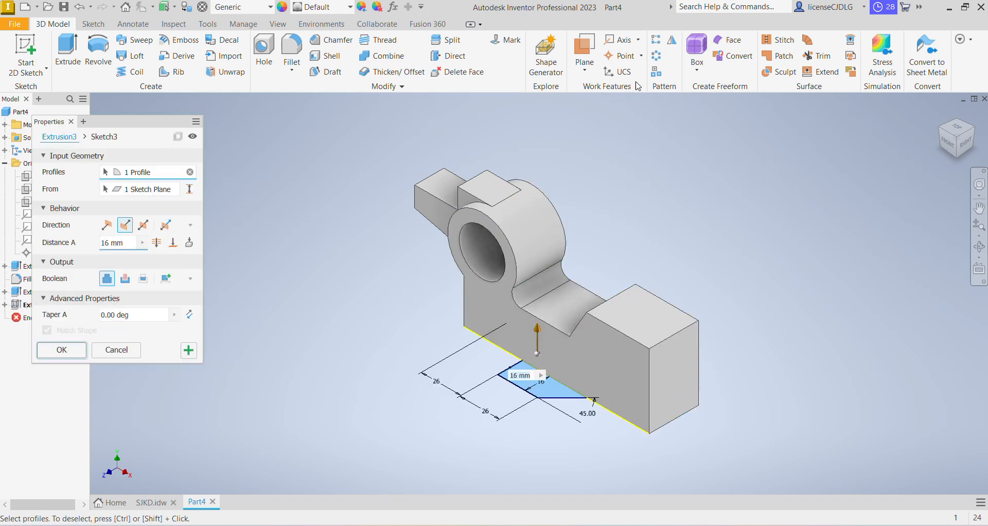
click(671, 41)
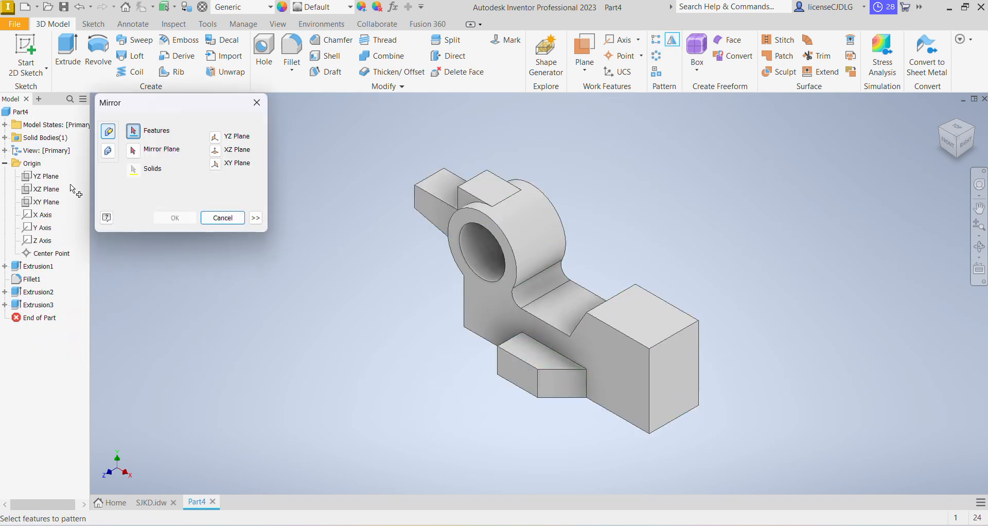
click(45, 203)
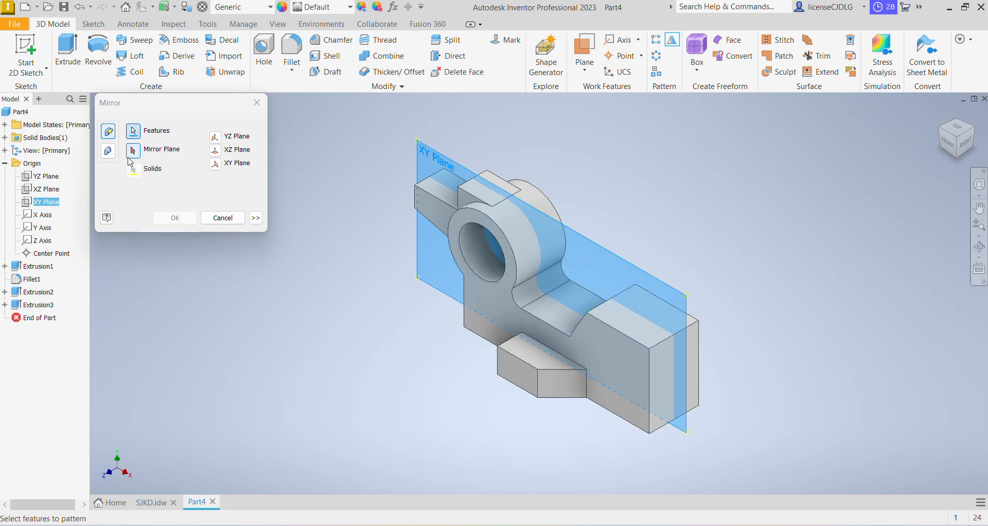
click(41, 305)
click(133, 151)
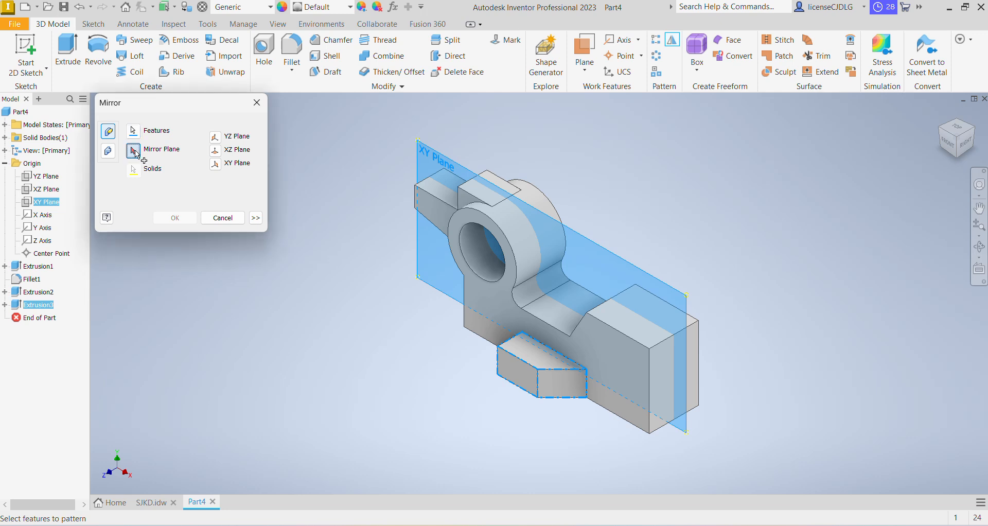
click(46, 202)
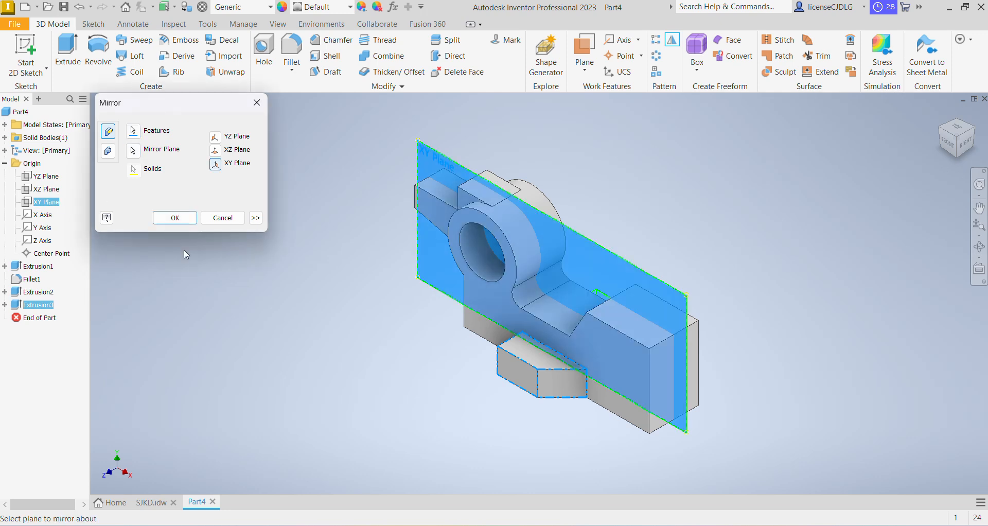
click(175, 218)
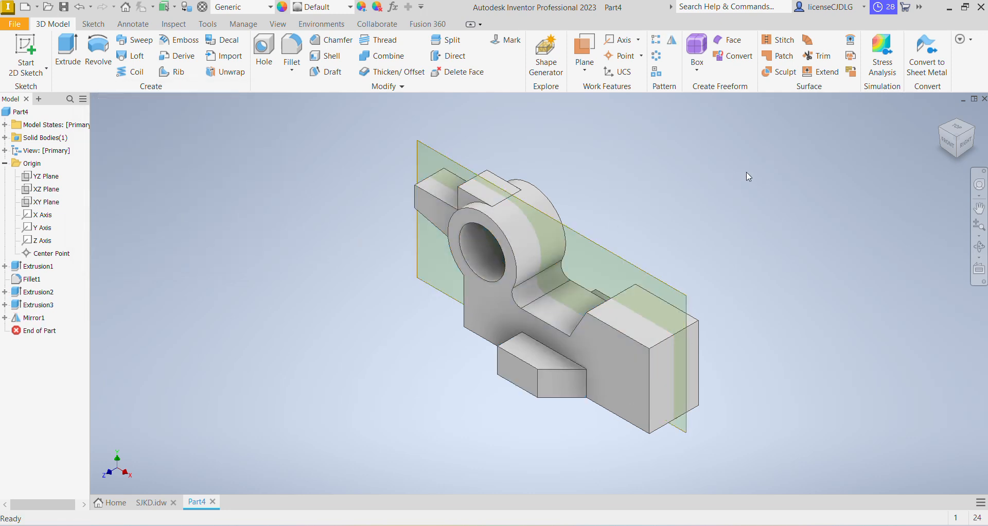
key(ctrl+z)
Mirror the tapered block feature about the XY Plane
click(40, 308)
click(673, 39)
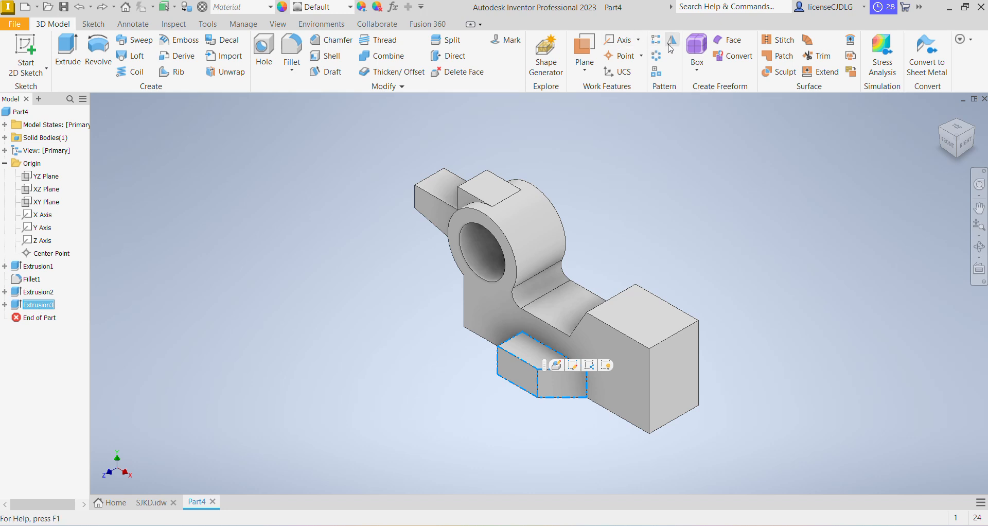
click(53, 202)
click(175, 218)
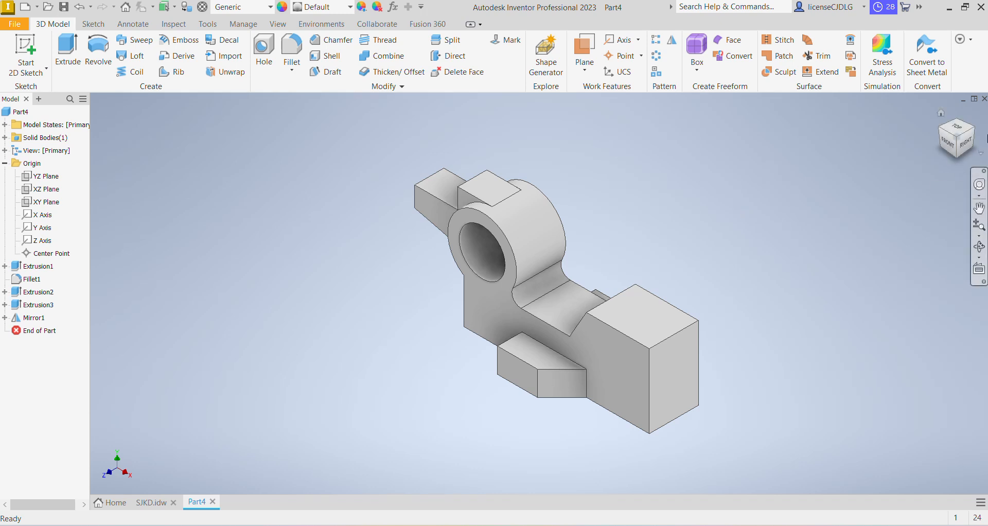
click(957, 137)
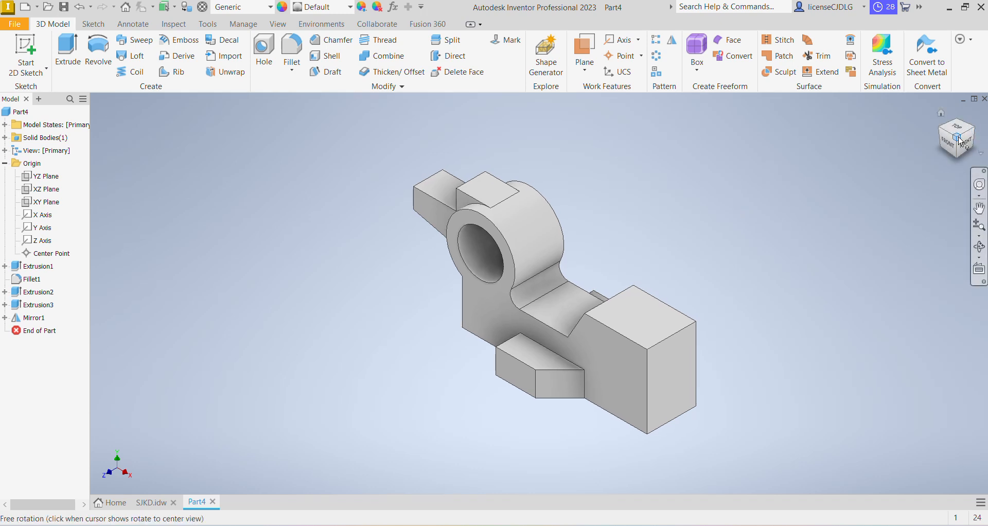
click(630, 337)
key(Page_Up)
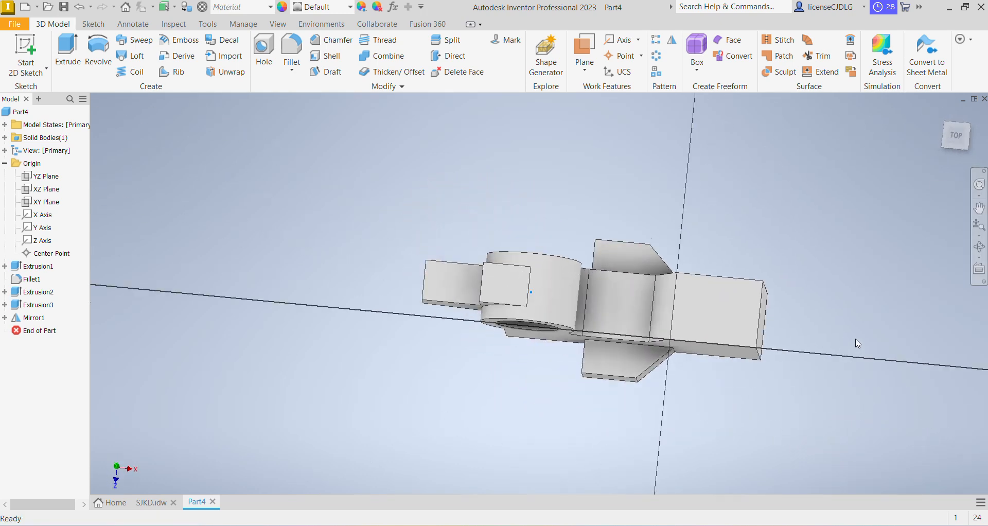
Start a sketch on the part's top face and draw a rectangle from the base edge at the right end block
key(s)
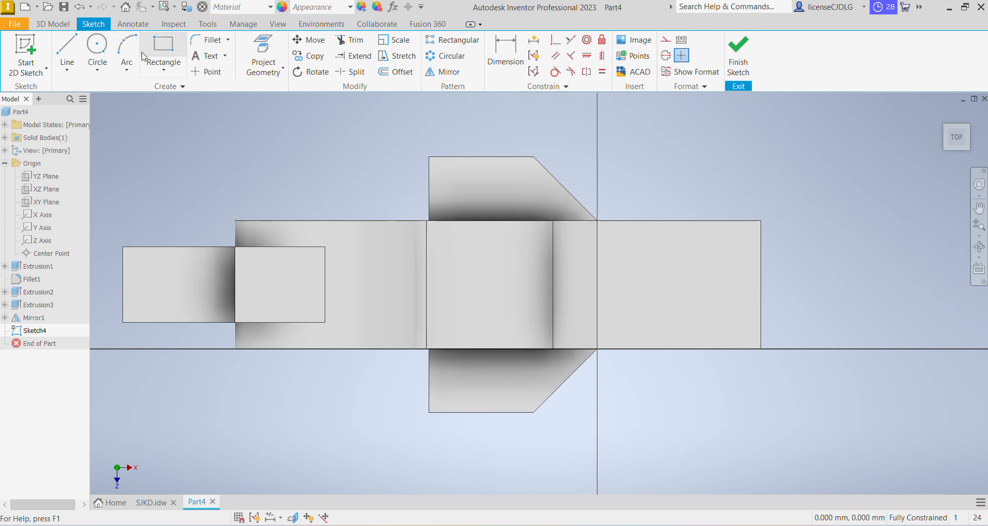
click(145, 56)
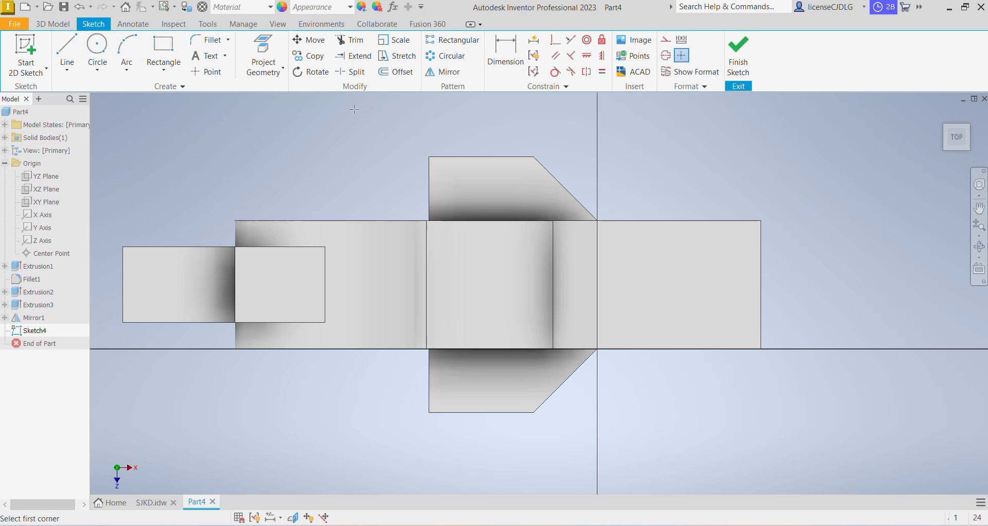
click(762, 348)
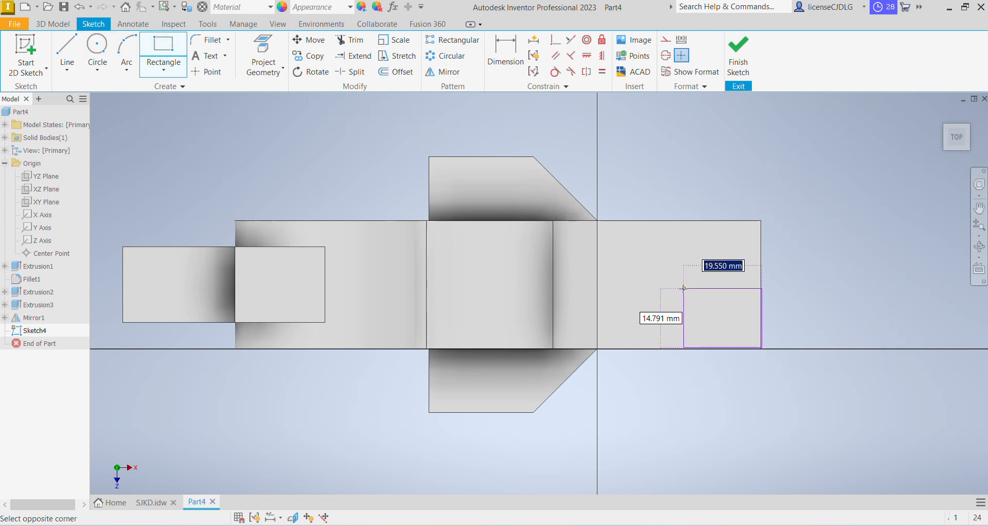
click(677, 284)
Dimension the rectangle 31 mm wide and 10 mm tall, checking the drawing for the sizes
click(513, 62)
click(740, 525)
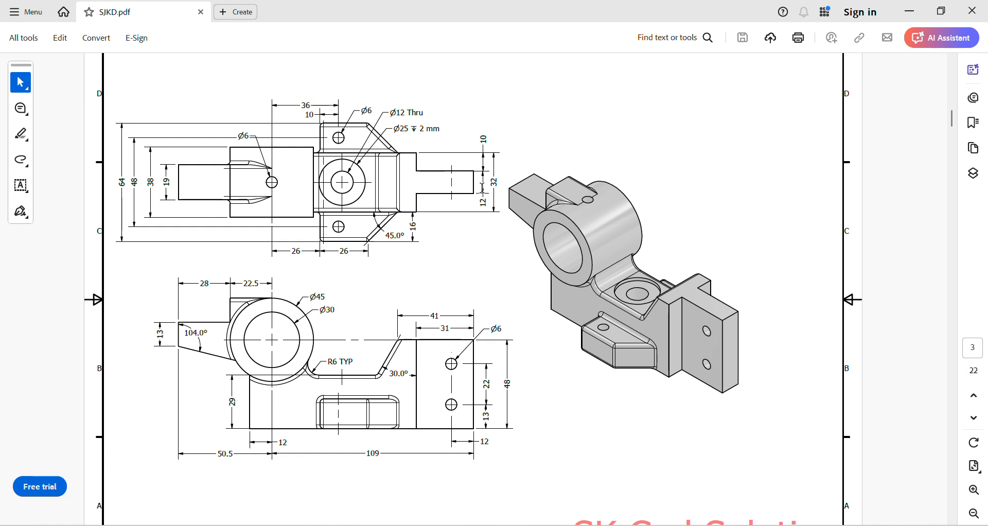
key(alt+Tab)
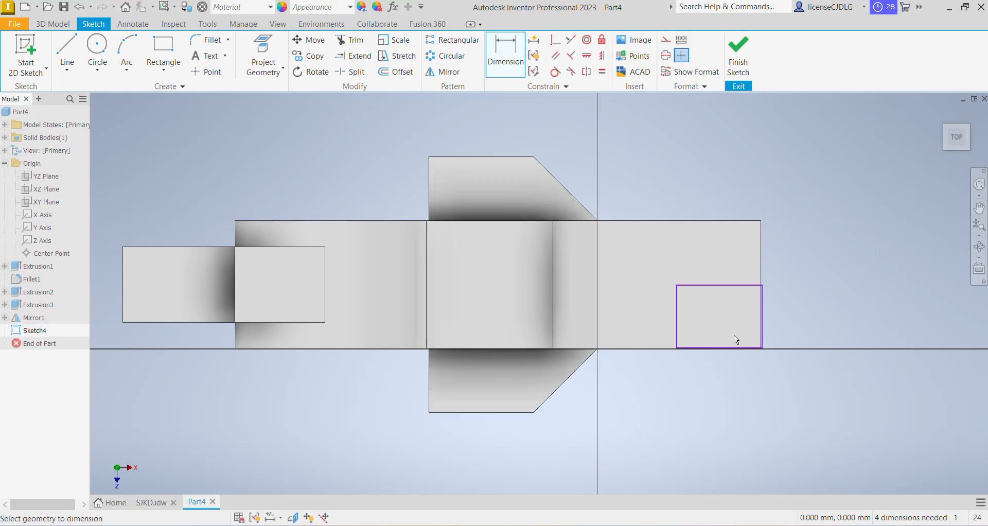
click(748, 286)
click(732, 264)
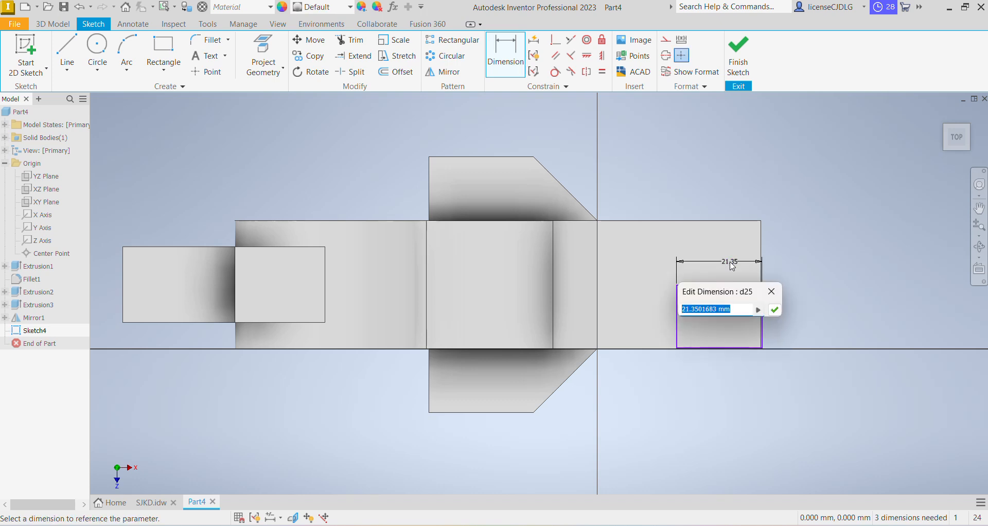
text(31)
key(Return)
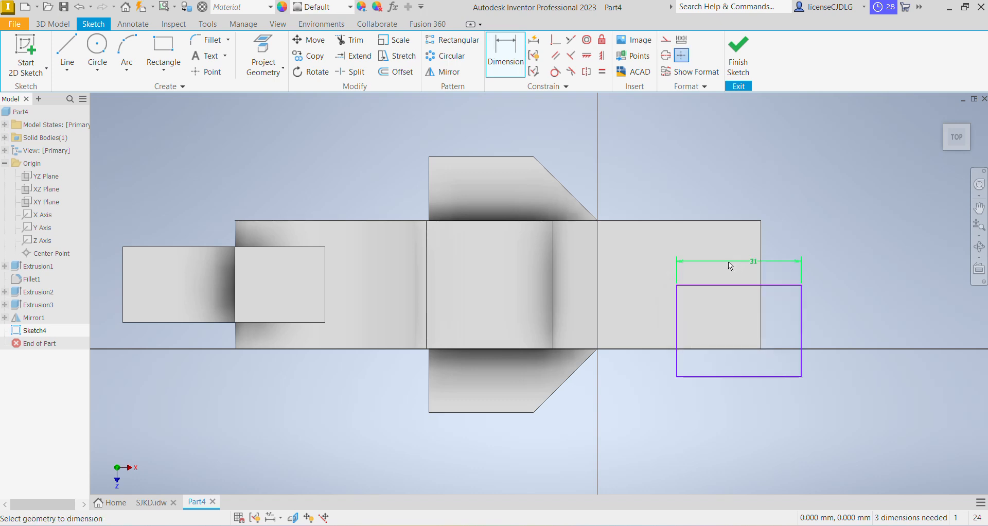
click(801, 332)
click(837, 329)
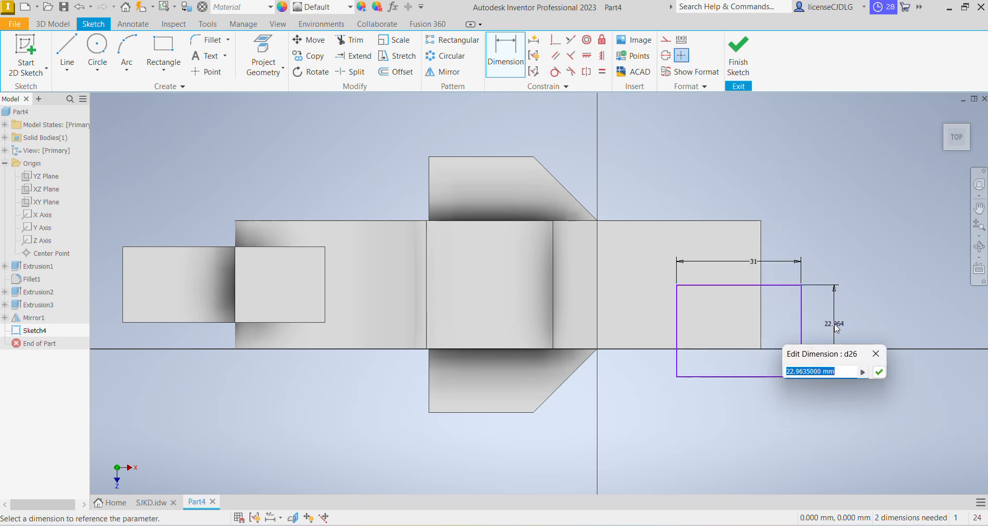
text(10)
key(Return)
Align the rectangle's corners horizontally and vertically with the part's right-end corners, then finish the sketch
key(h)
click(762, 348)
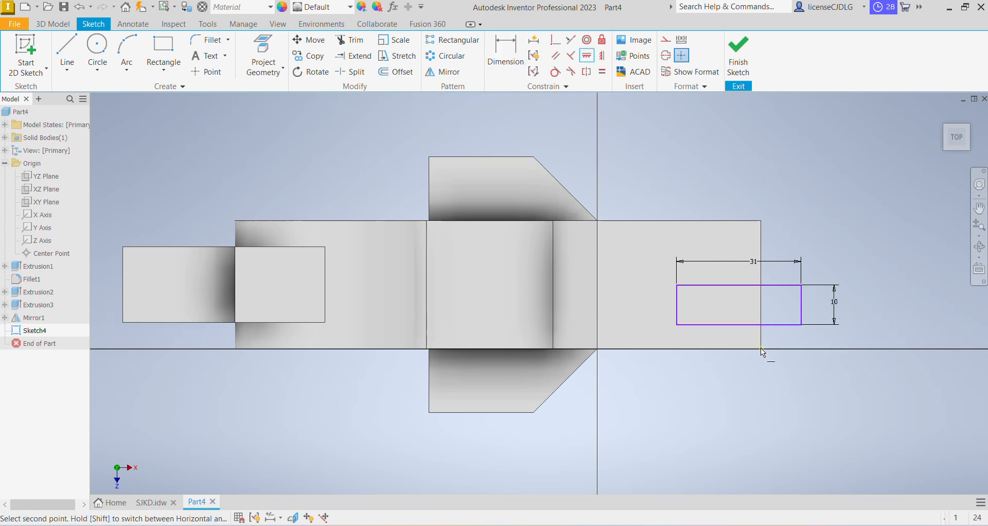
click(801, 324)
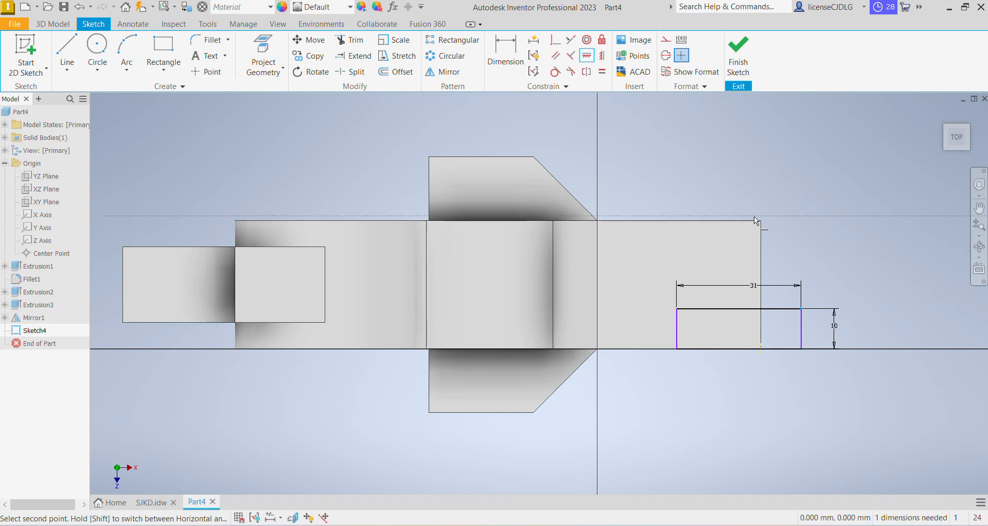
click(604, 60)
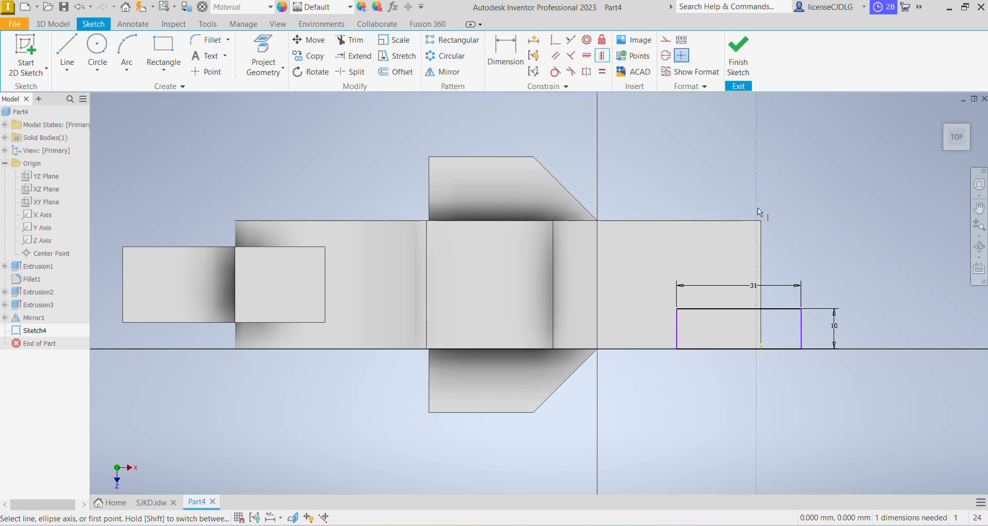
click(764, 221)
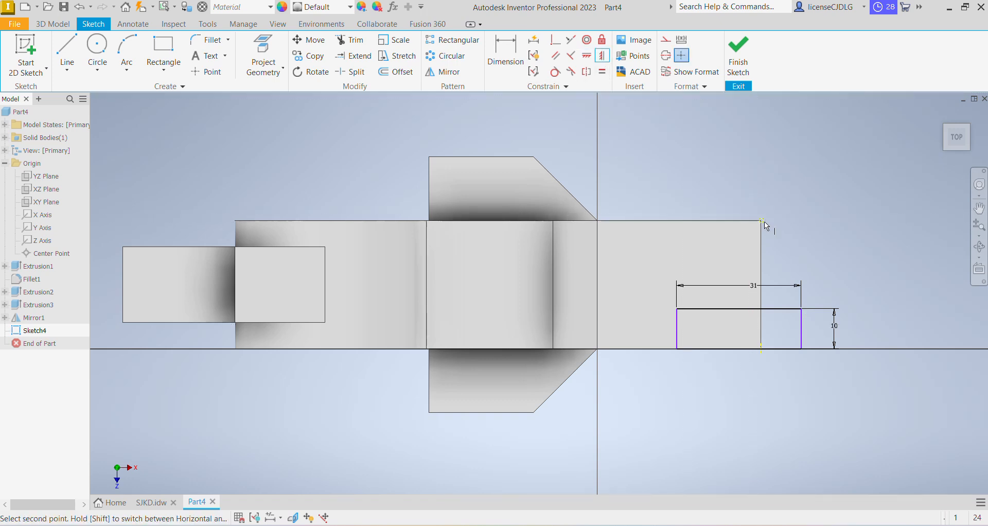
click(801, 310)
click(738, 67)
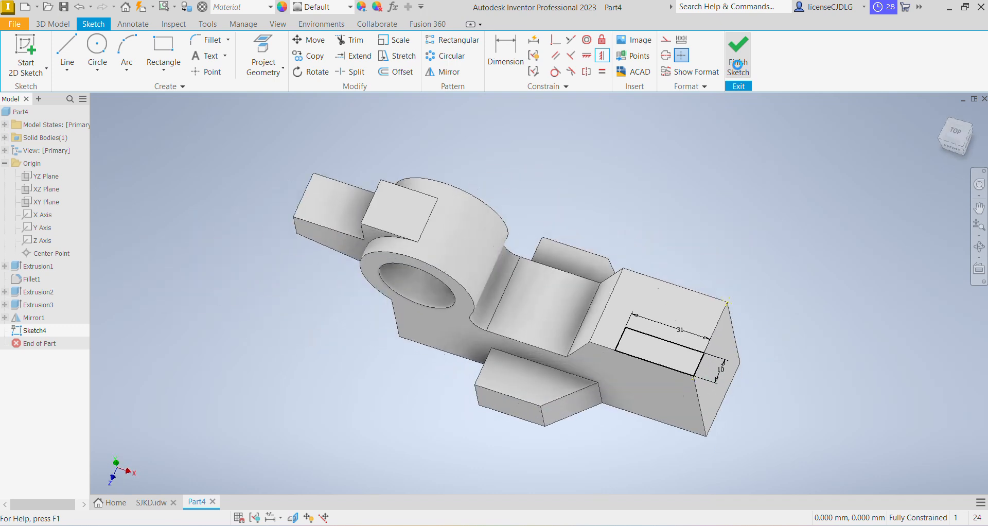
Cut-extrude the rectangle through all to notch the right end block
click(67, 51)
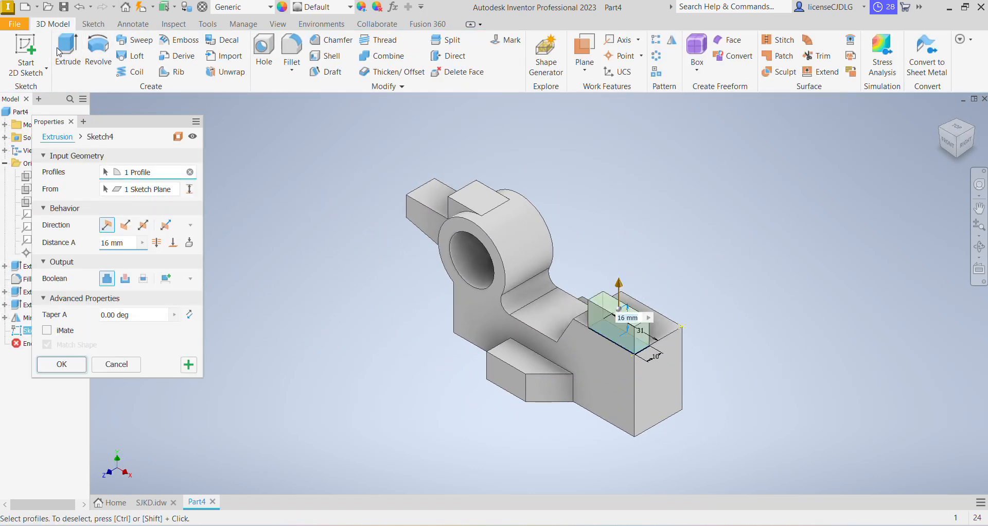
click(125, 278)
click(156, 243)
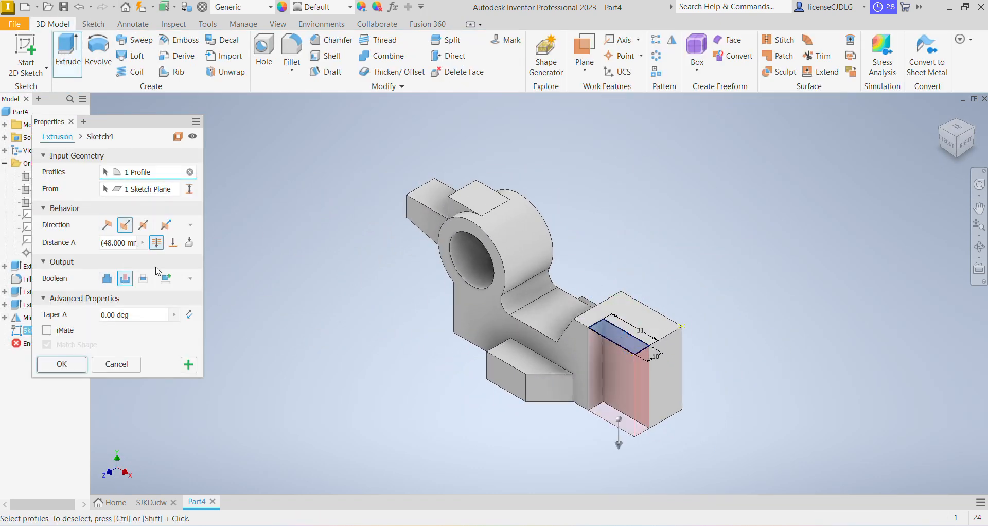
click(62, 365)
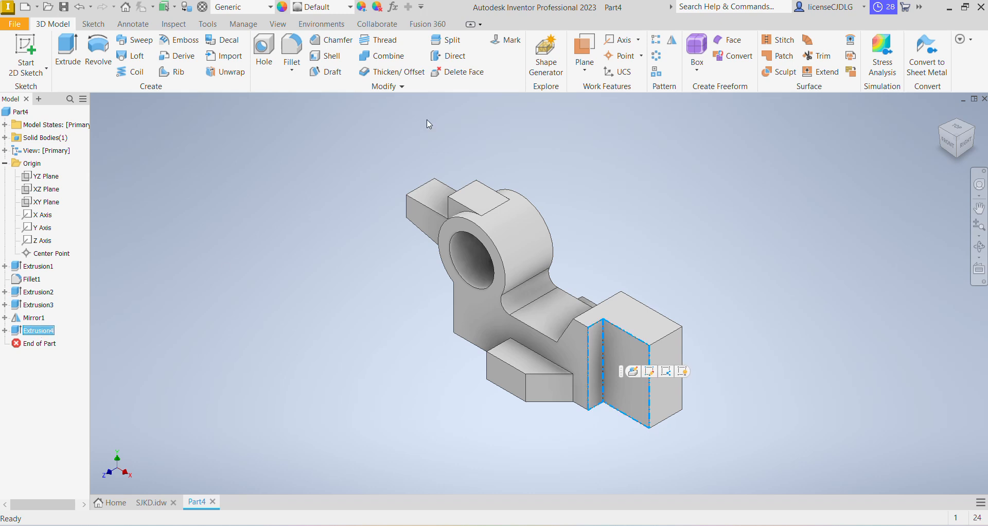
Mirror the notch cut about the XY Plane
click(672, 40)
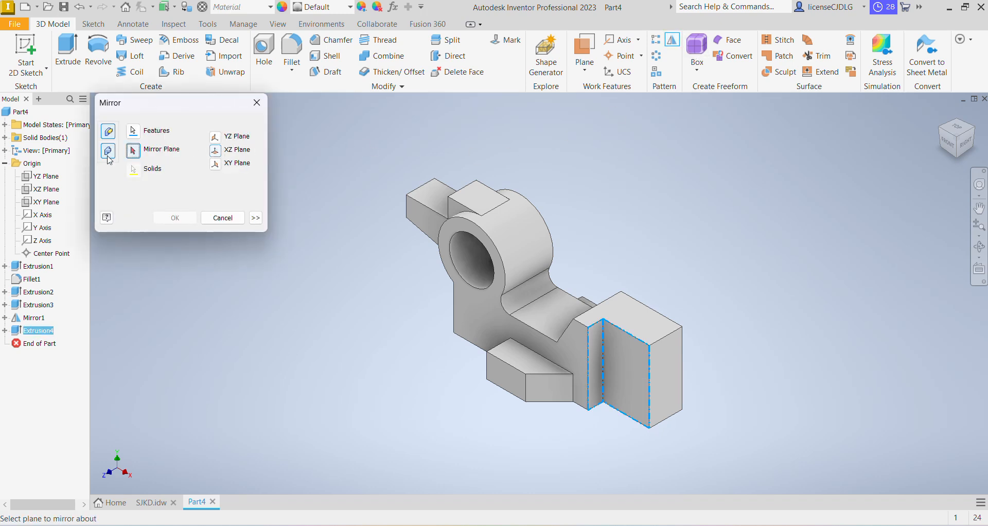
click(64, 202)
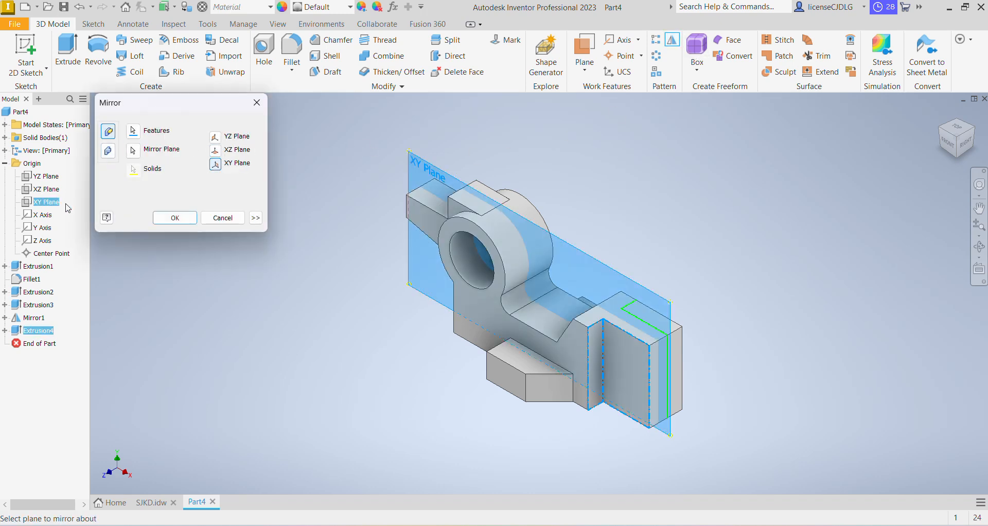
click(175, 218)
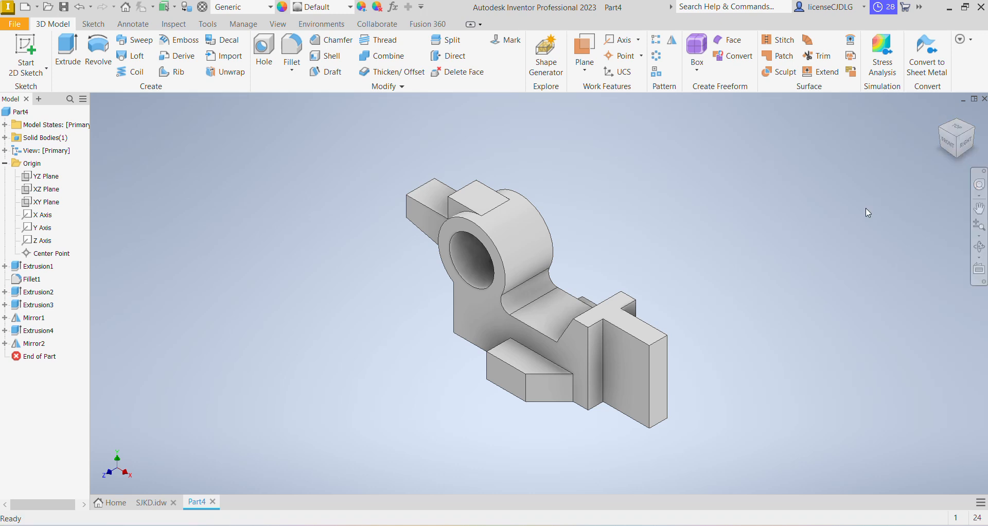
Check the drawing, then start a sketch on the middle step face and draw a circle about 30 mm across
key(alt+Tab)
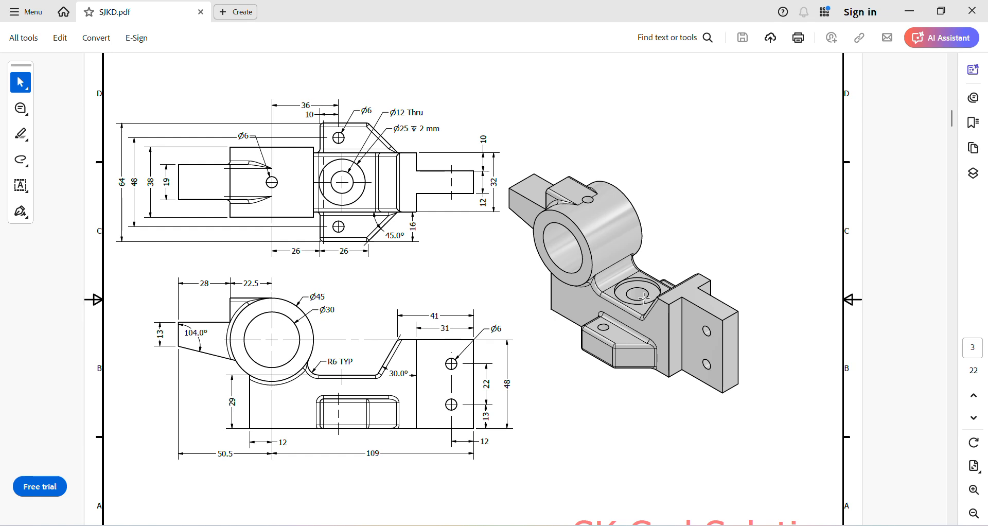
key(alt+Tab)
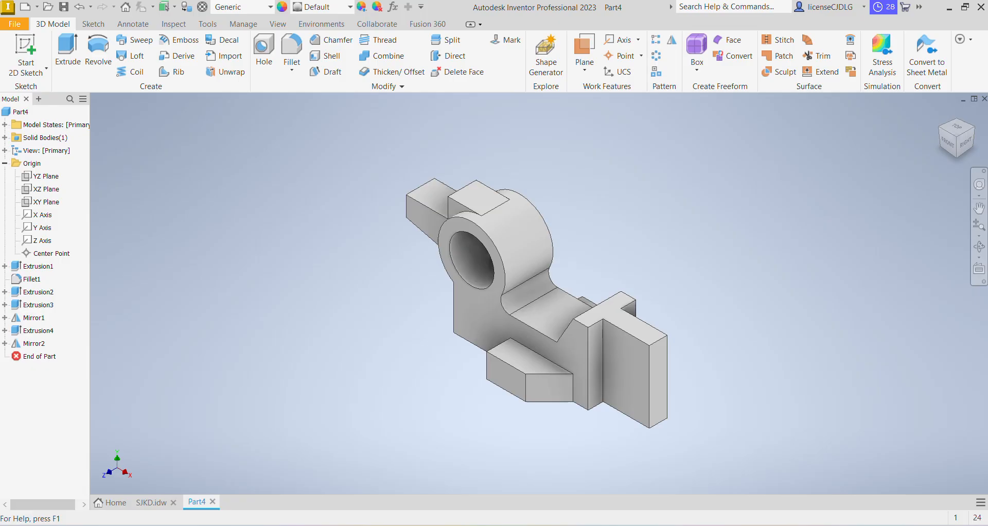
click(553, 317)
click(640, 314)
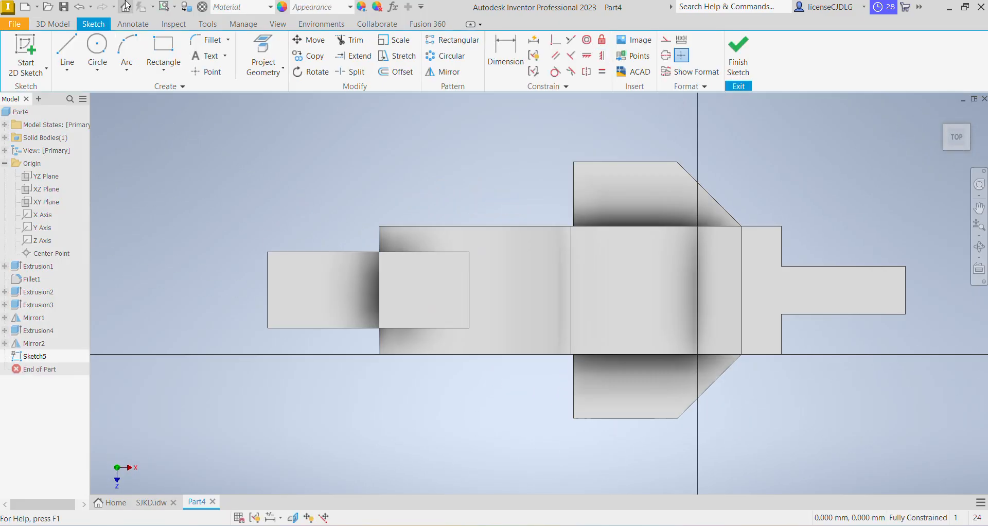
click(97, 49)
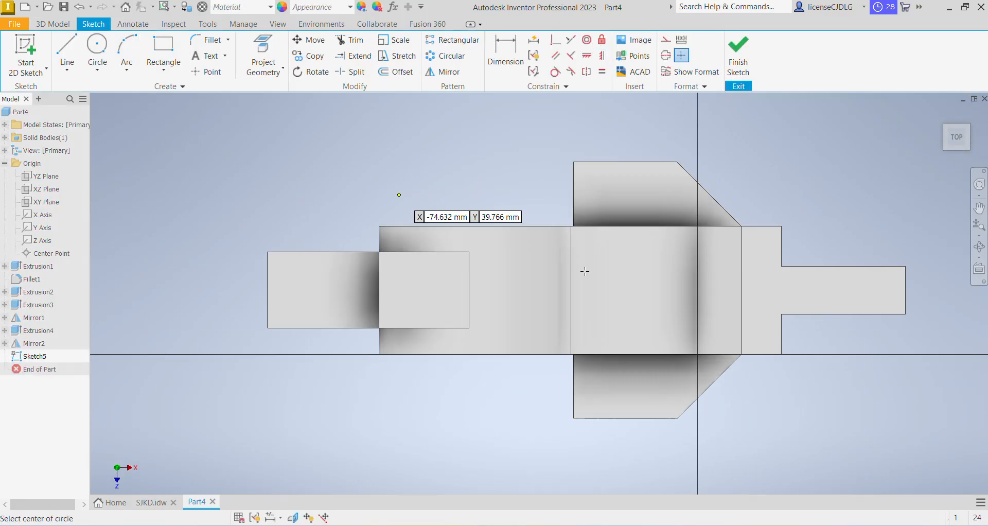
click(638, 290)
click(622, 250)
Dimension the circle's centre 36 mm from the boss edge and its diameter as 25 mm, referring to the drawing
mouse_move(708, 525)
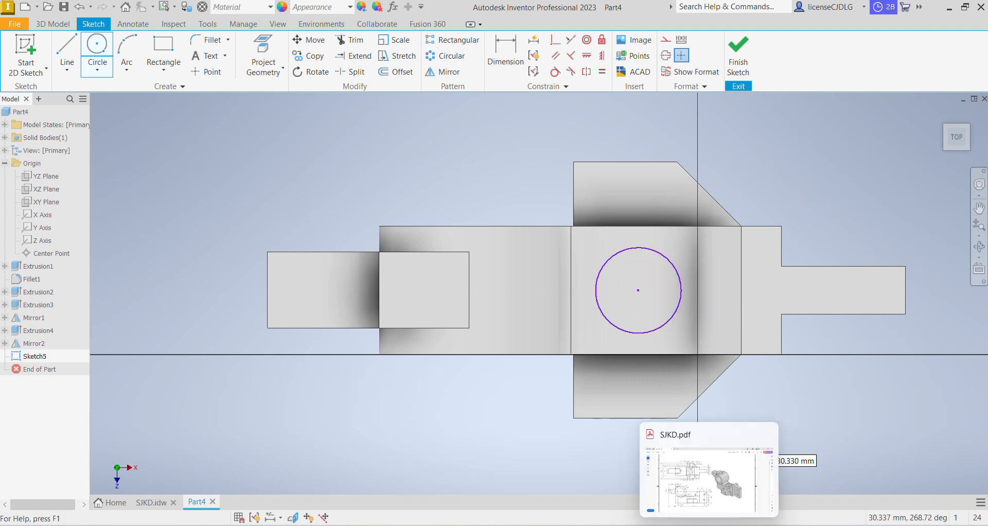
click(709, 479)
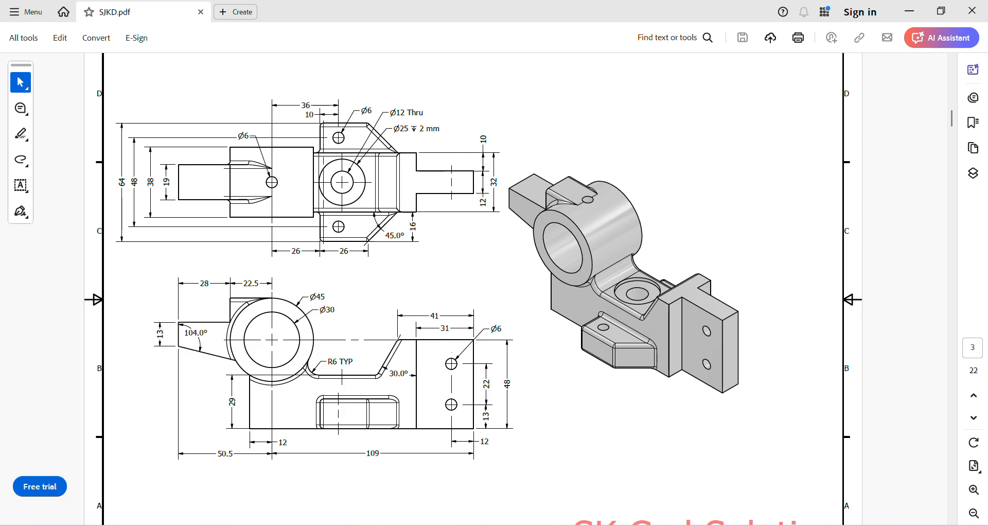
click(695, 525)
click(504, 52)
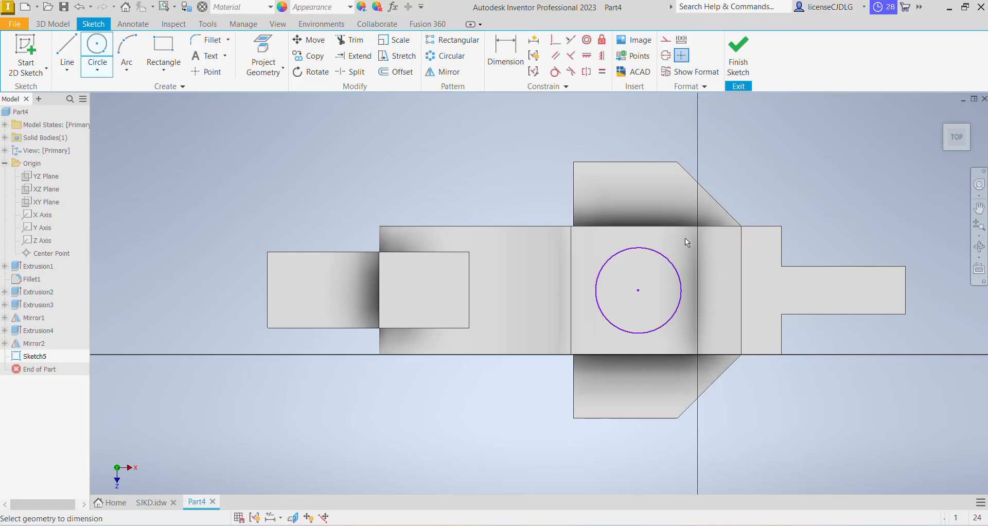
click(716, 228)
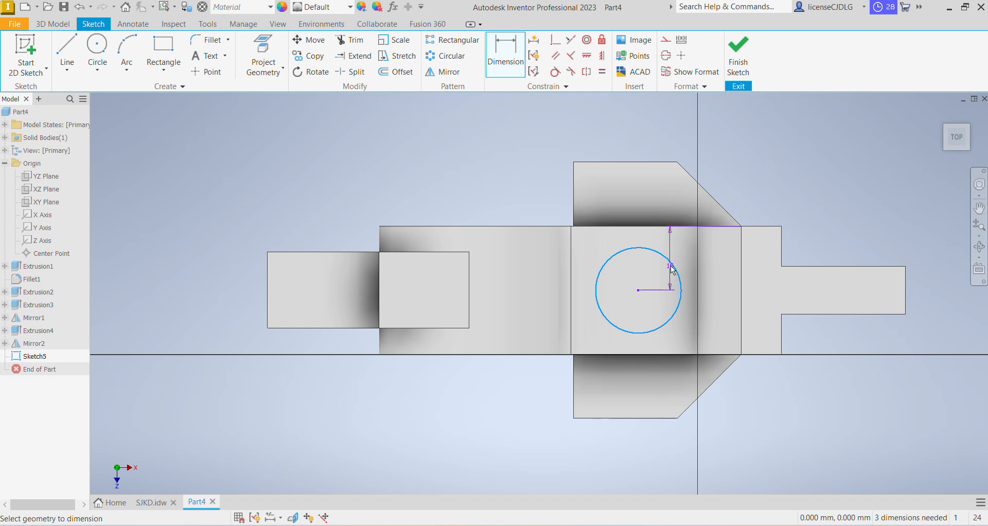
key(Escape)
click(467, 292)
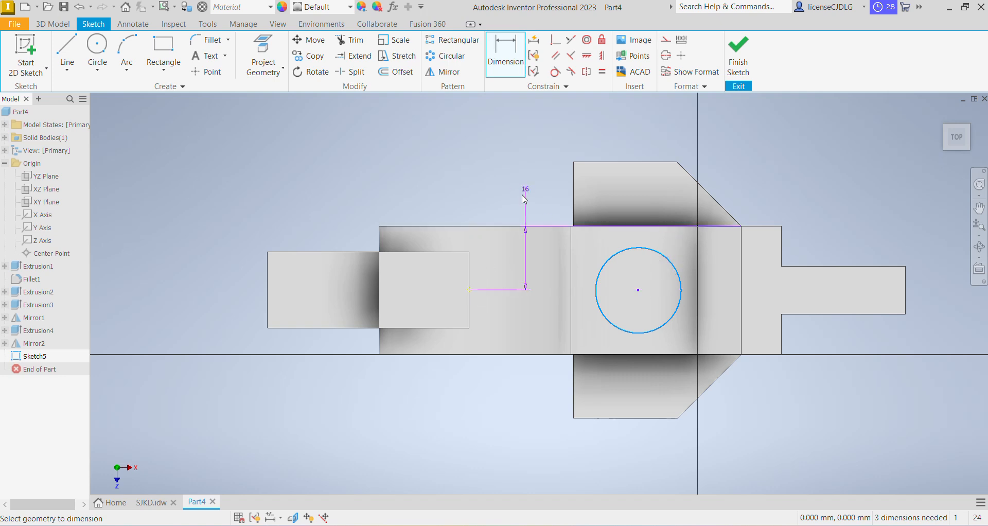
click(639, 290)
click(557, 155)
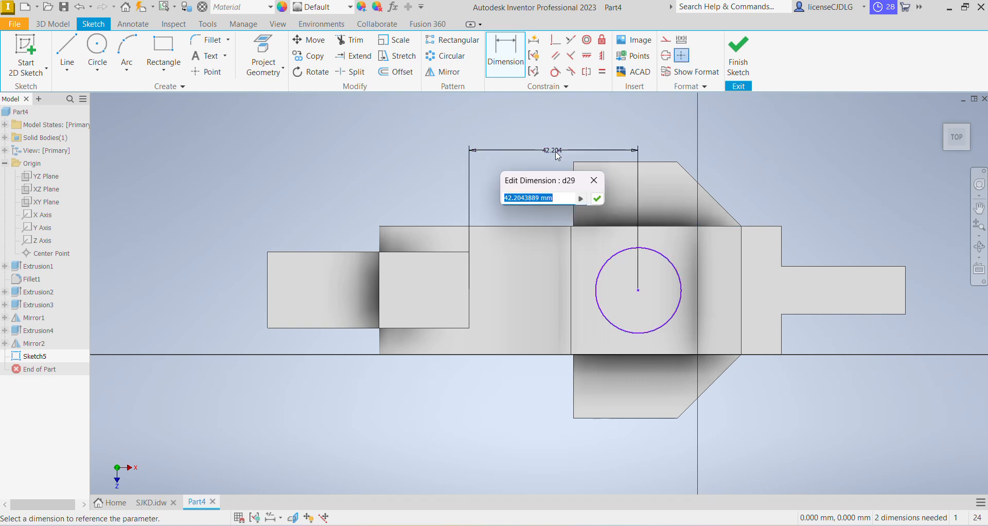
text(36)
key(Return)
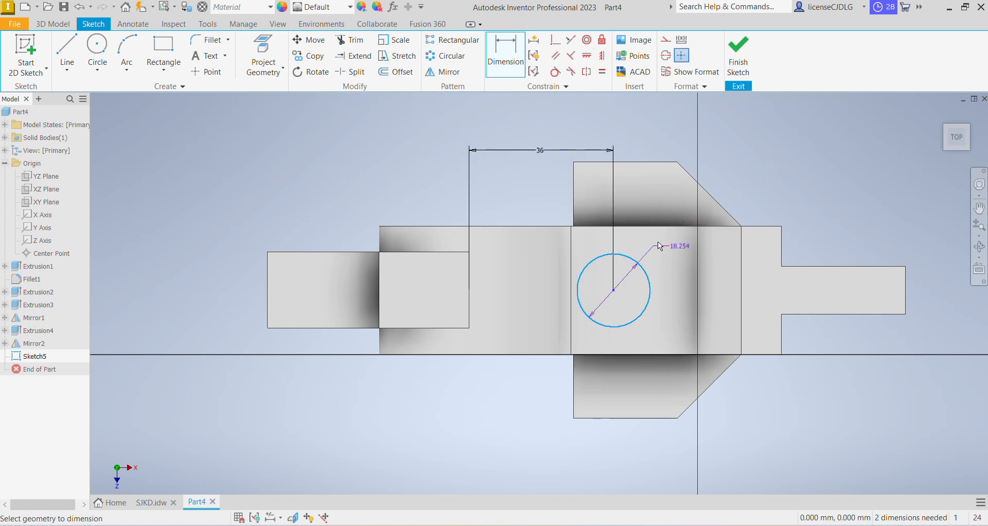
click(643, 265)
click(729, 199)
text(25)
key(Return)
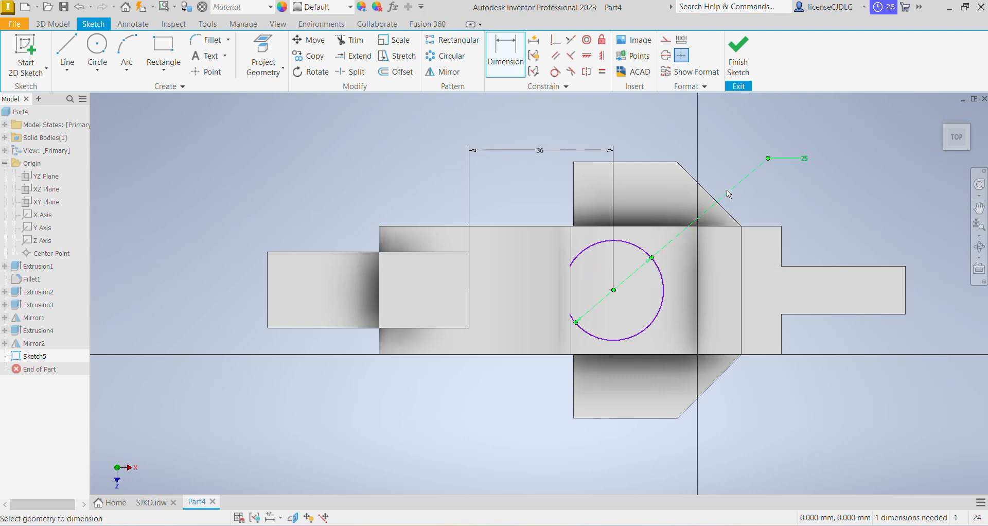
Align the circle's centre horizontally with the boss edge point, finish the sketch, and check the drawing
click(587, 56)
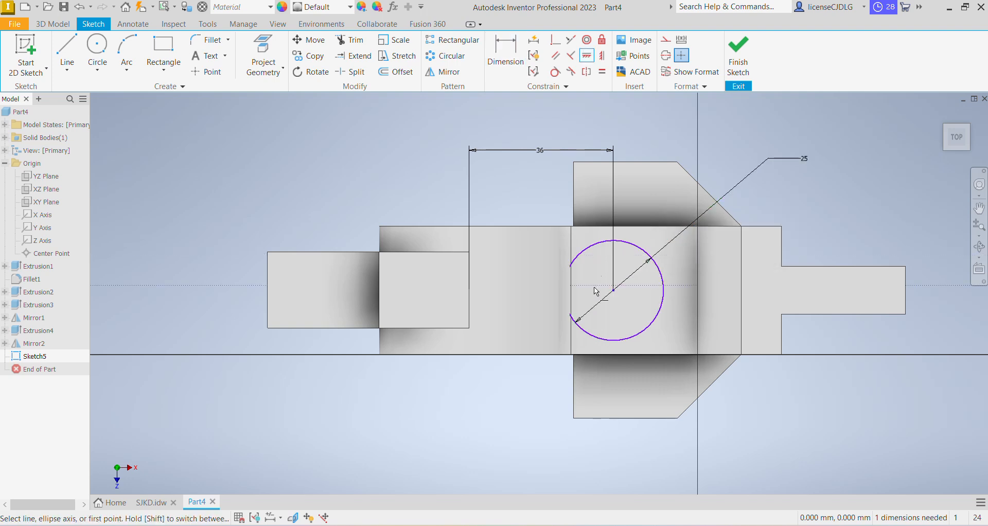
click(613, 290)
click(470, 289)
click(738, 57)
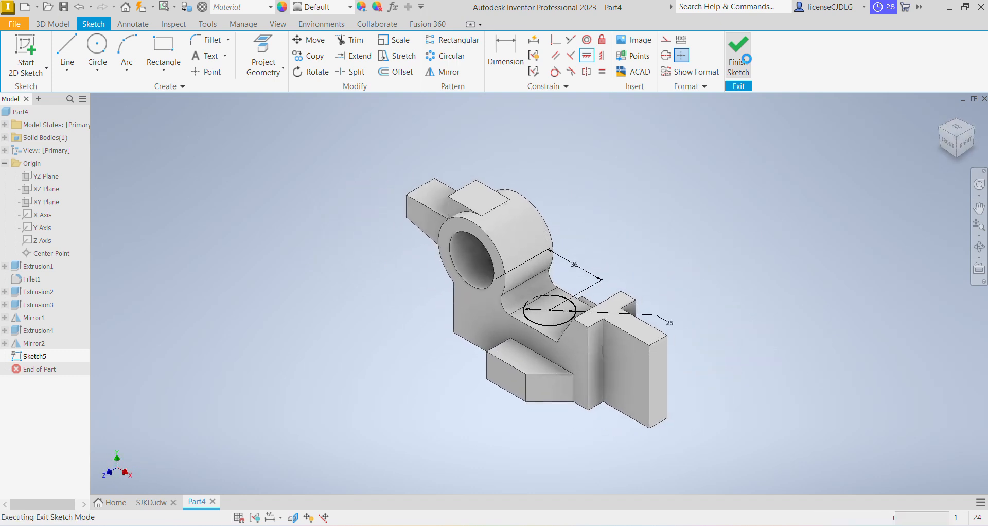
scroll(580, 317, up, 5)
scroll(577, 349, down, 4)
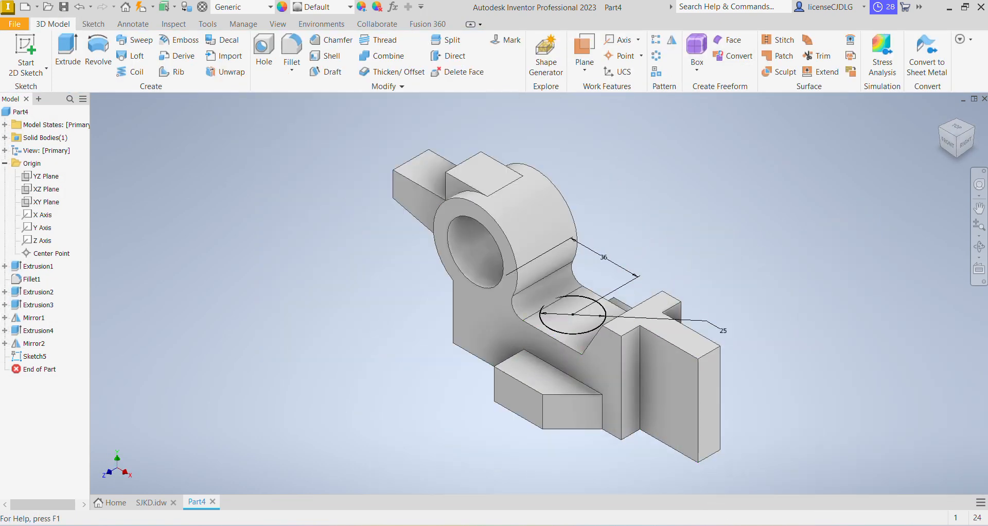
key(alt+Tab)
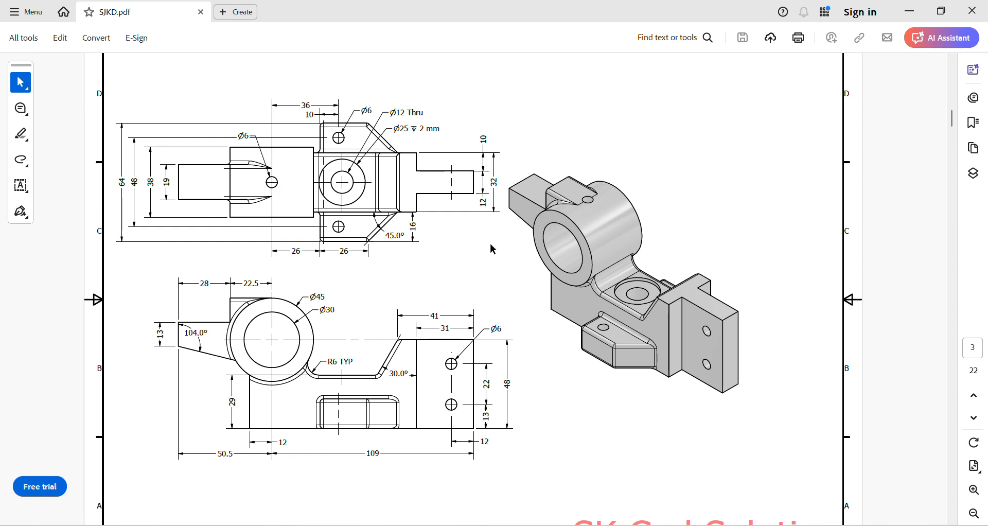
Cut-extrude the sketched circle 2 mm deep into the middle step face
key(alt+Tab)
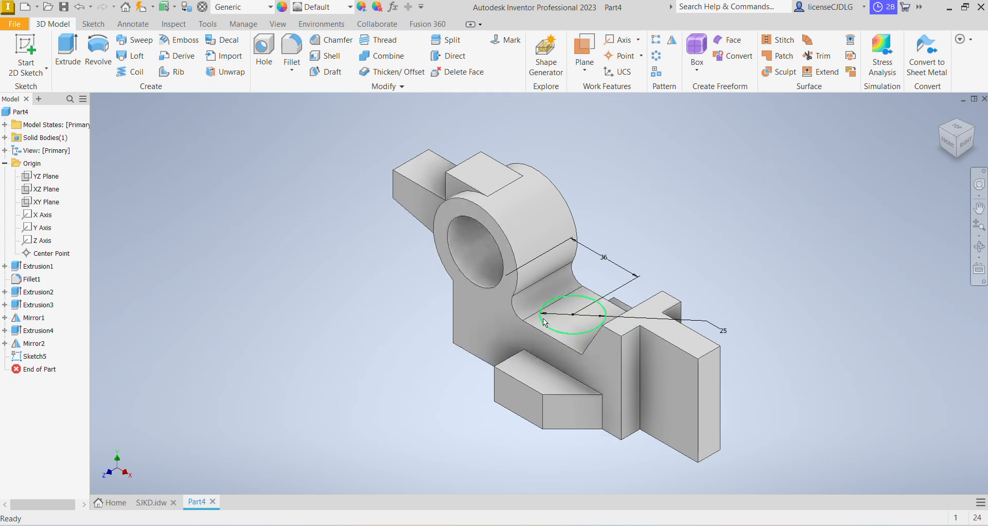
click(91, 59)
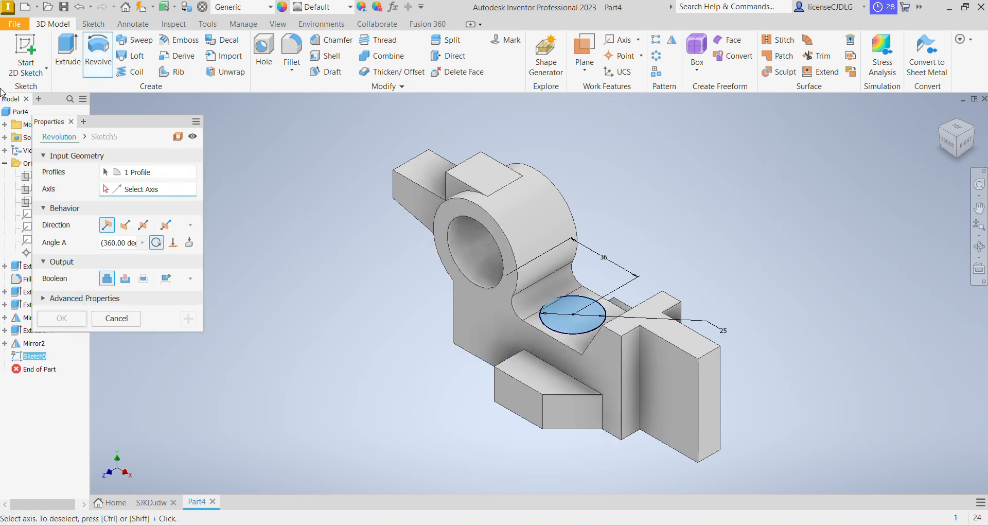
click(69, 53)
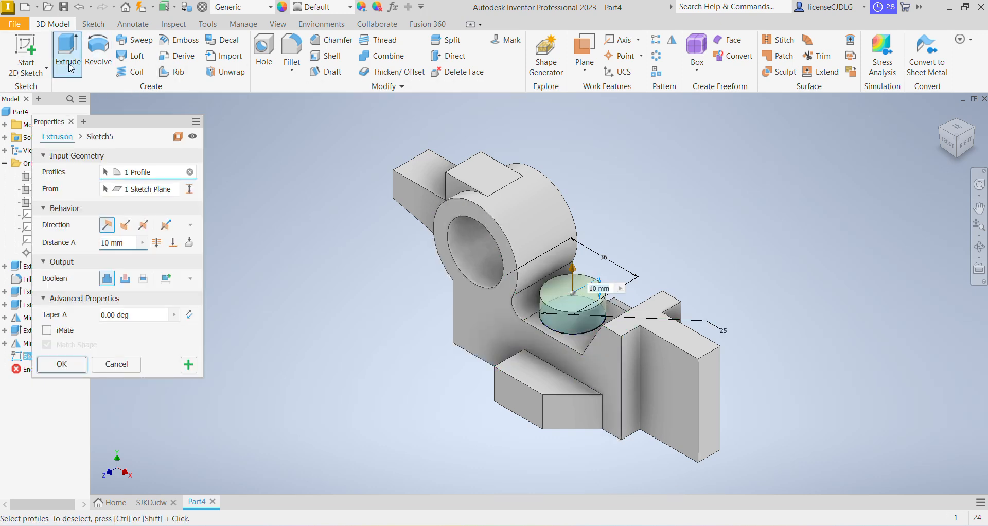
click(125, 279)
double_click(130, 244)
text(2)
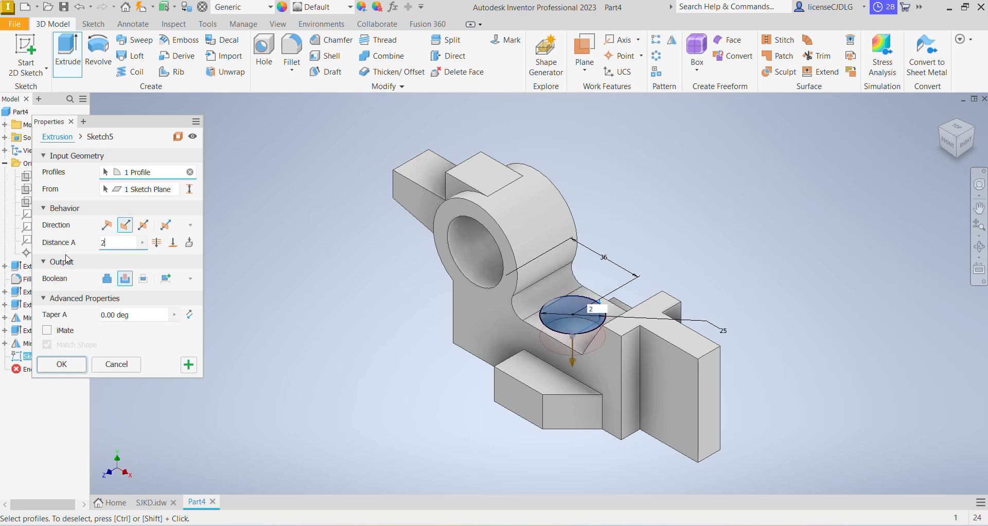
key(Return)
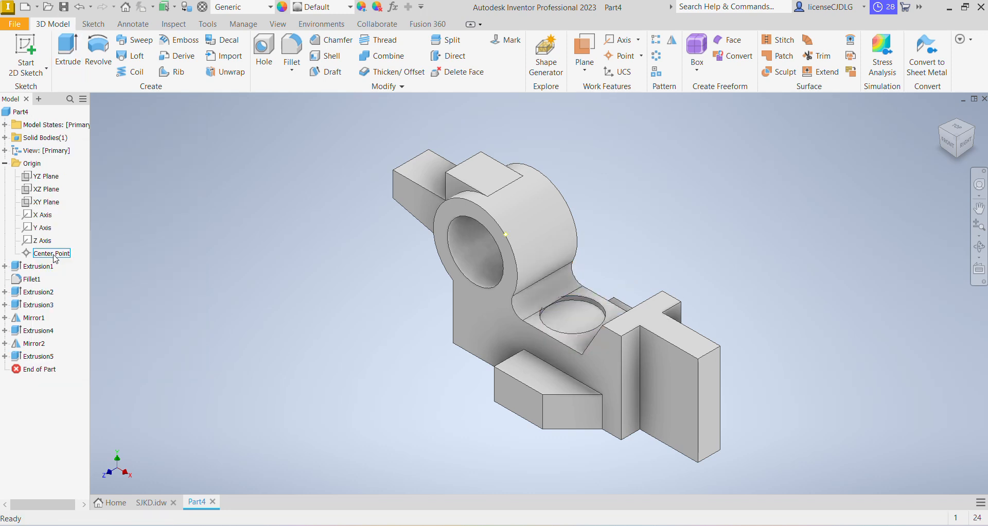
Edit the 2 mm cut so it extends asymmetrically, with a second distance of 1 mm
scroll(543, 312, up, 4)
scroll(579, 275, down, 3)
click(51, 356)
right_click(51, 356)
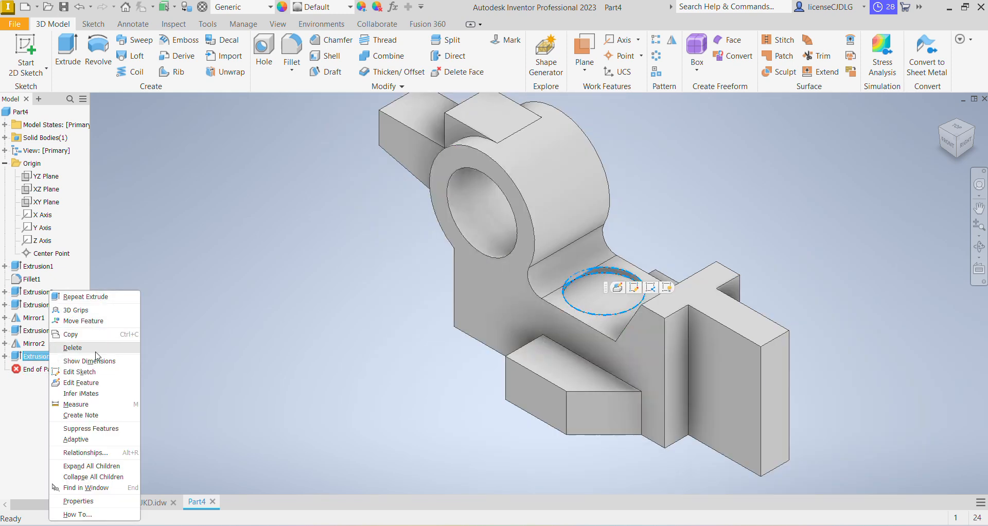
click(72, 385)
scroll(602, 270, up, 6)
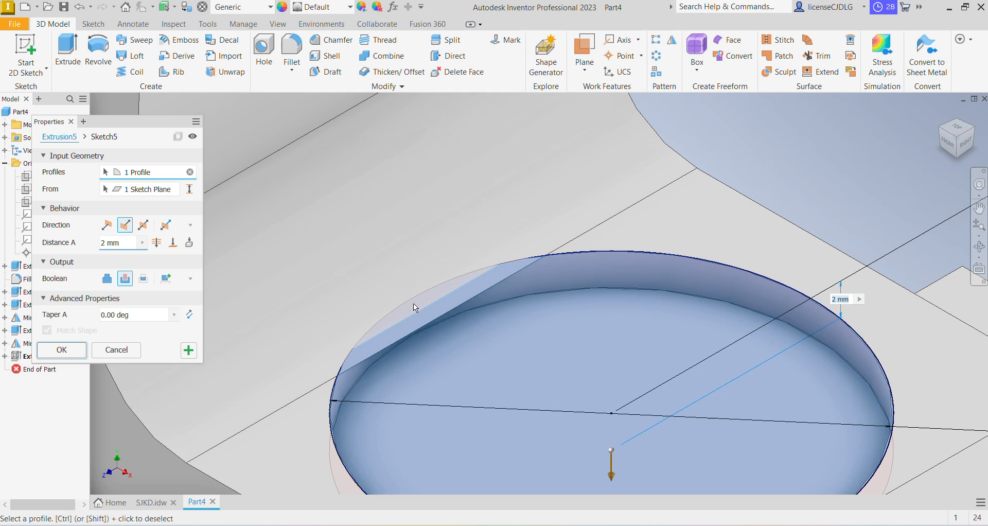
scroll(413, 313, down, 5)
mouse_move(523, 280)
middle_down()
mouse_move(538, 277)
mouse_move(511, 299)
mouse_move(509, 320)
middle_up()
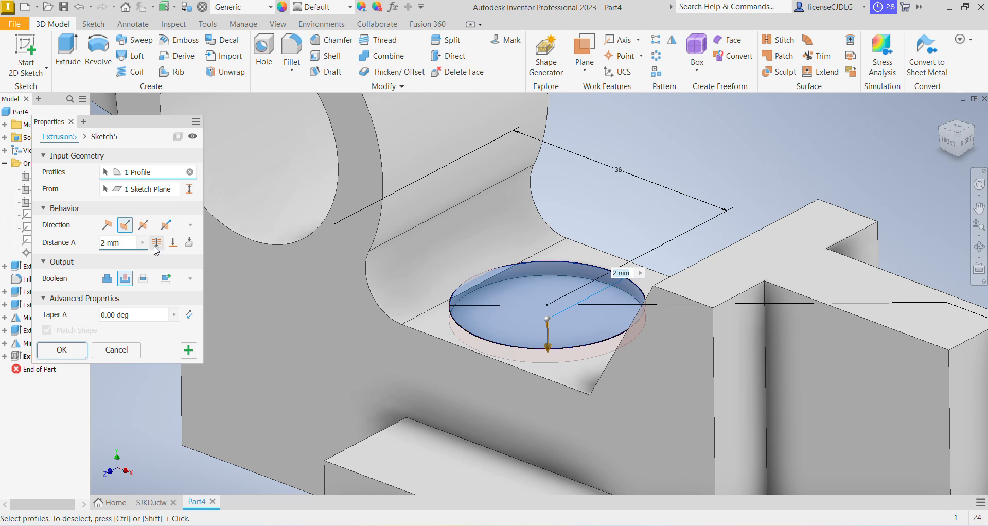
click(173, 226)
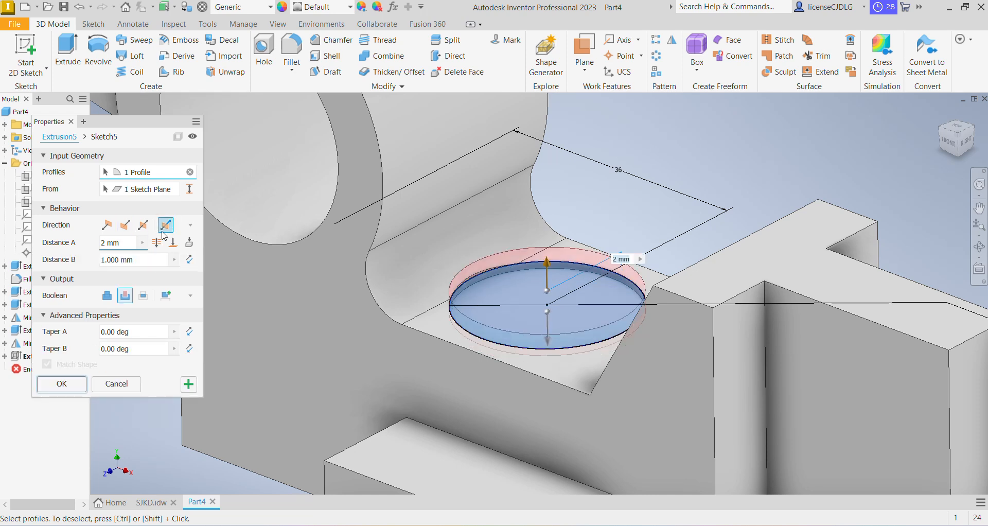
click(56, 380)
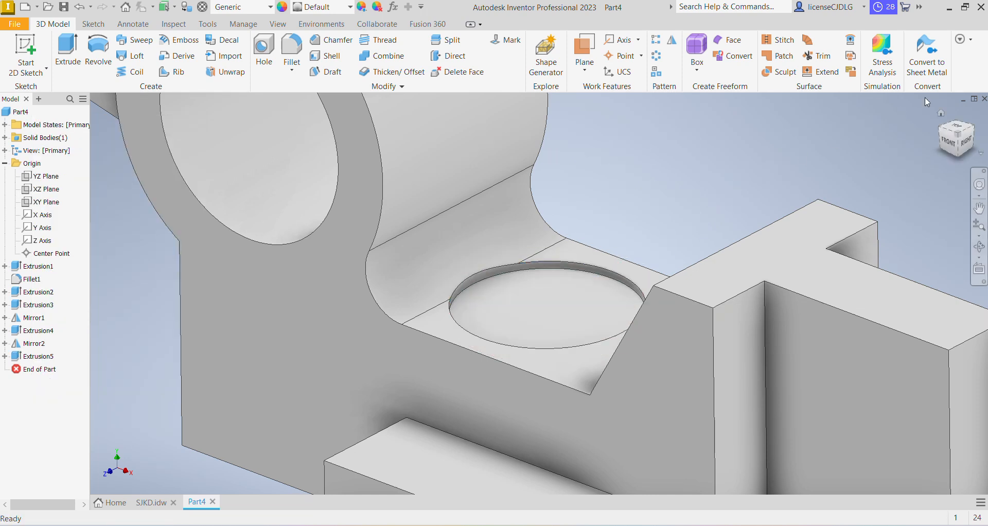
Start a sketch on the counterbore floor, draw a 12 mm circle at its centre, and finish the sketch
click(958, 137)
click(546, 312)
click(623, 305)
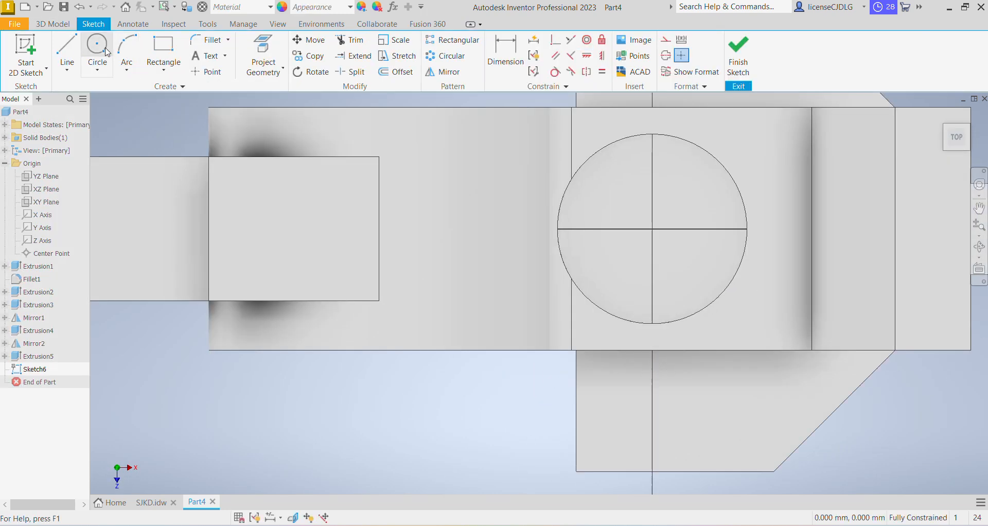
click(105, 51)
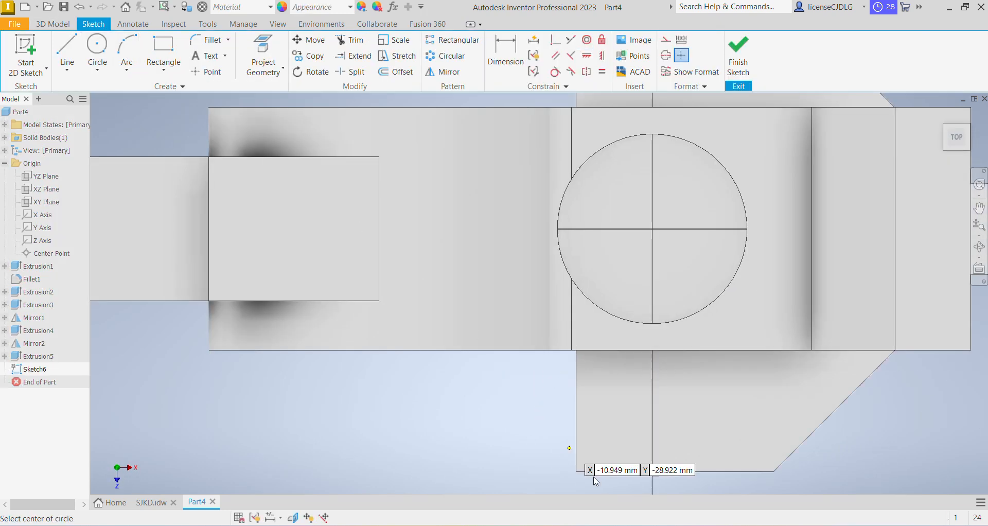
key(alt+Tab)
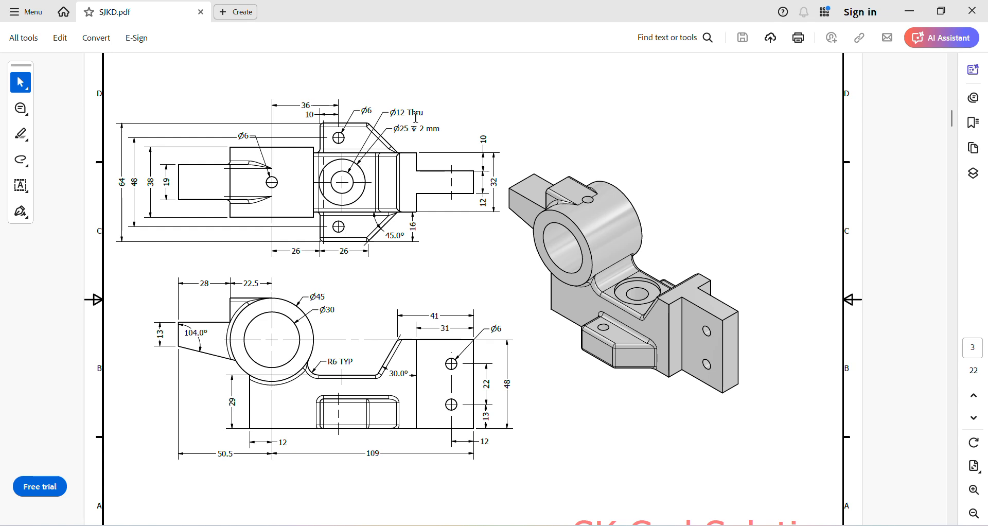
key(alt+Tab)
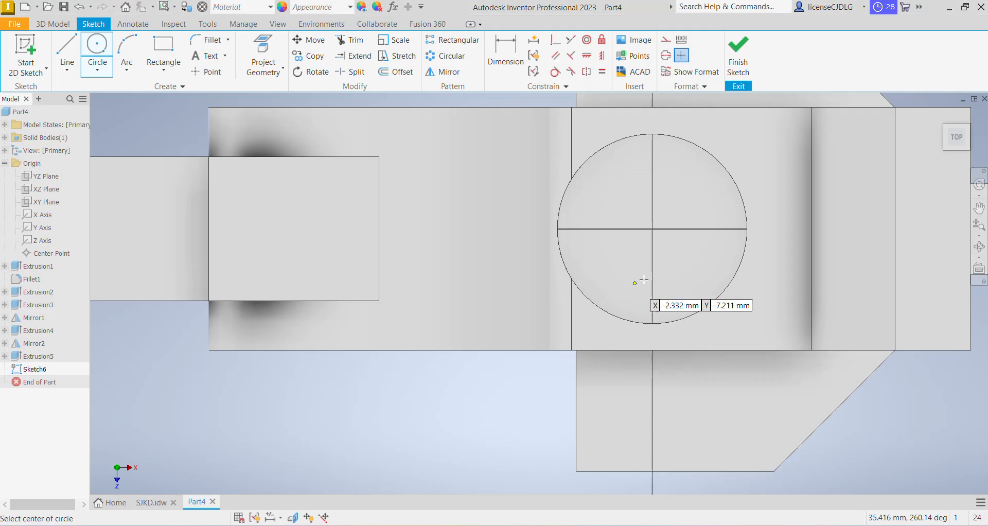
click(652, 229)
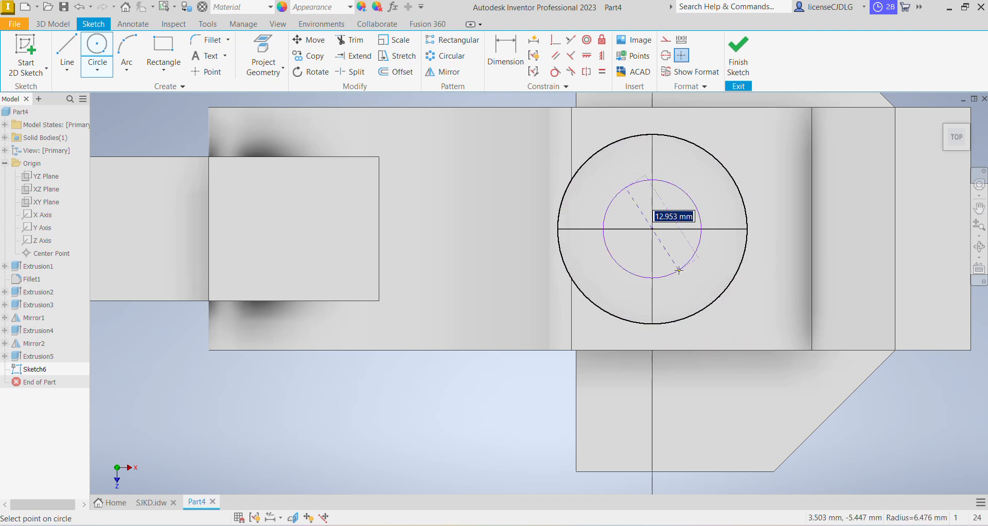
text(12)
key(Return)
click(739, 57)
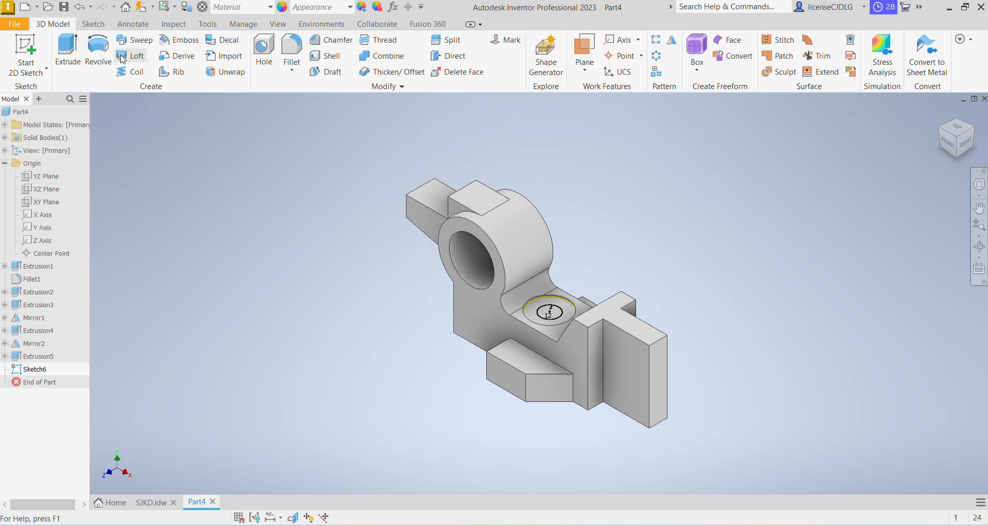
Cut-extrude the 12 mm circle through the whole part
click(67, 52)
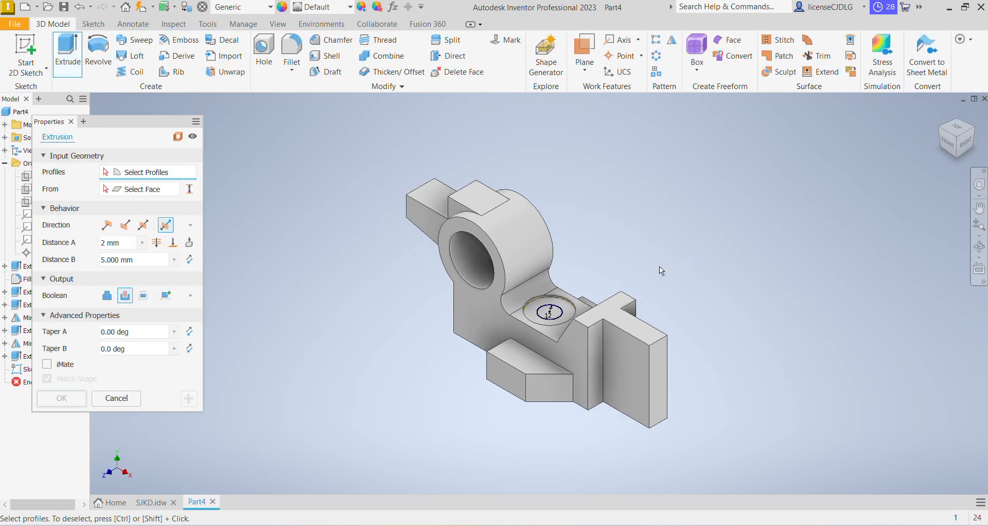
click(560, 319)
click(126, 225)
click(125, 278)
click(157, 243)
click(63, 364)
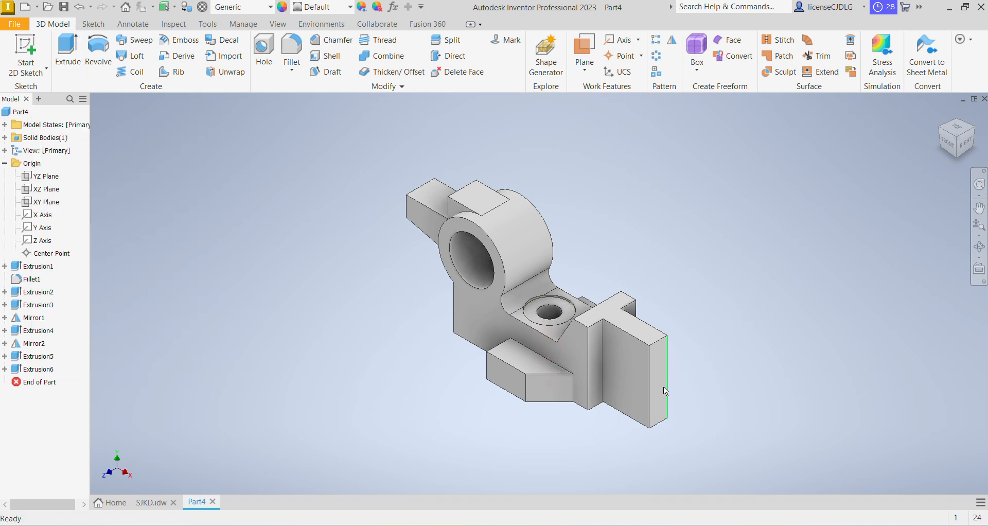
Start a sketch on the lug's outer end face and place the hole centre points, checking the drawing
scroll(644, 348, up, 5)
scroll(623, 355, down, 2)
middle_drag(495, 430, 570, 396)
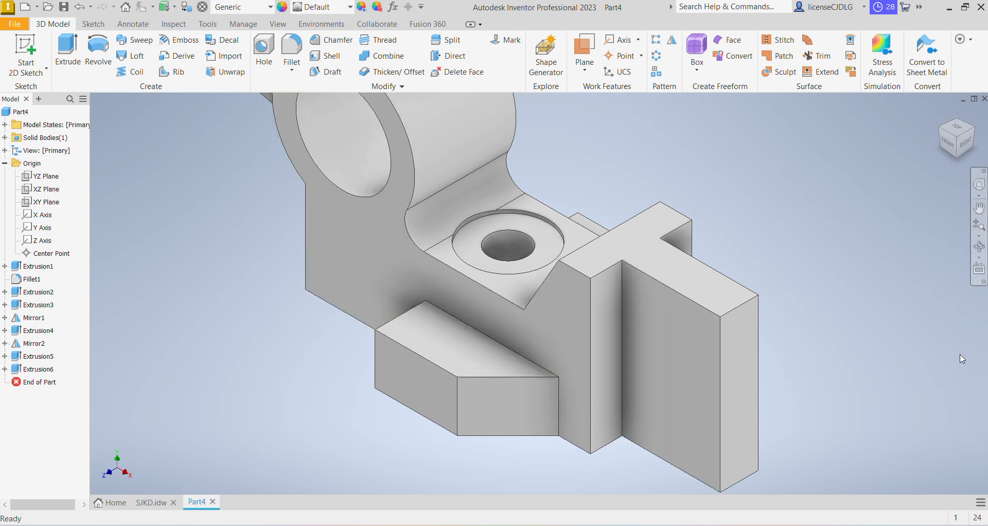
click(706, 357)
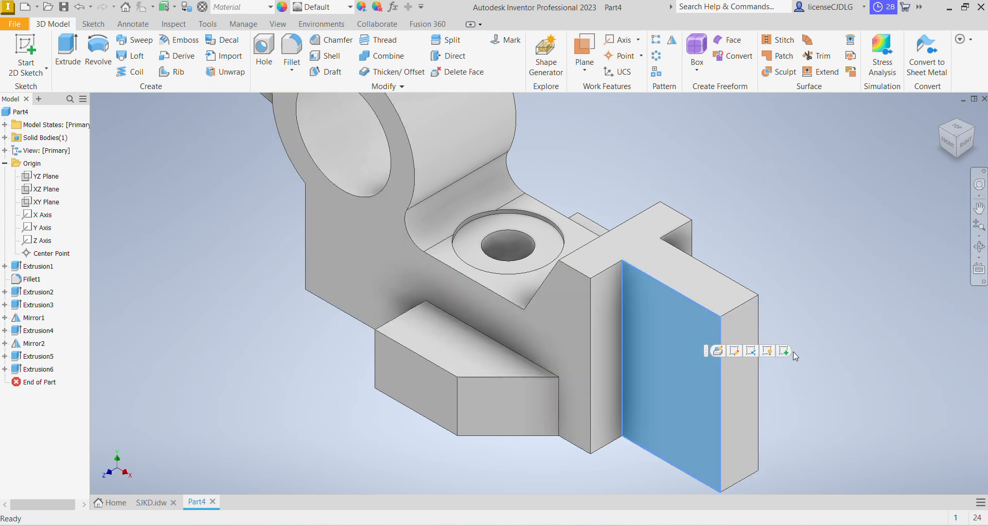
click(689, 366)
key(Page_Up)
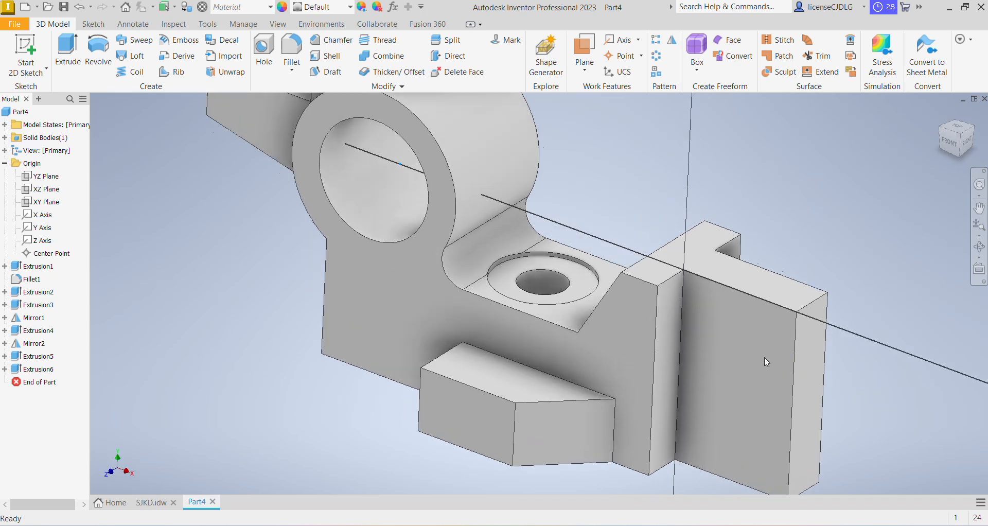
key(s)
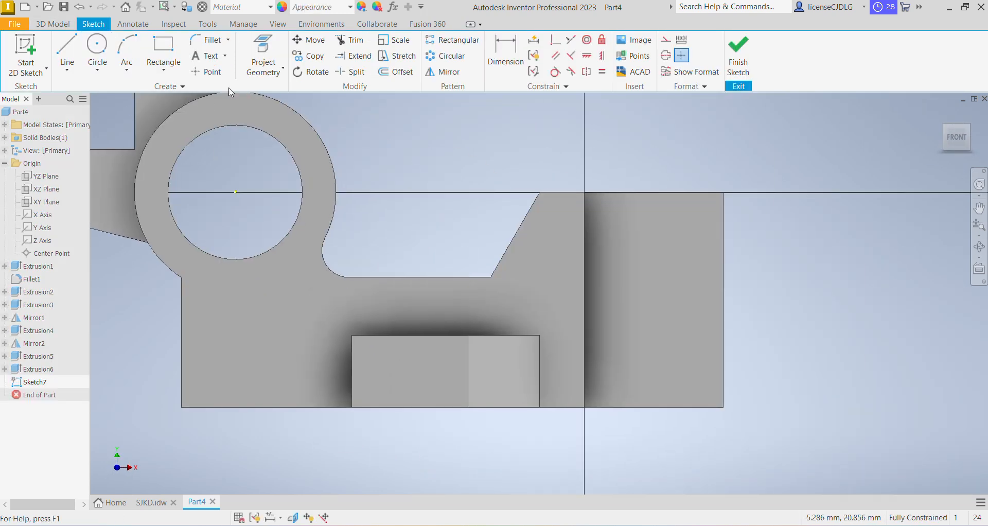
click(206, 72)
click(668, 229)
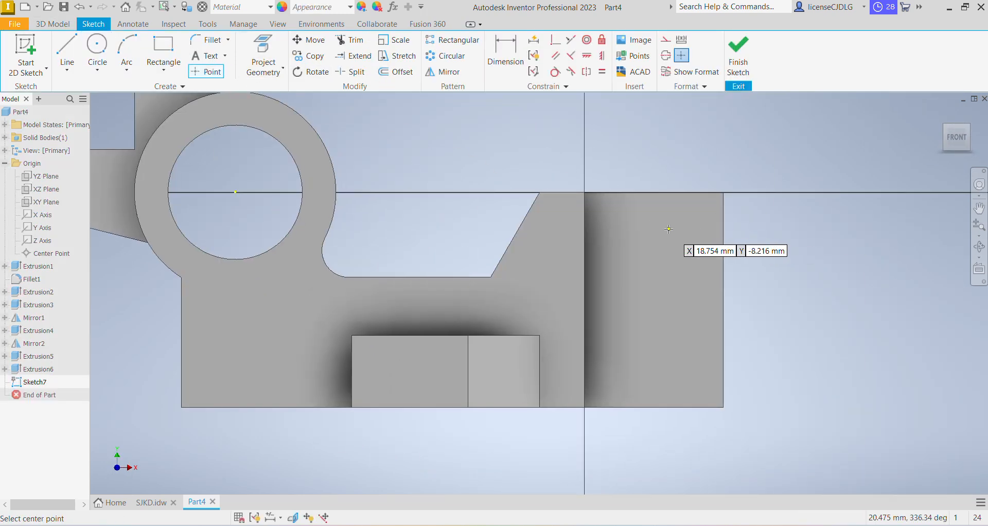
key(alt+Tab)
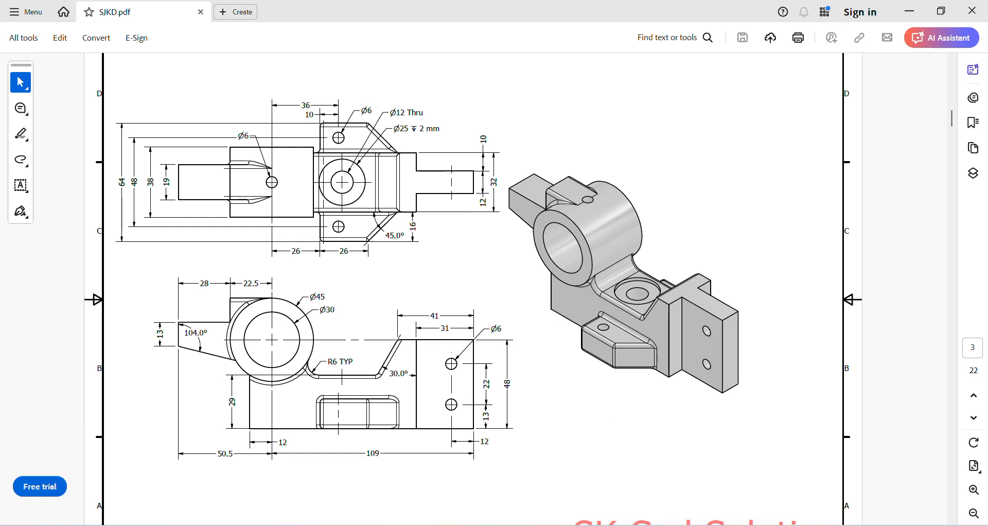
key(alt+Tab)
Dimension the lower point 13 mm above the face's bottom edge
click(498, 53)
click(682, 408)
click(673, 348)
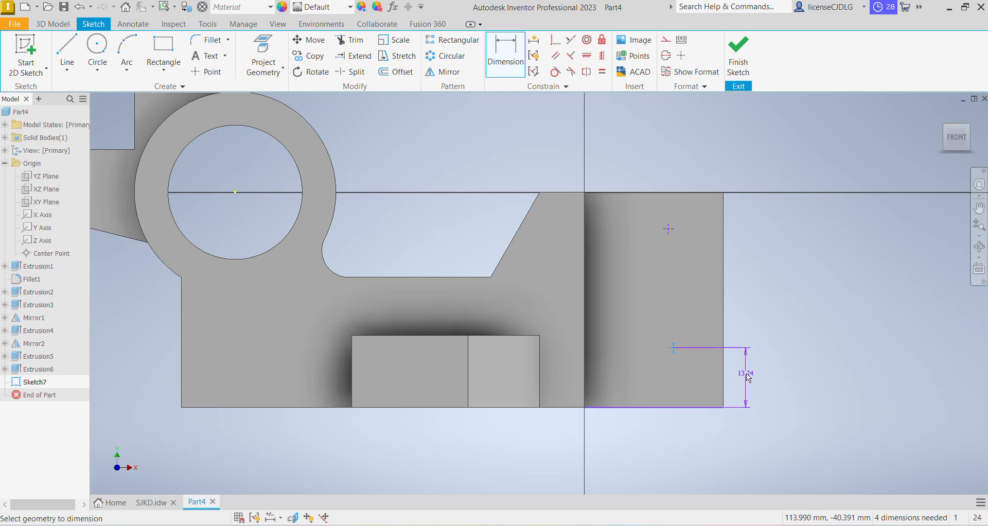
click(750, 375)
text(13)
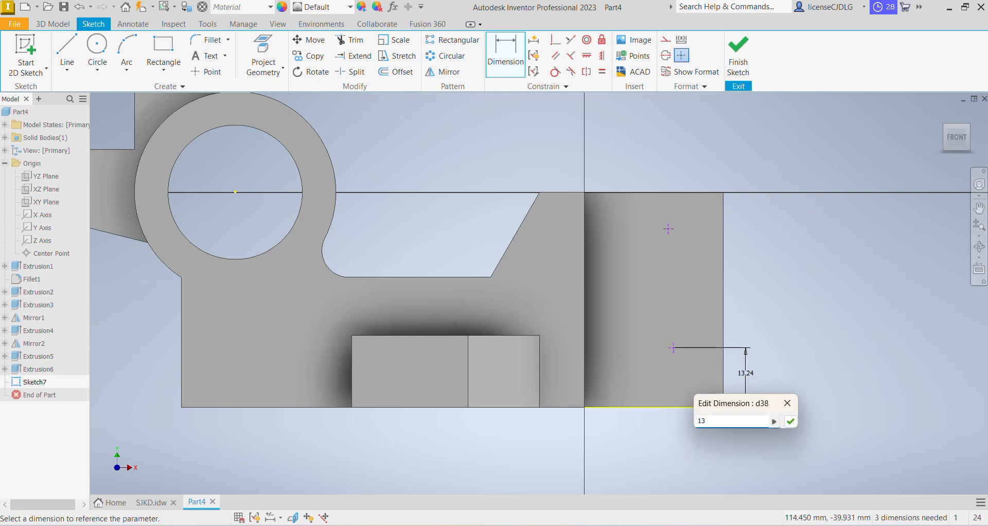
key(Return)
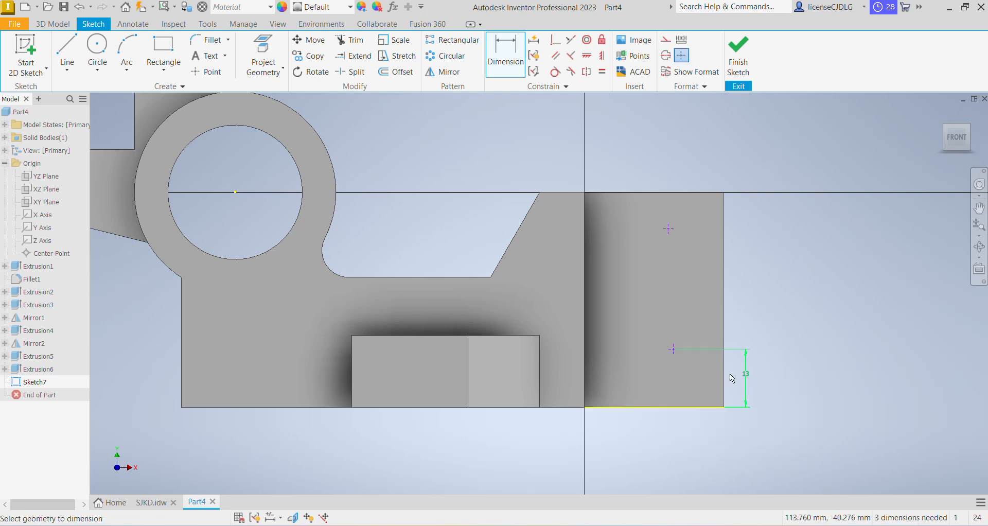
Dimension the two points 22 mm apart and the lower point 12 mm from the face's side edge
click(675, 348)
click(668, 229)
click(762, 306)
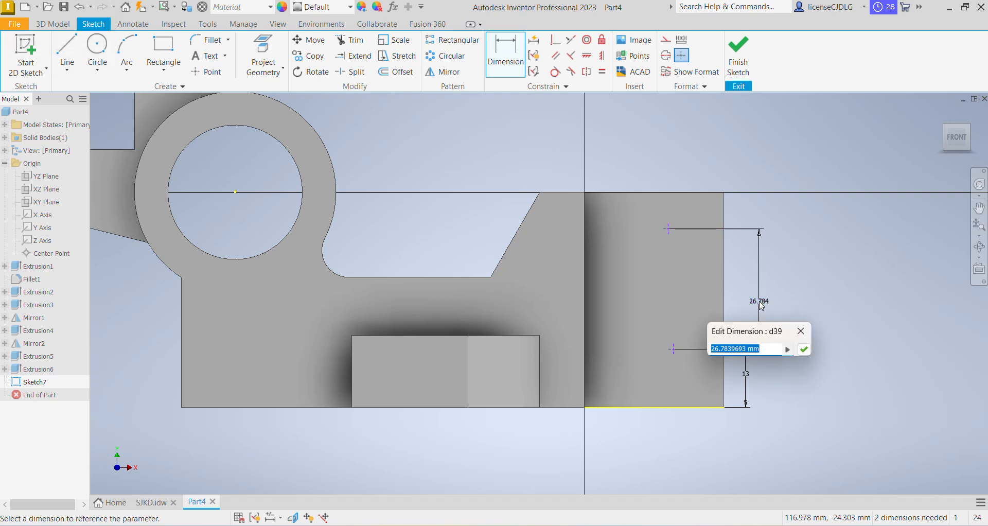
text(22)
key(Return)
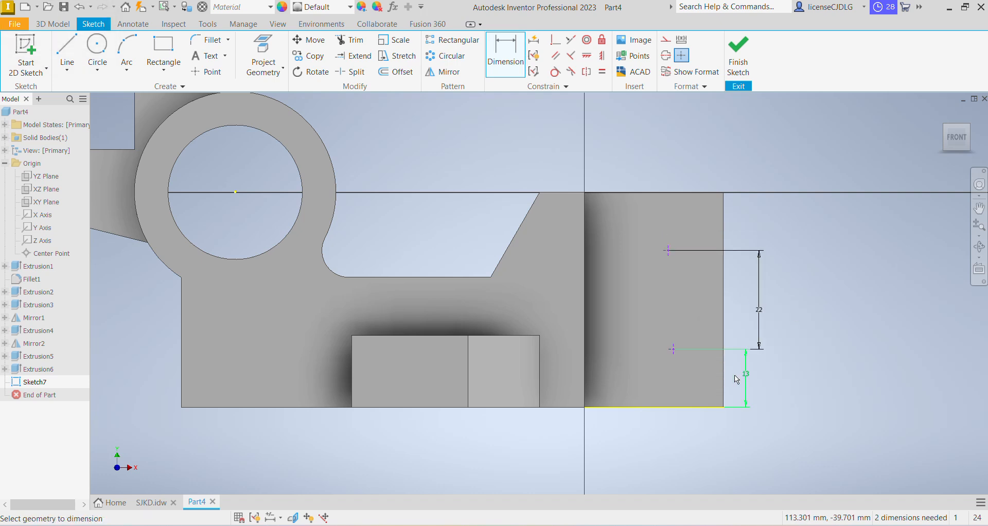
click(726, 391)
click(674, 348)
click(709, 440)
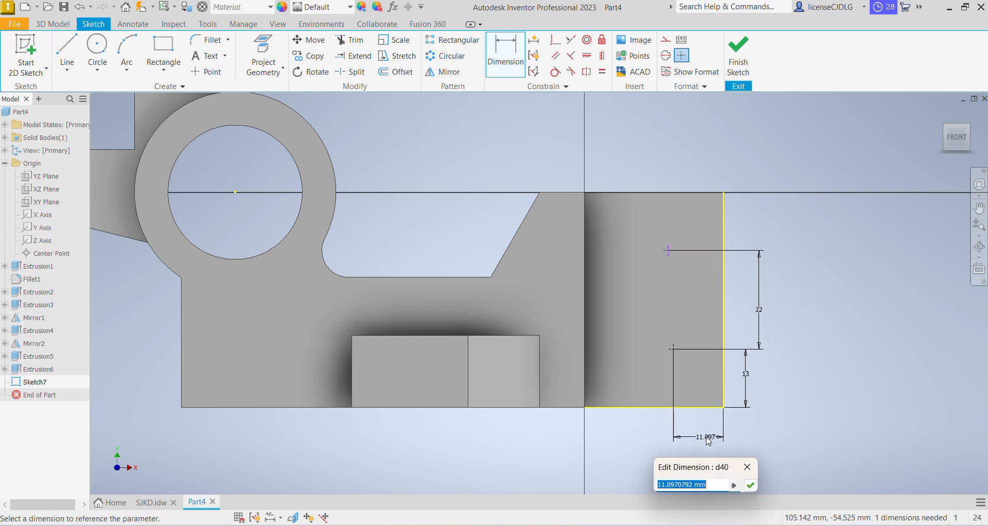
text(12)
key(Return)
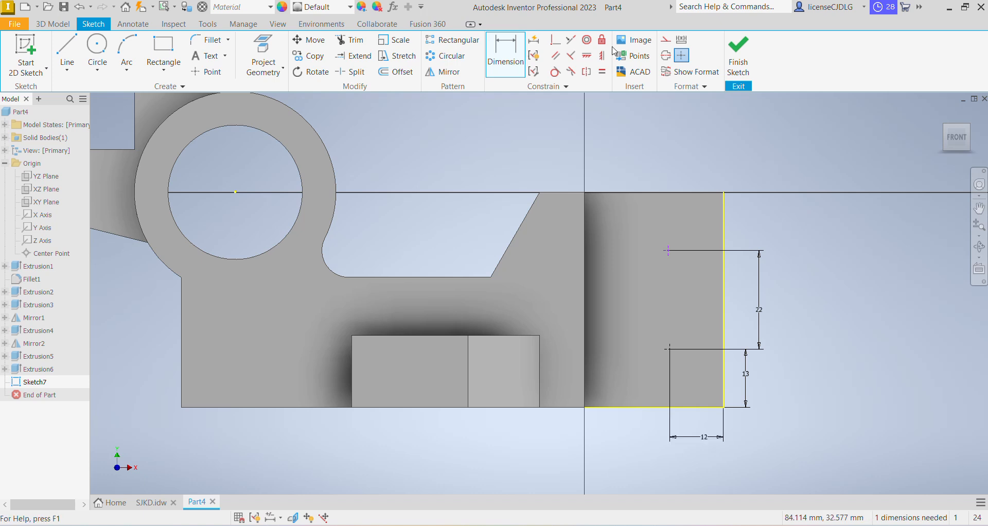
Constrain the two hole centre points to be vertically aligned
click(603, 55)
click(668, 251)
click(670, 349)
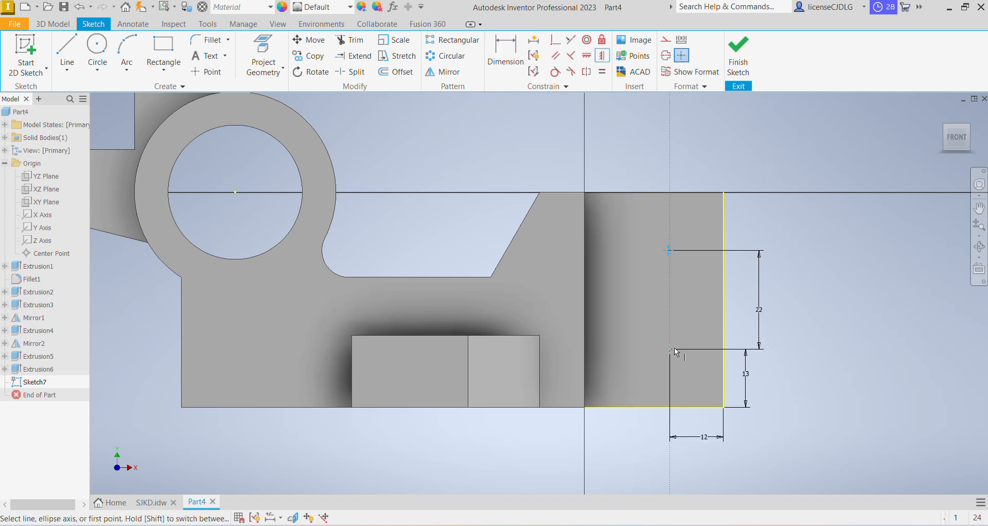
Finish the sketch and create 4 mm holes at both points with the Hole tool
click(739, 56)
click(264, 52)
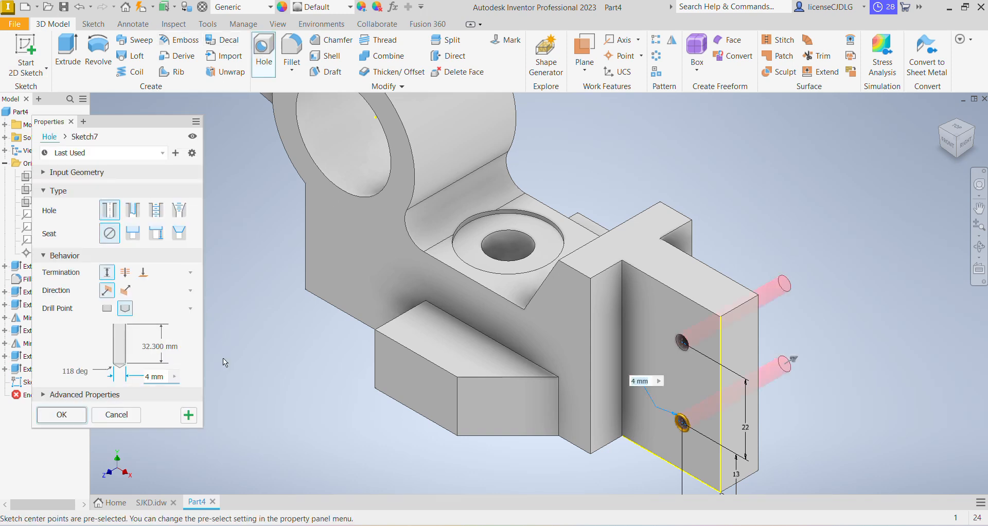
key(Return)
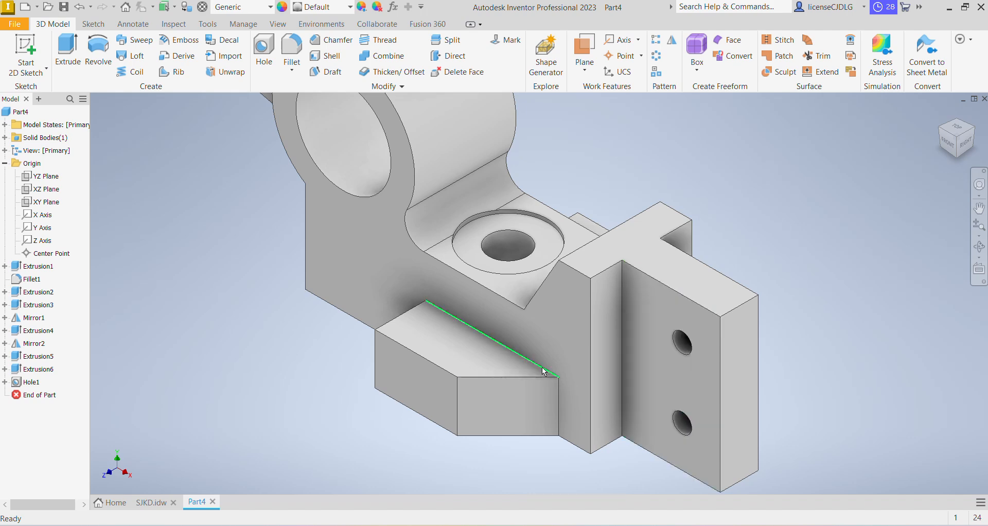
click(520, 355)
key(s)
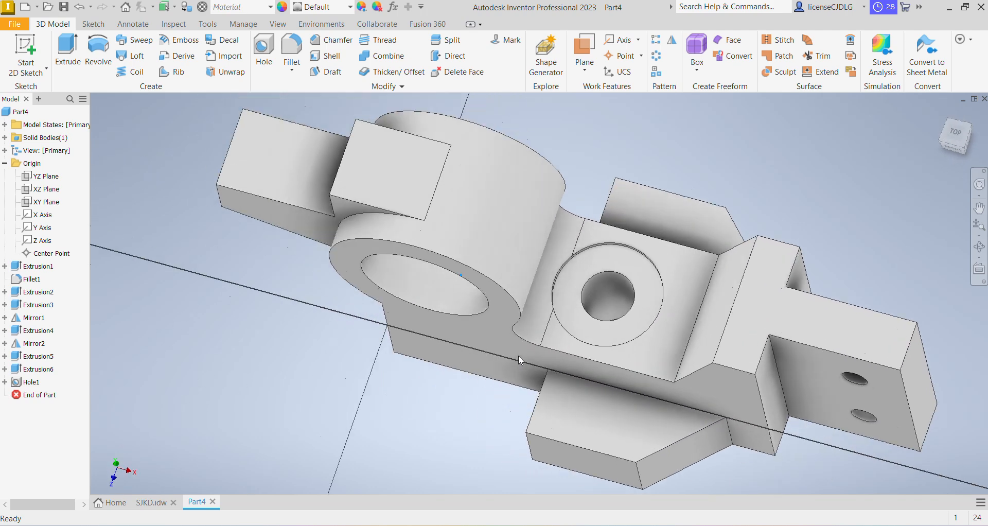
Place two sketch points, one on each of the two angled side blocks
click(206, 72)
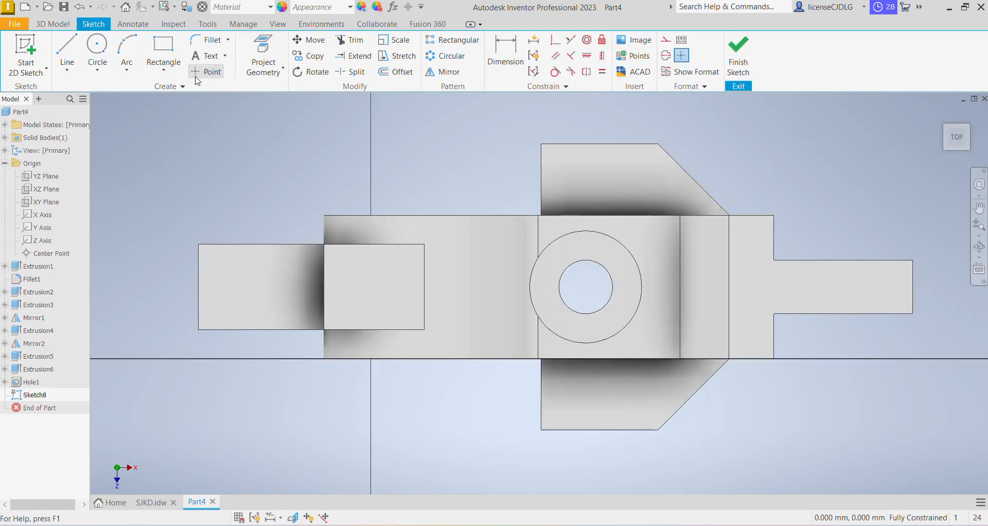
click(585, 399)
click(580, 175)
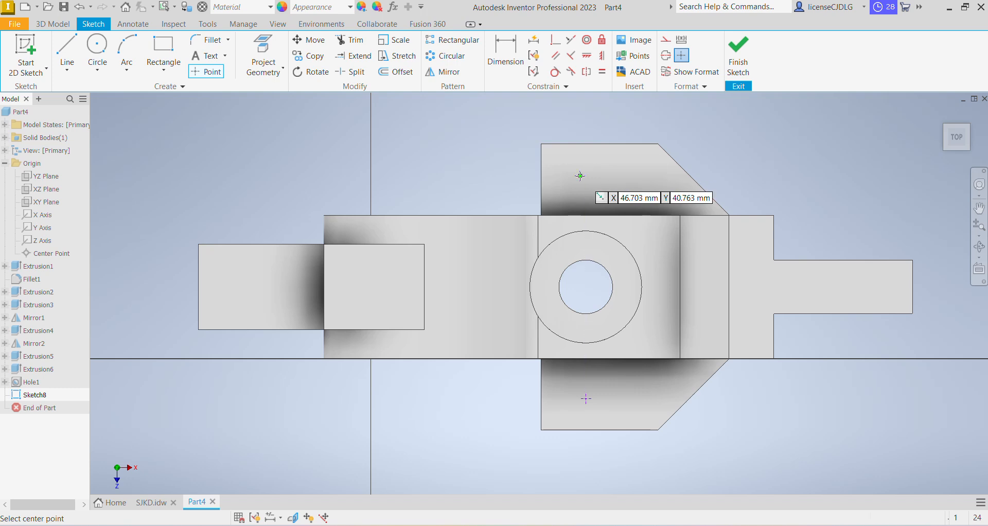
Dimension the two sketch points 48 mm apart vertically
click(505, 62)
click(693, 525)
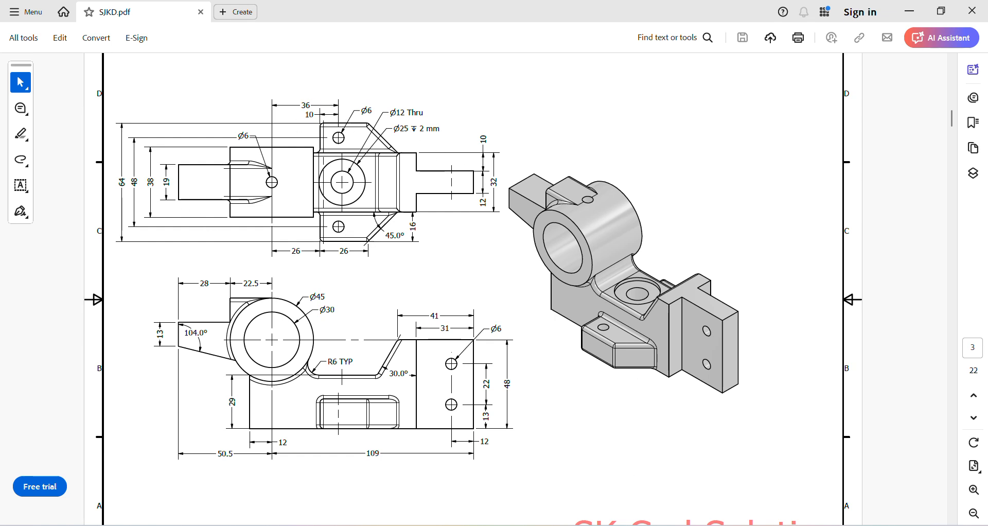
key(alt+Tab)
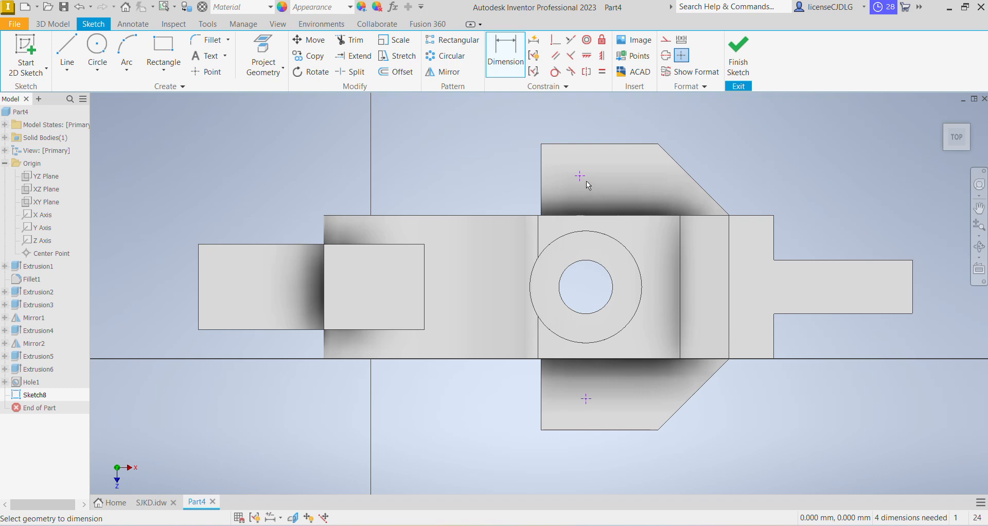
click(587, 399)
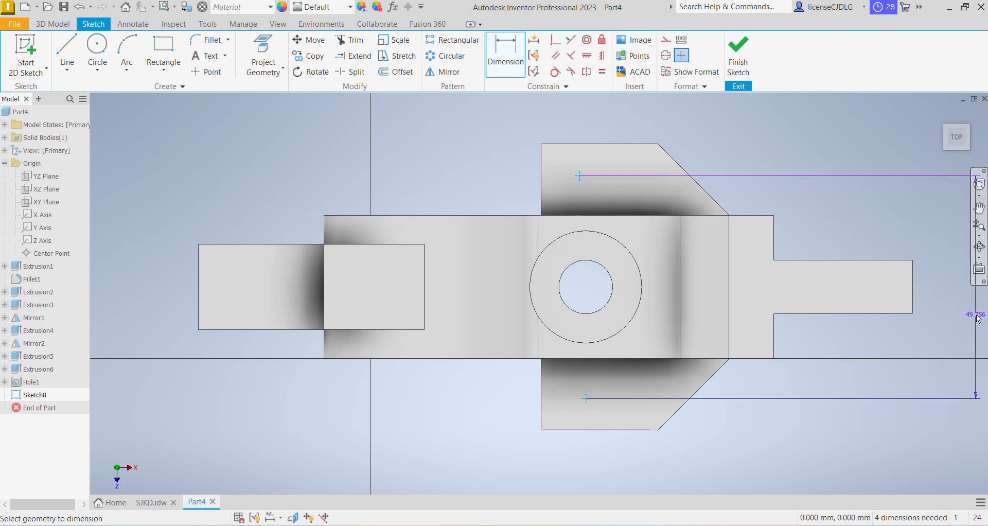
click(945, 300)
text(48)
key(Return)
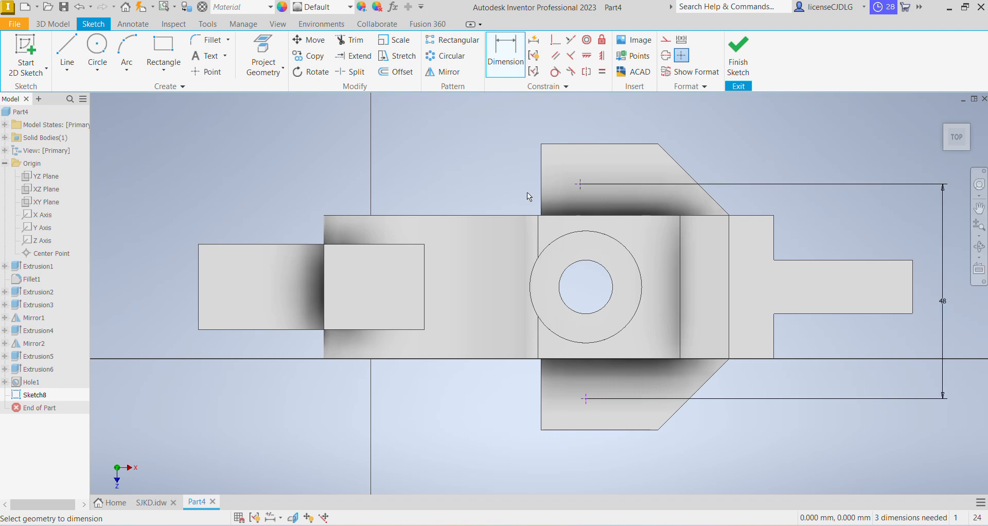
Dimension the upper point 10 mm from the block's left edge
click(540, 206)
click(580, 184)
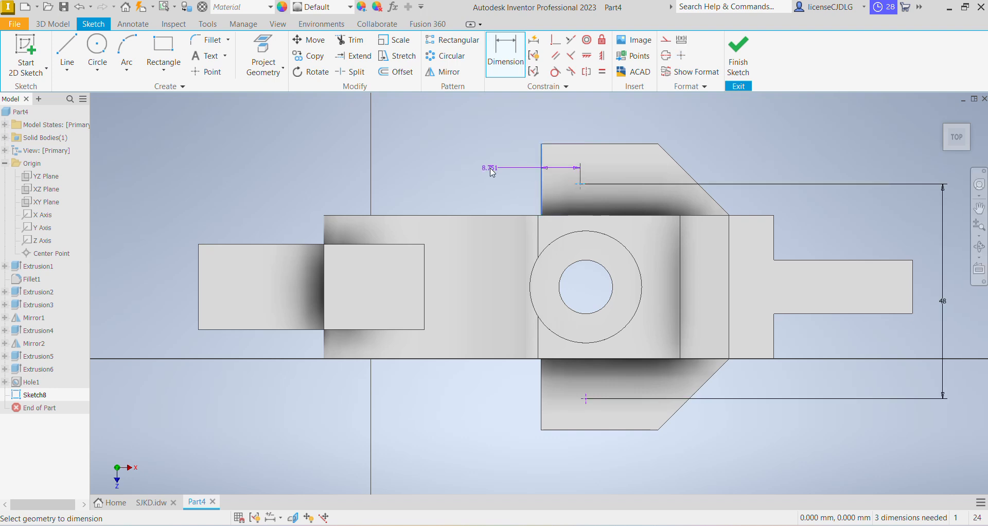
click(492, 172)
text(1)
key(Return)
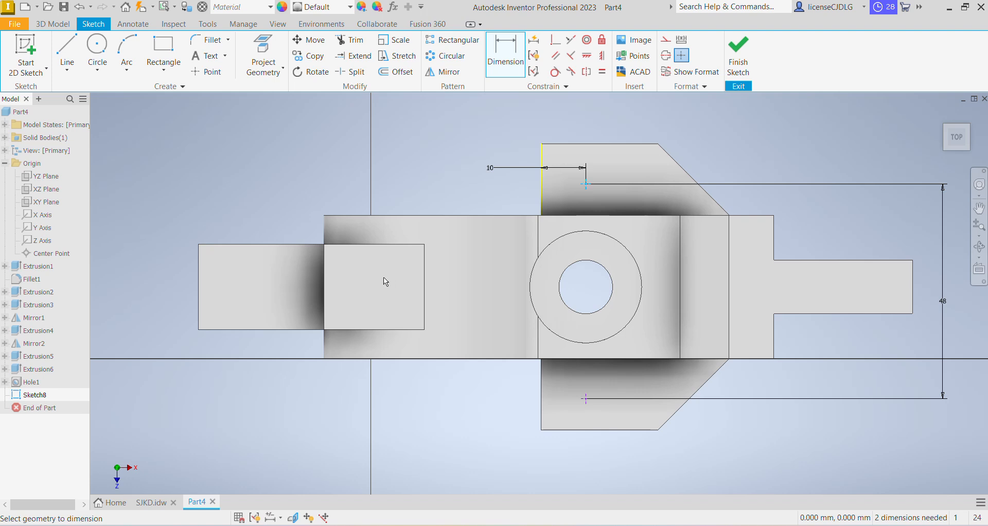
Dimension the upper point 24 mm from the part's horizontal centre line
click(426, 287)
click(935, 251)
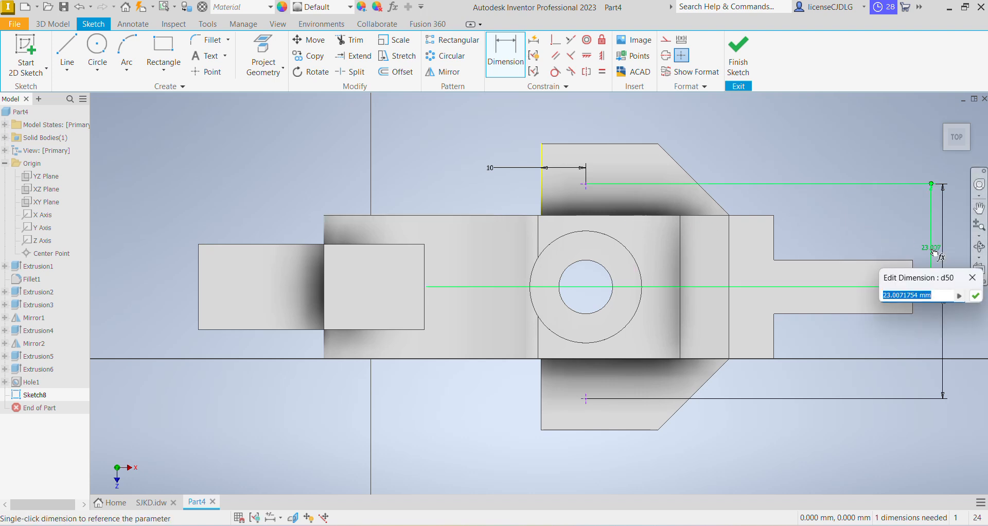
text(24)
key(Return)
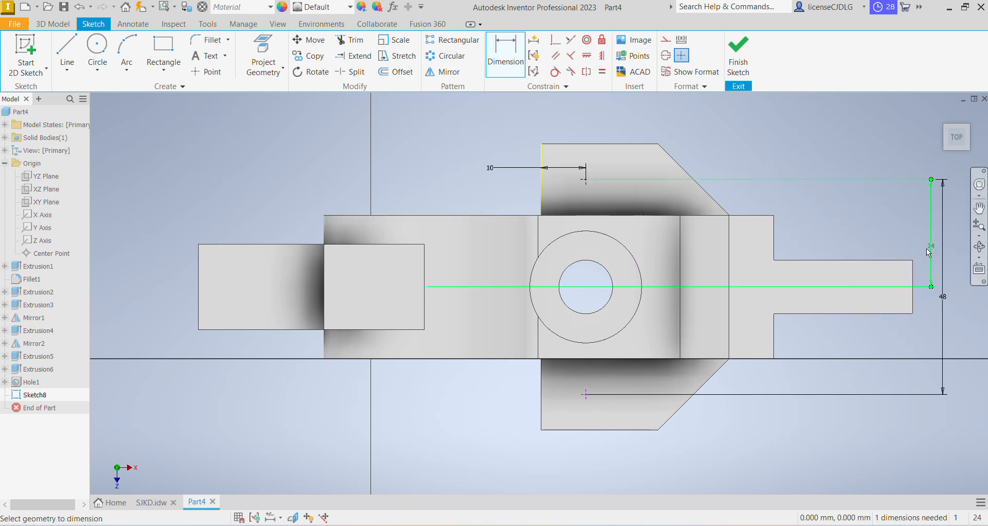
Constrain the two points to be vertically aligned and finish the sketch
click(586, 181)
click(595, 397)
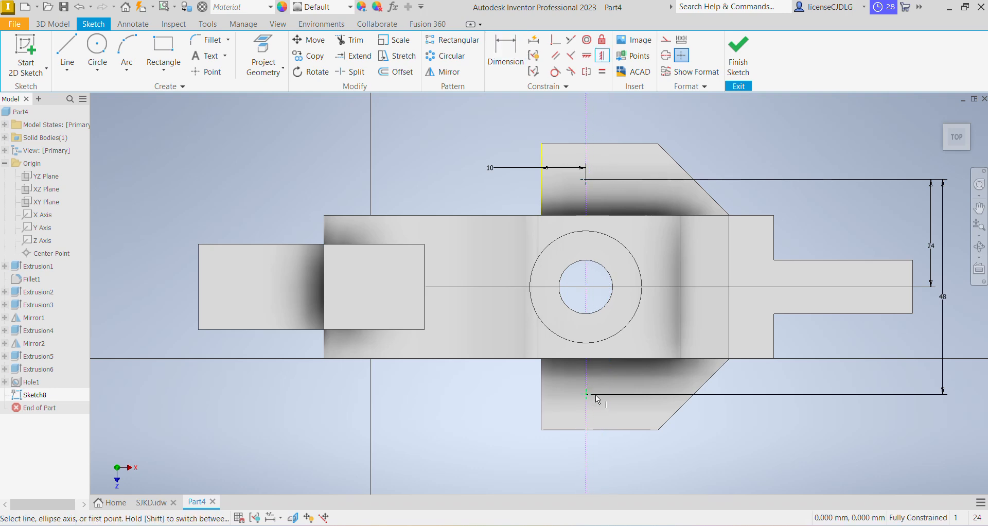
click(739, 62)
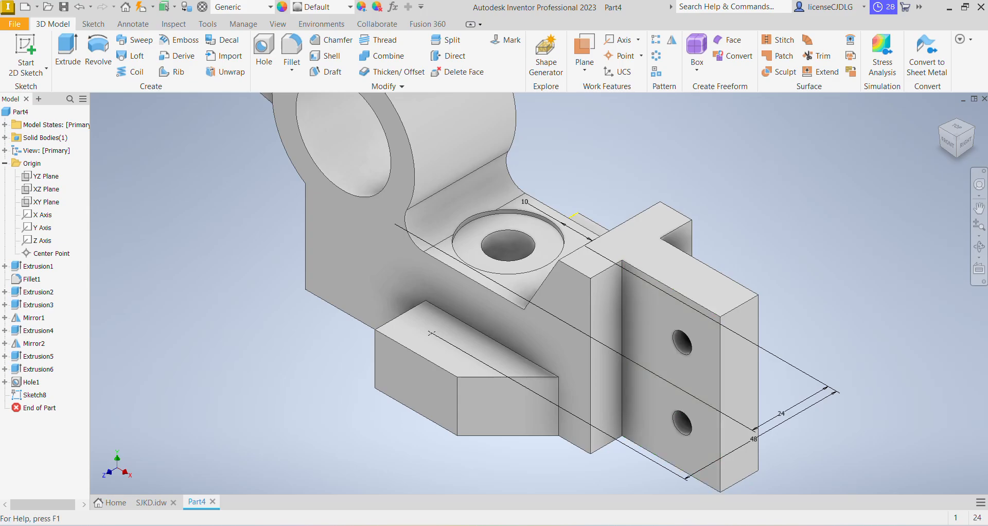
Check the drawing, then create 6 mm holes at both sketch points with the Hole tool
key(alt+Tab)
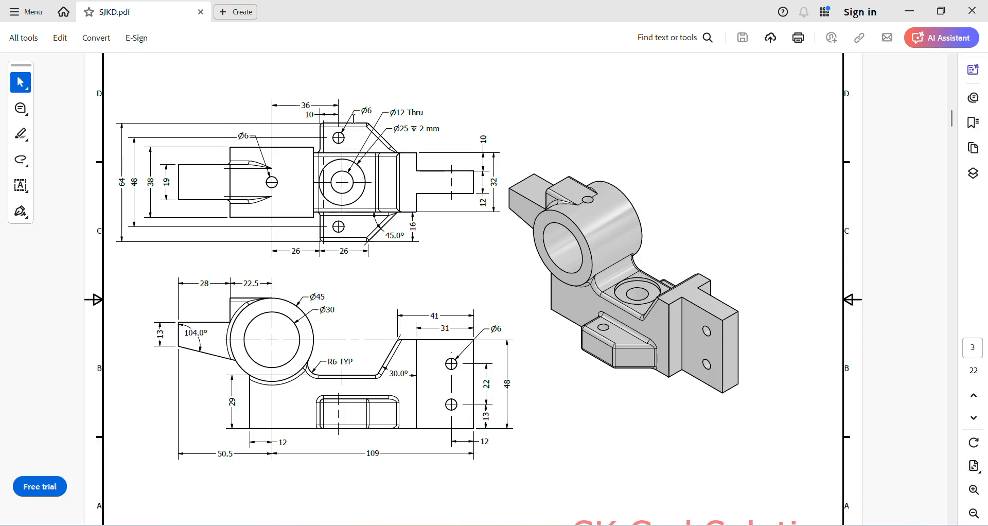
key(alt+Tab)
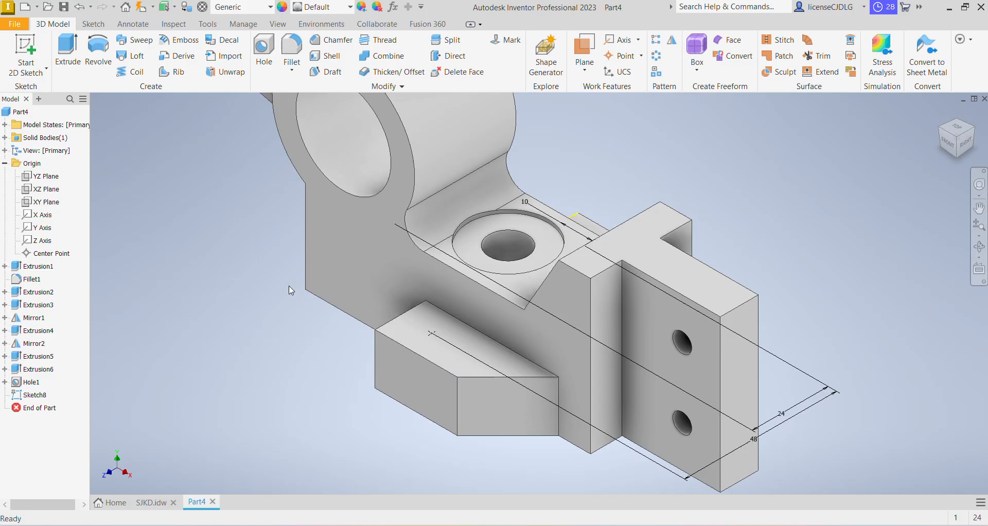
click(264, 49)
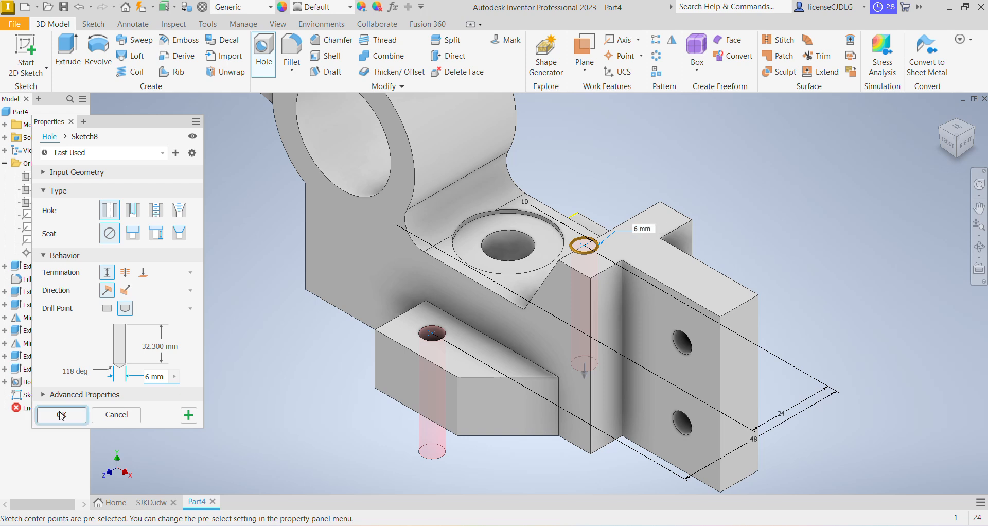
click(60, 413)
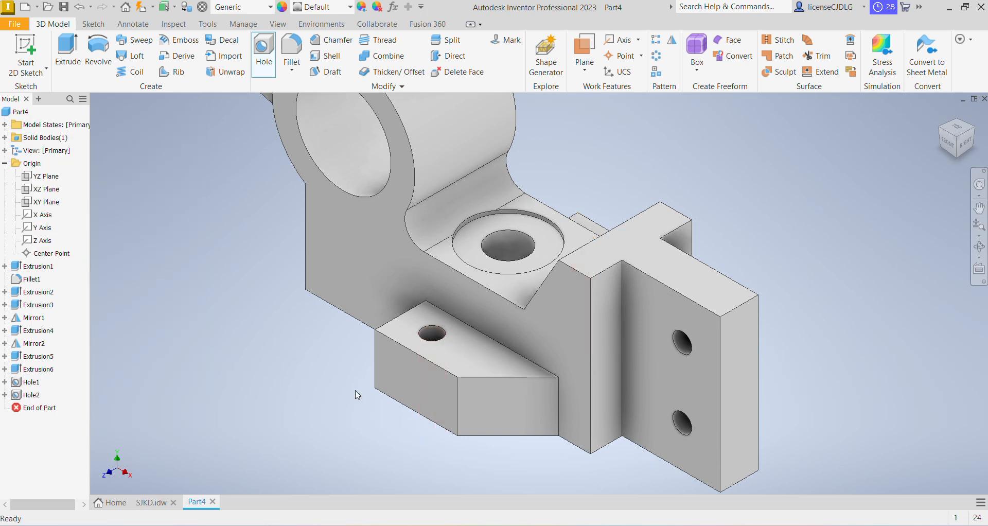
Sketch a 6 mm circle on the top face of the small block above the cylinder and finish the sketch
click(961, 143)
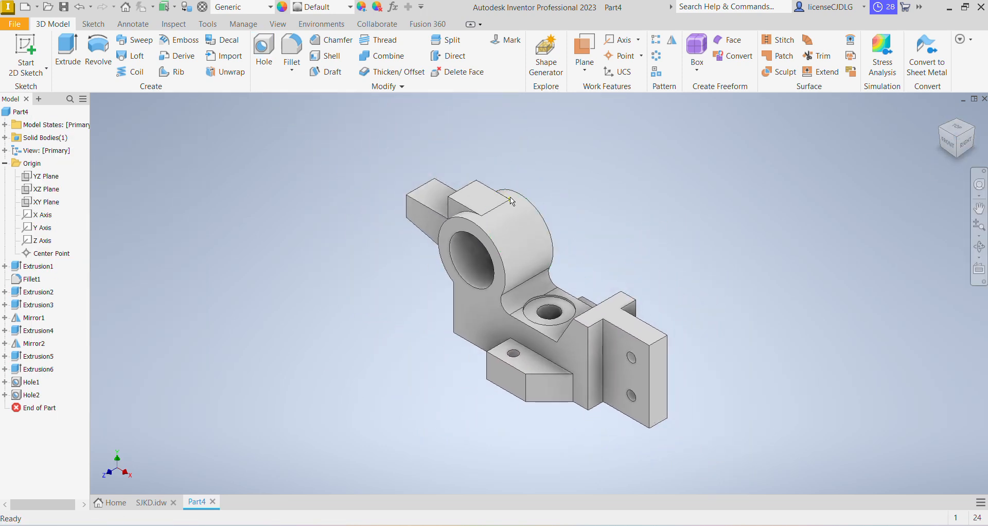
click(494, 202)
key(Page_Up)
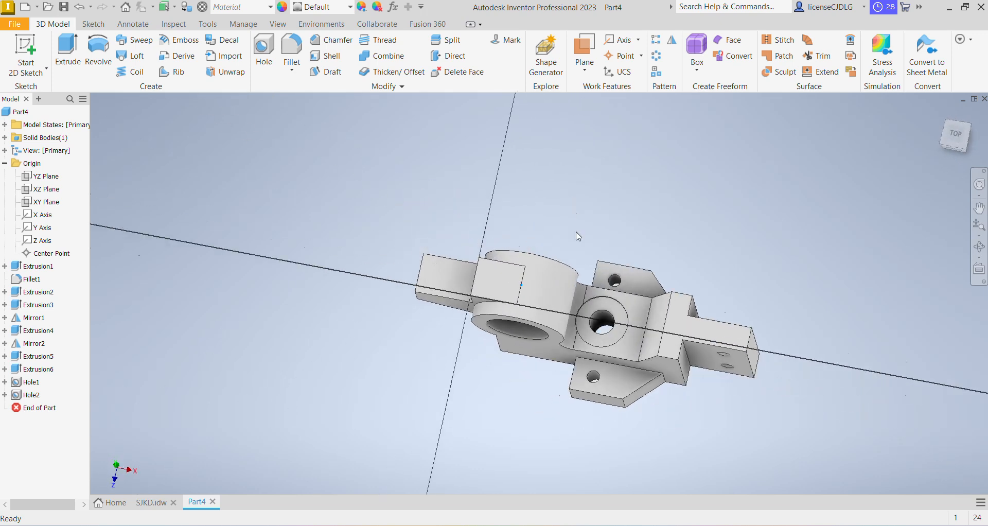
key(s)
key(c)
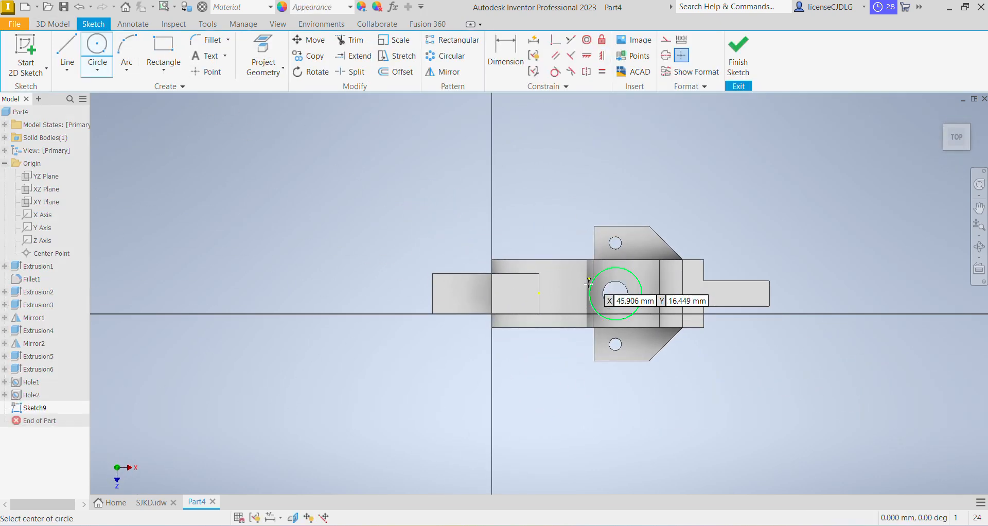
click(539, 293)
text(6)
key(Return)
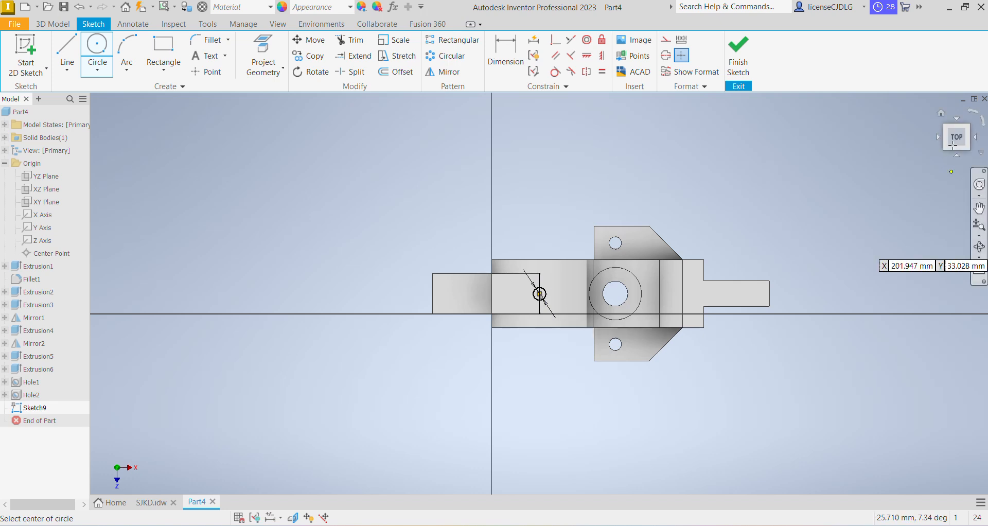
click(739, 62)
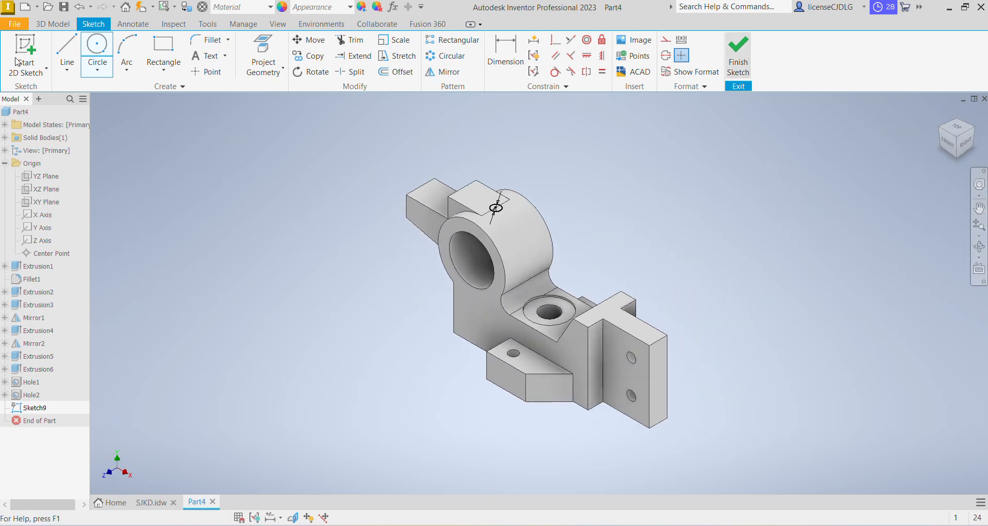
Extrude the 6 mm circle downward as a cut into the block
key(e)
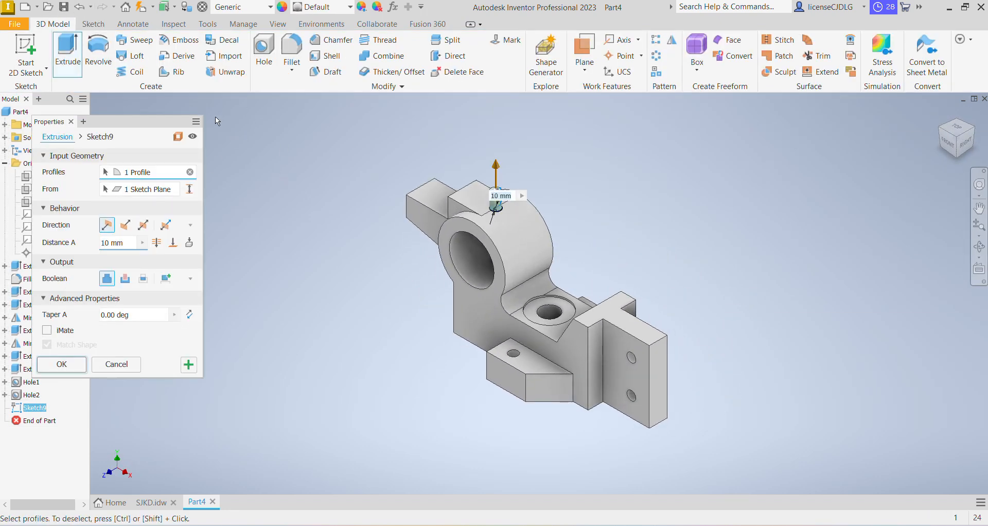
click(125, 224)
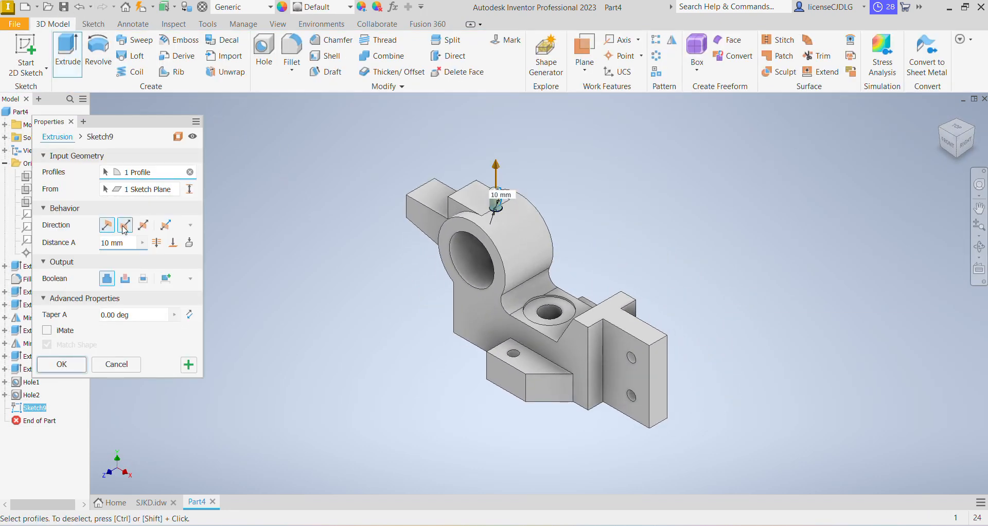
click(189, 245)
click(62, 381)
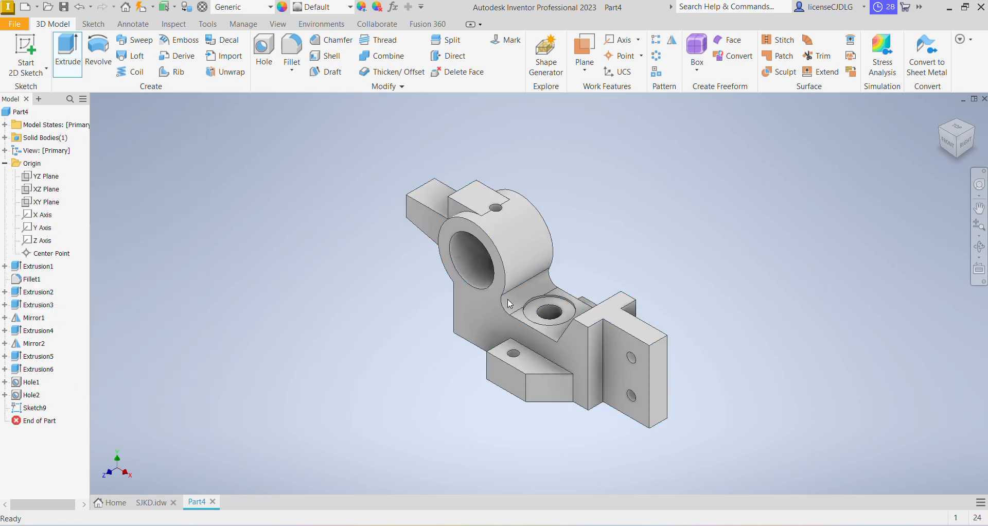
Check the drawing, then start a 2 mm fillet and select the edges of the lower angled block
click(711, 471)
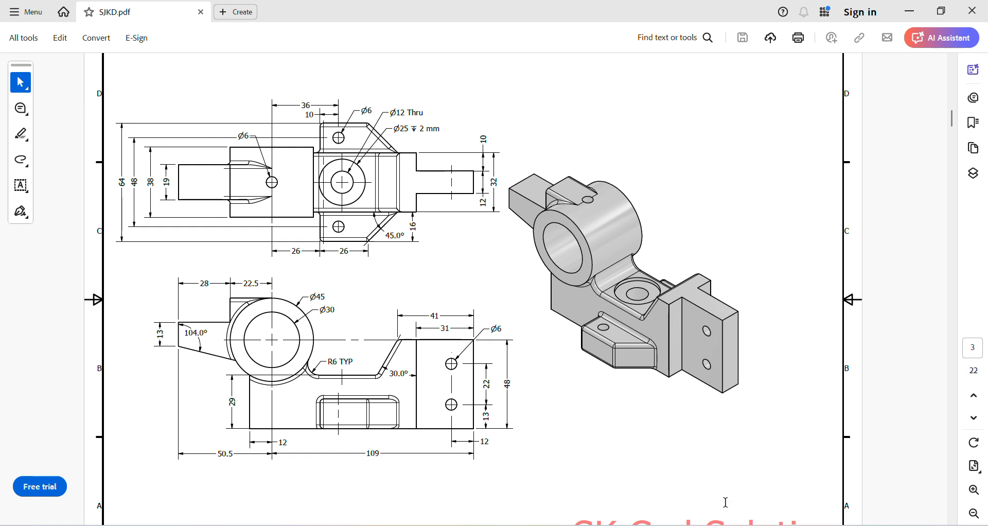
click(681, 478)
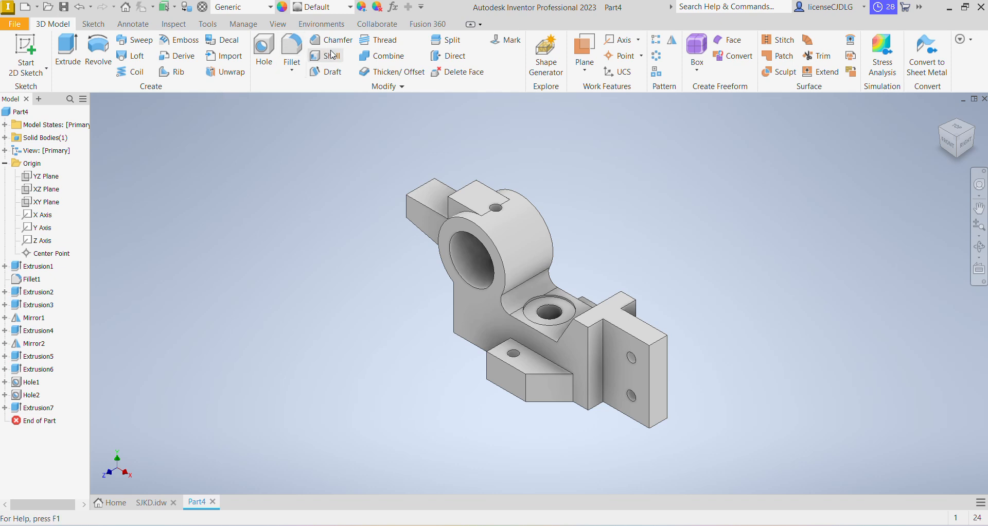
click(294, 49)
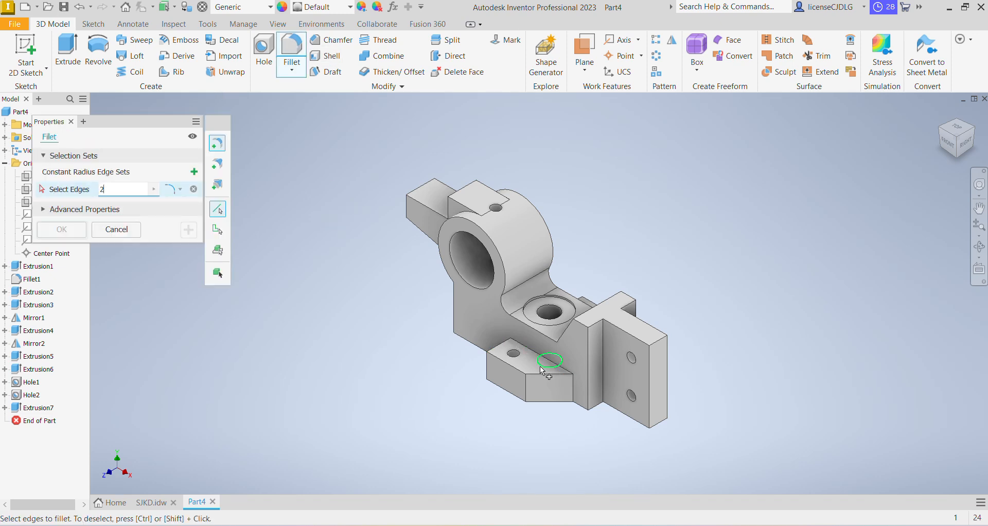
scroll(530, 365, up, 5)
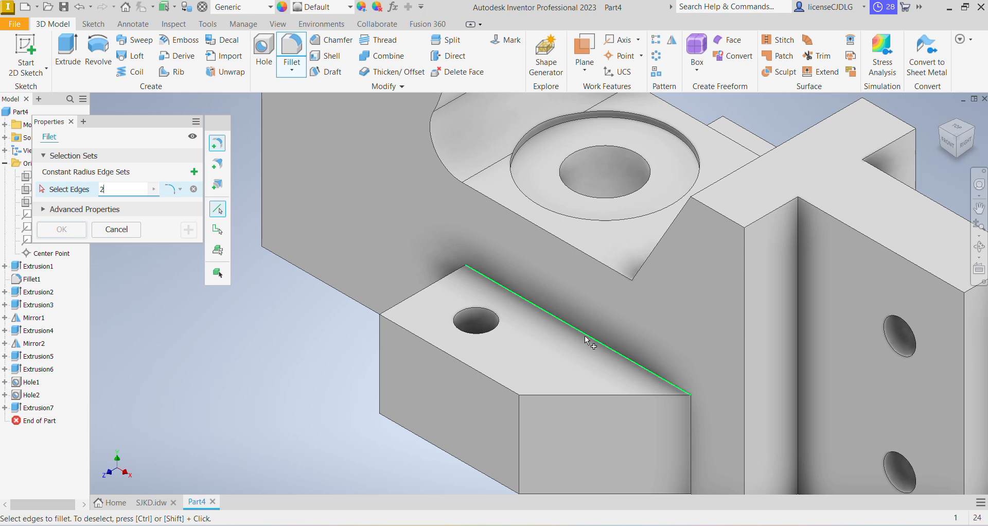
click(416, 302)
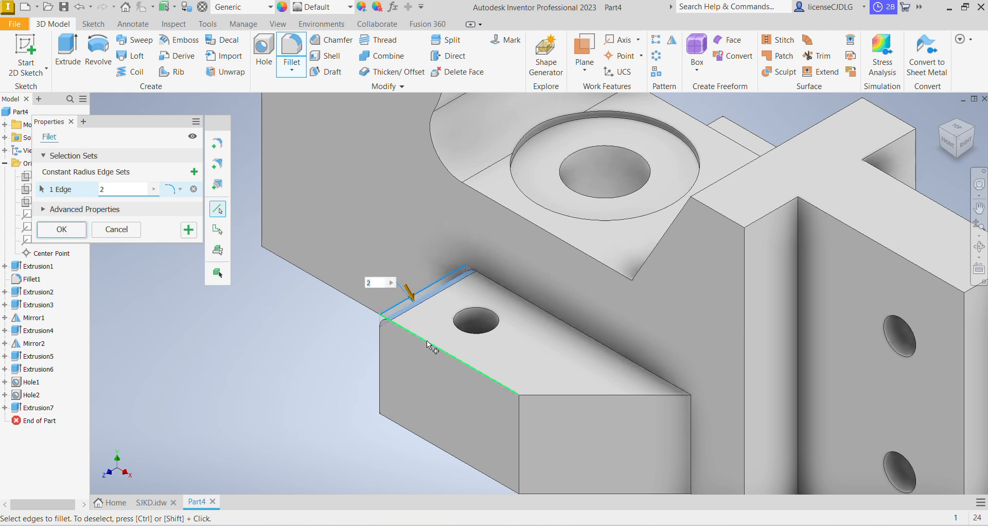
click(423, 340)
click(592, 339)
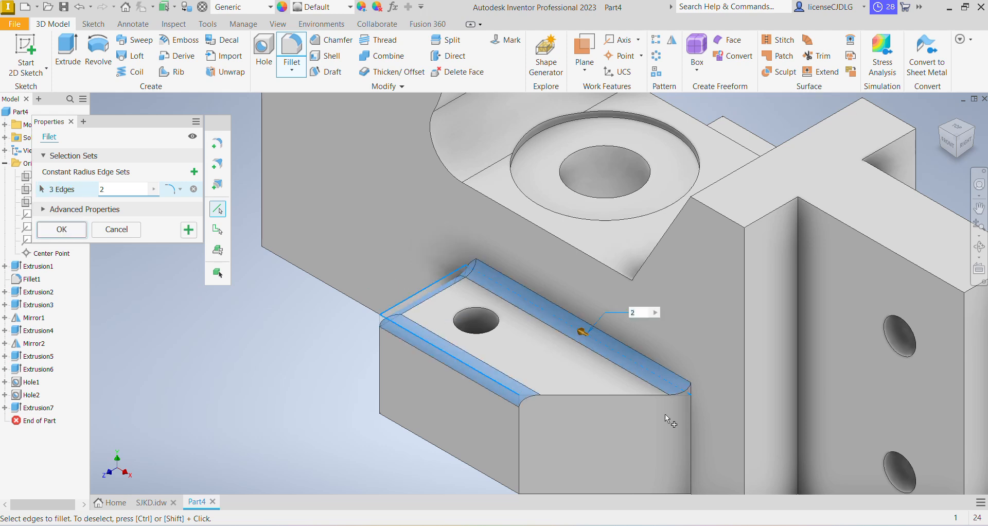
click(603, 393)
click(520, 446)
click(381, 380)
Add the edges of the lower angled block on the opposite side and of the notches to the 2 mm fillet selection
scroll(629, 357, down, 4)
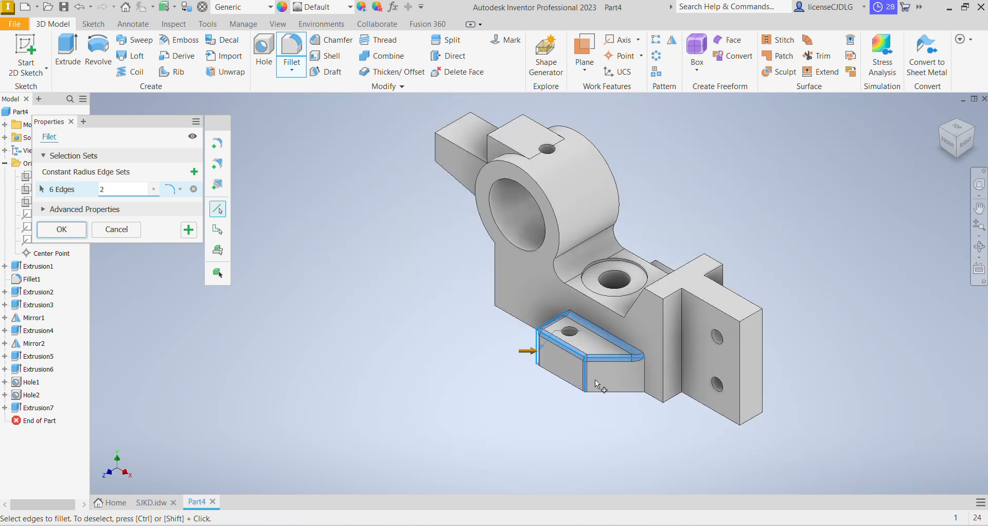
shift+middle_drag(595, 379, 616, 256)
click(619, 243)
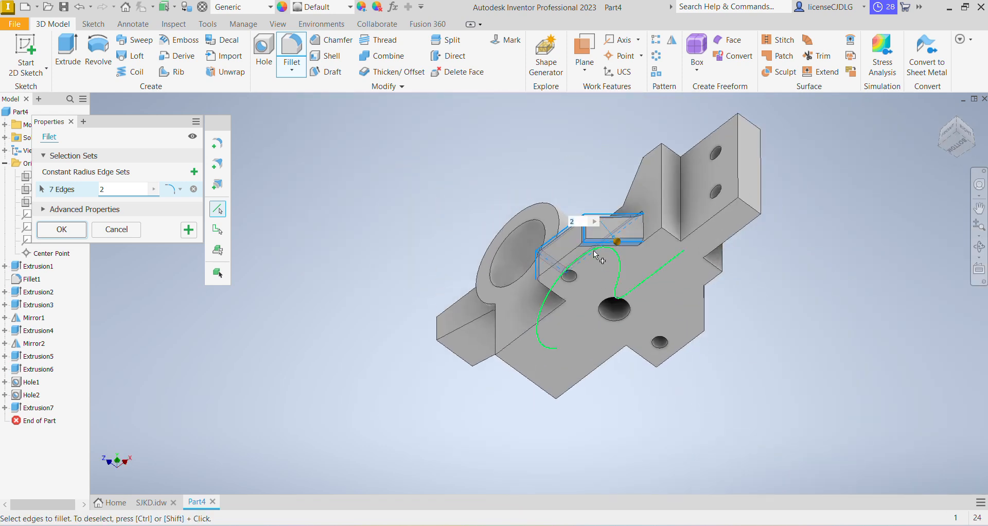
click(568, 252)
click(642, 226)
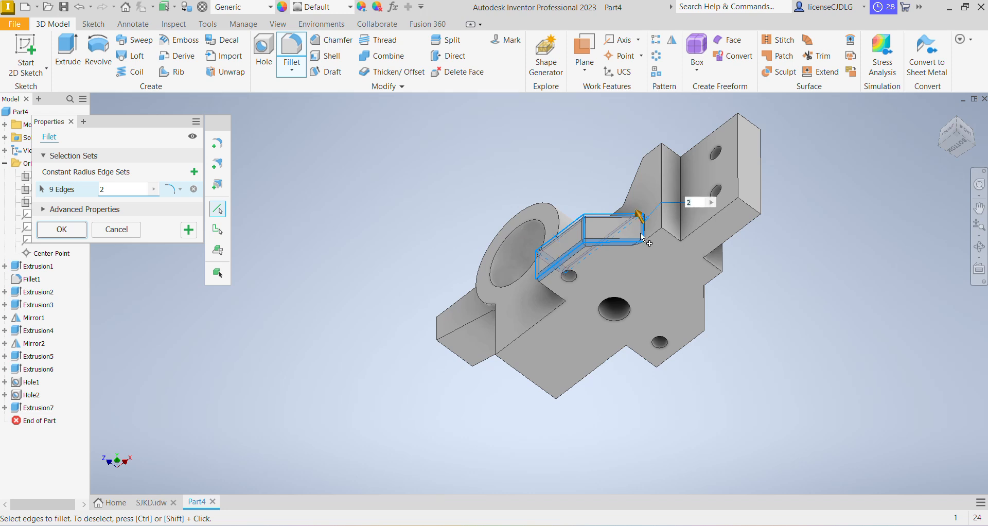
shift+middle_drag(647, 256, 489, 352)
click(632, 328)
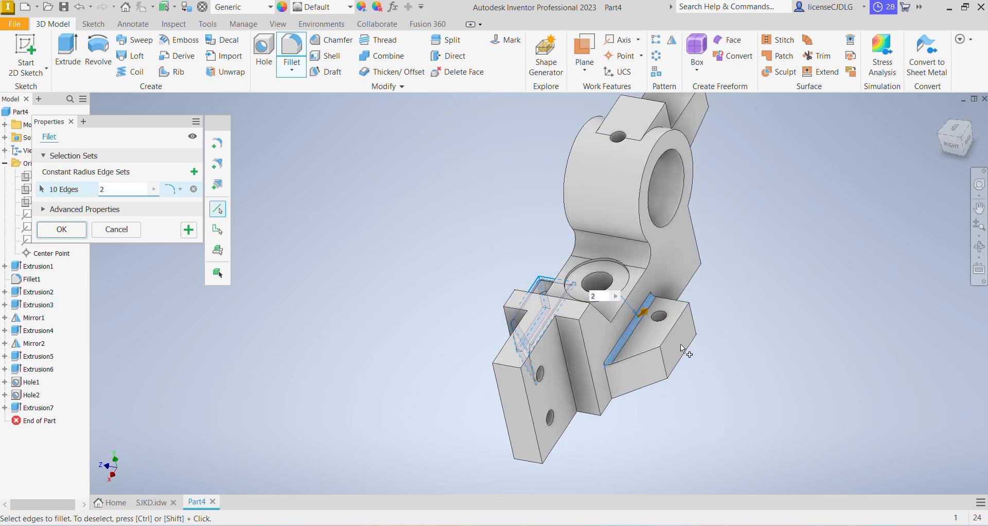
click(671, 333)
click(650, 349)
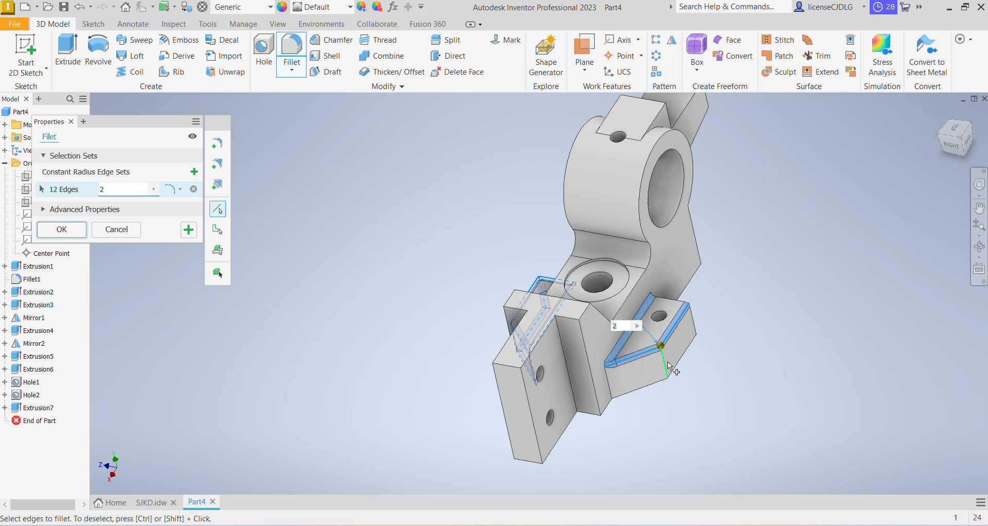
click(668, 363)
click(668, 387)
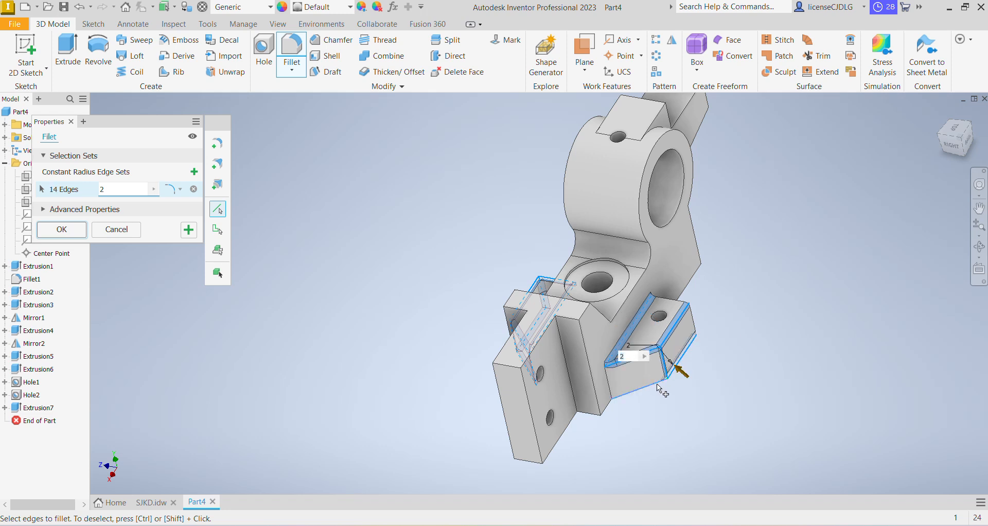
shift+middle_drag(750, 387, 629, 362)
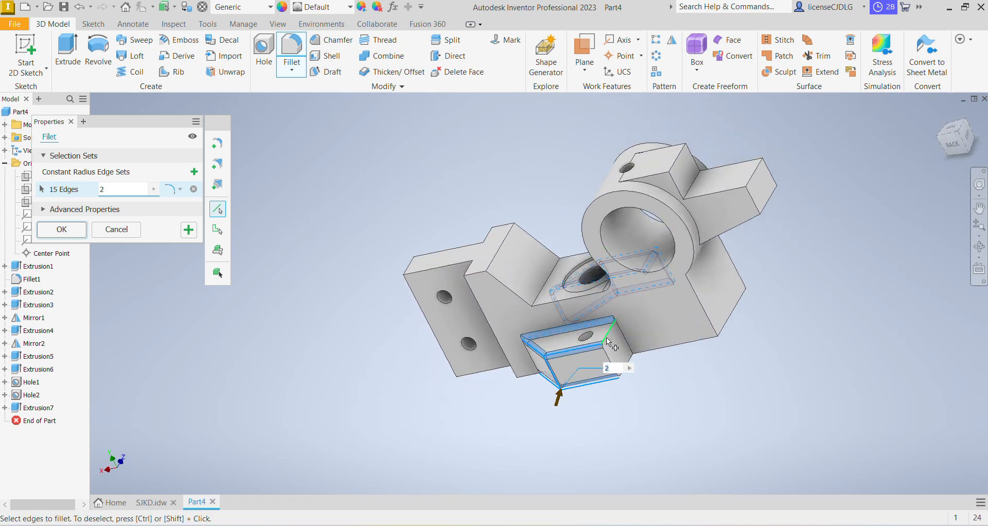
click(606, 337)
click(626, 342)
click(616, 369)
click(634, 362)
shift+middle_drag(691, 378, 890, 340)
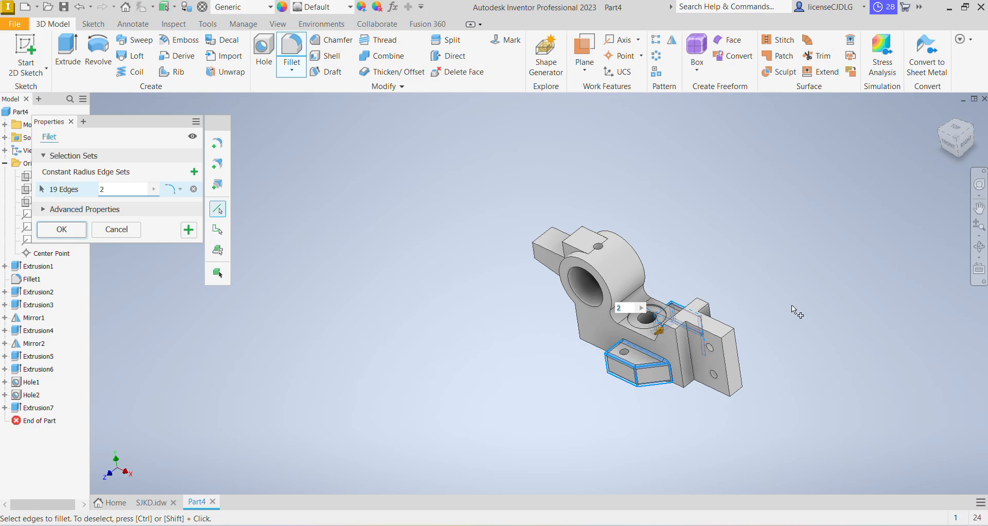
Check the drawing, add the edges of the small top block to the selection, and apply the 2 mm fillet
key(alt+Tab)
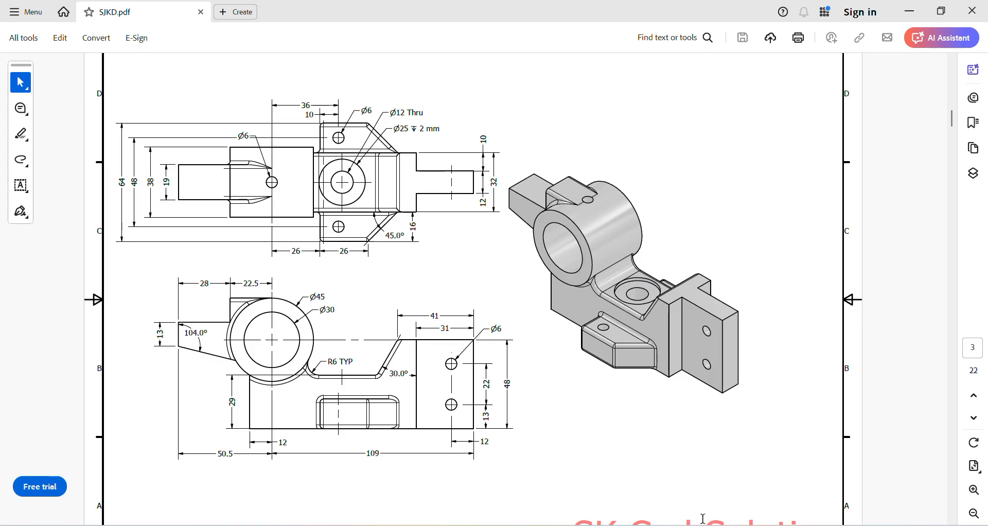
key(alt+Tab)
scroll(638, 345, up, 2)
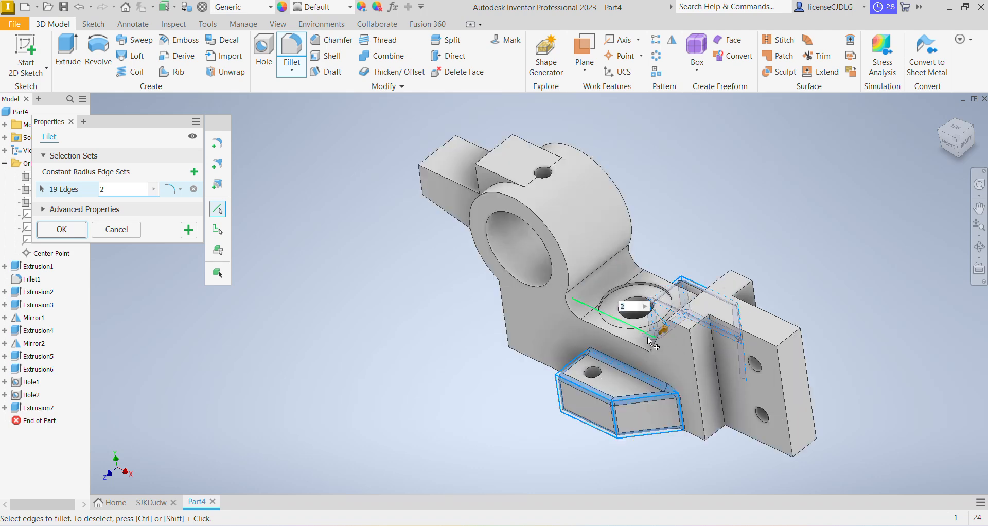
shift+middle_drag(835, 341, 801, 328)
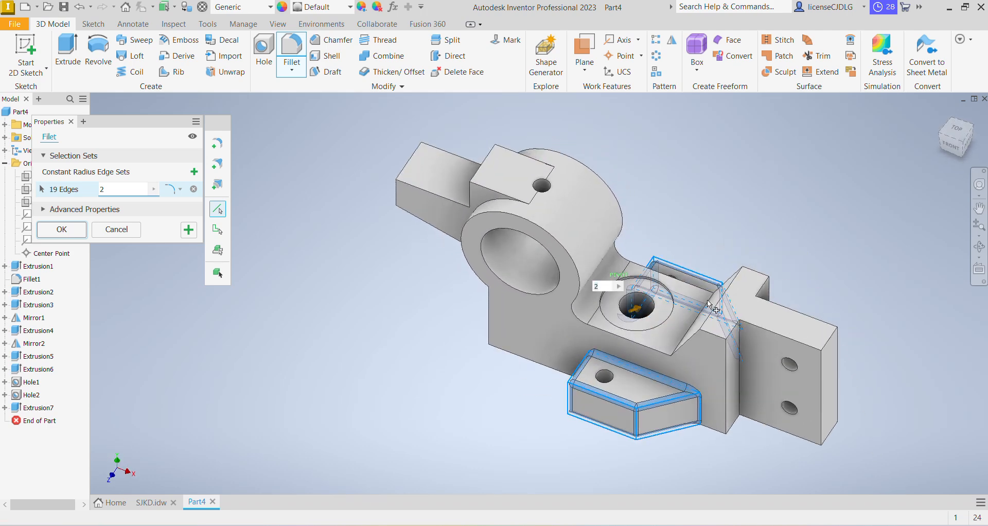
click(470, 196)
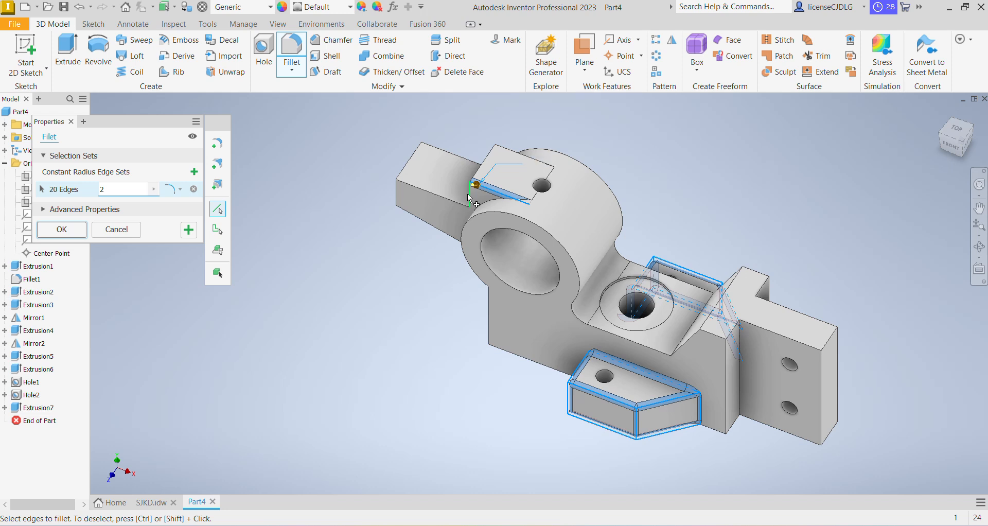
click(517, 156)
click(495, 159)
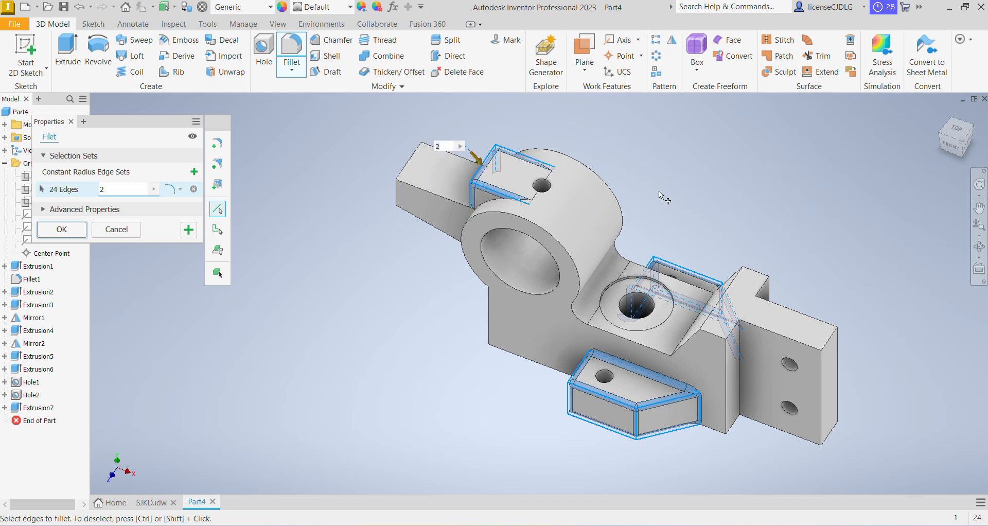
click(62, 229)
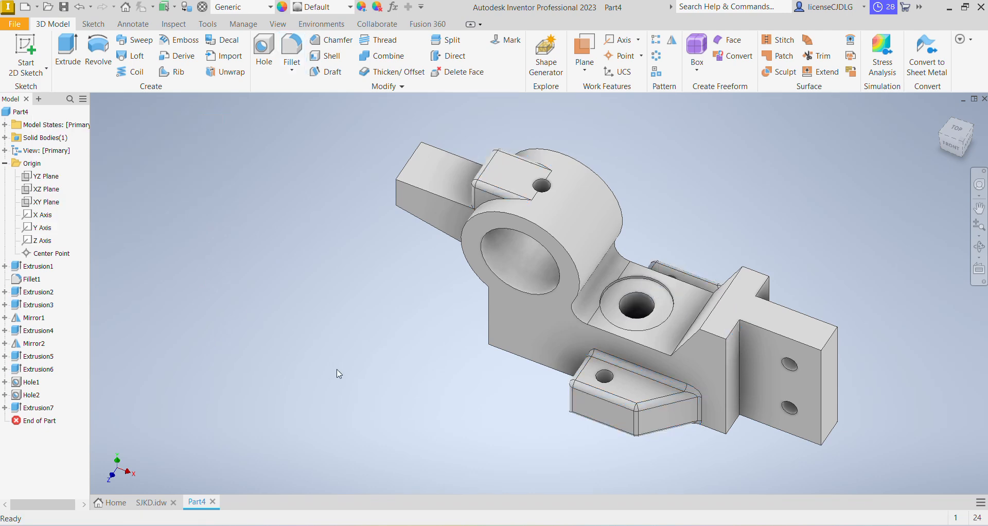
Start a sketch on the cylinder's front face and draw two concentric circles at the bore centre, about 45 mm and 30 mm
click(626, 306)
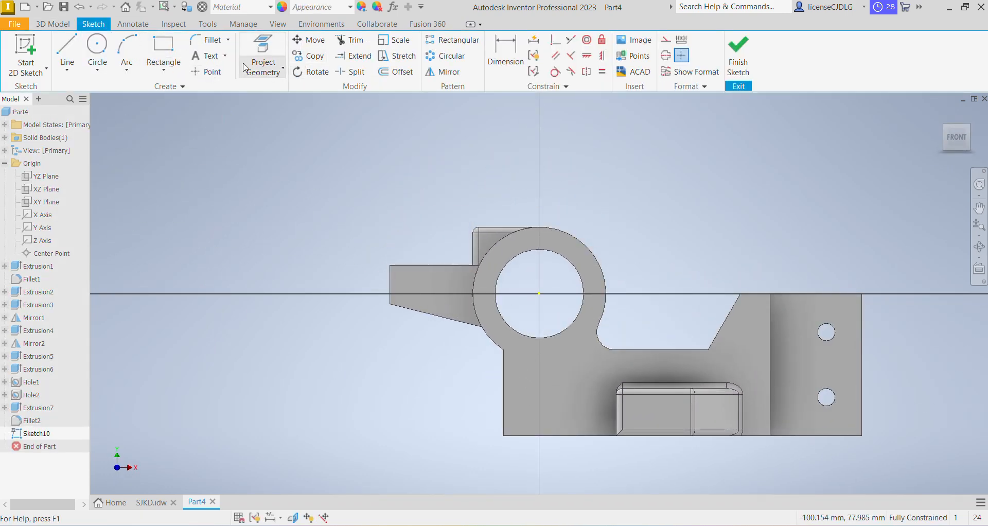
click(97, 47)
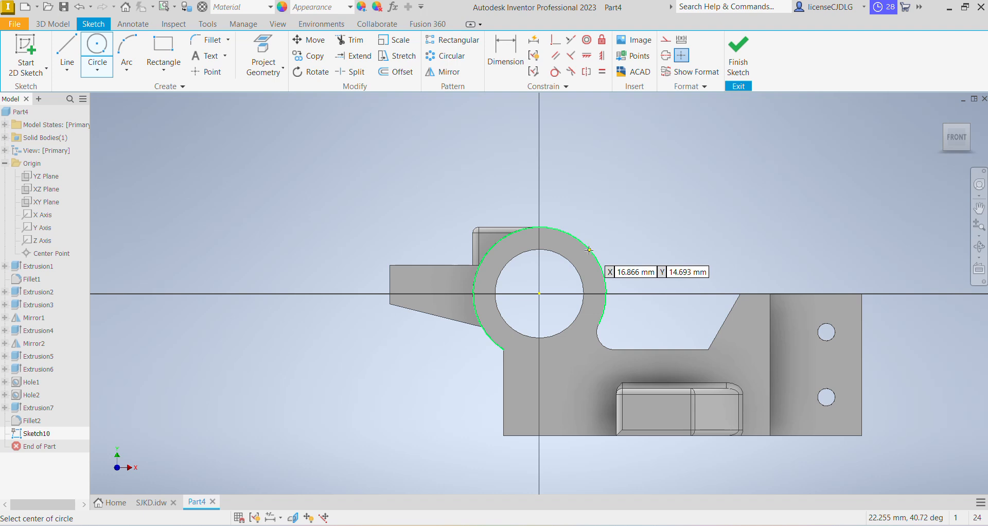
click(540, 293)
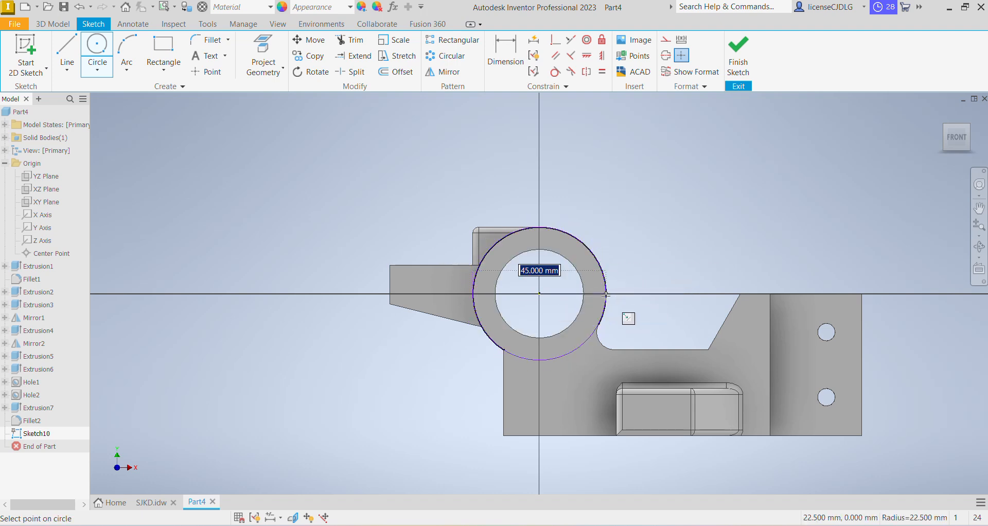
click(606, 294)
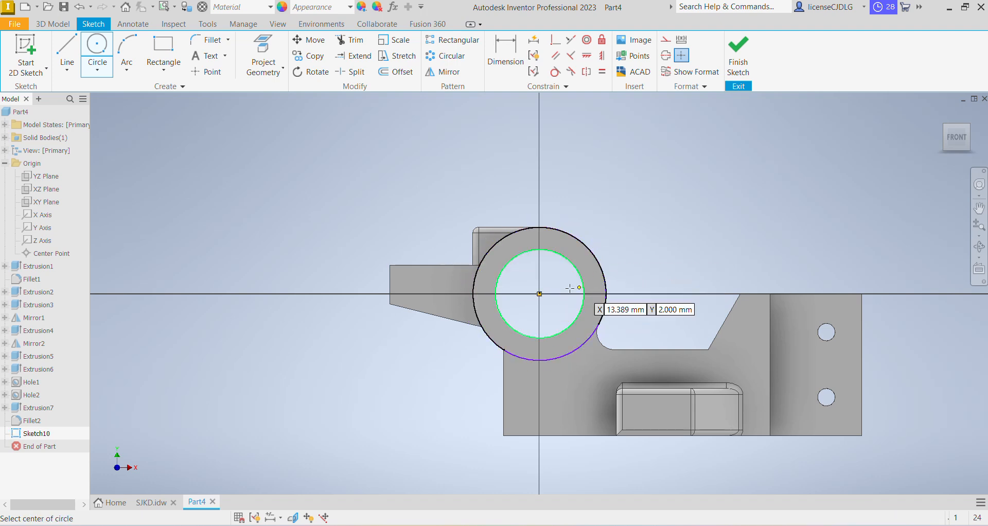
click(539, 294)
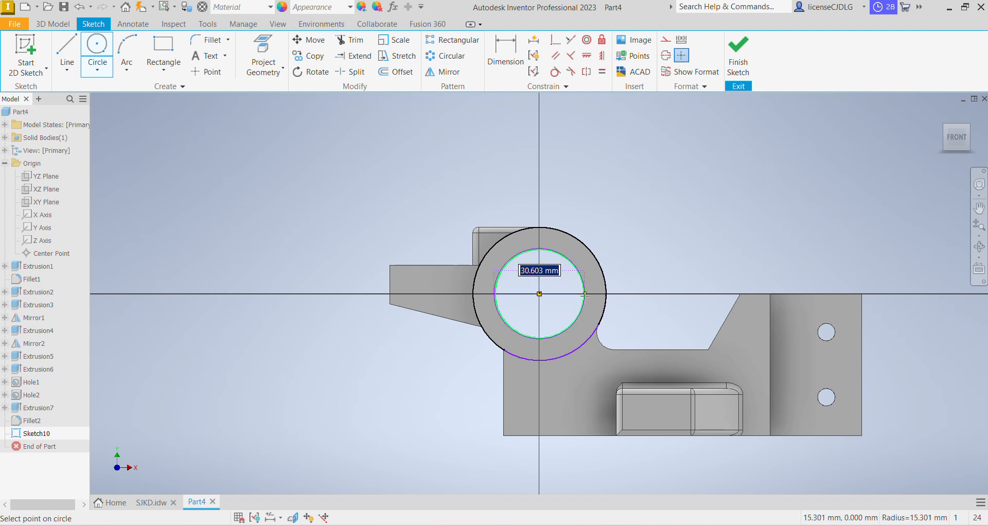
click(584, 294)
Dimension both circles, accepting the outer one as driven, set the inner diameter to 30 mm, and finish the sketch
click(505, 56)
click(606, 269)
click(621, 243)
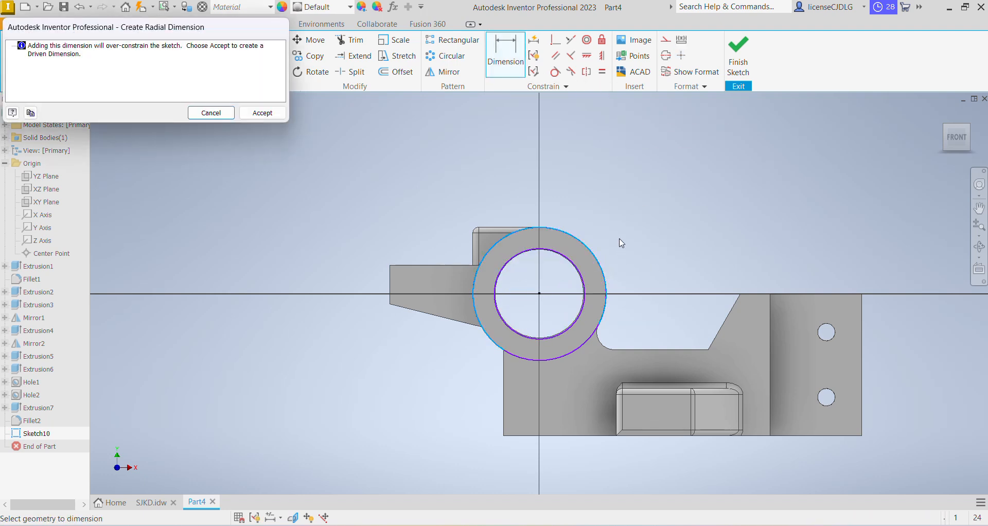
click(263, 113)
click(582, 278)
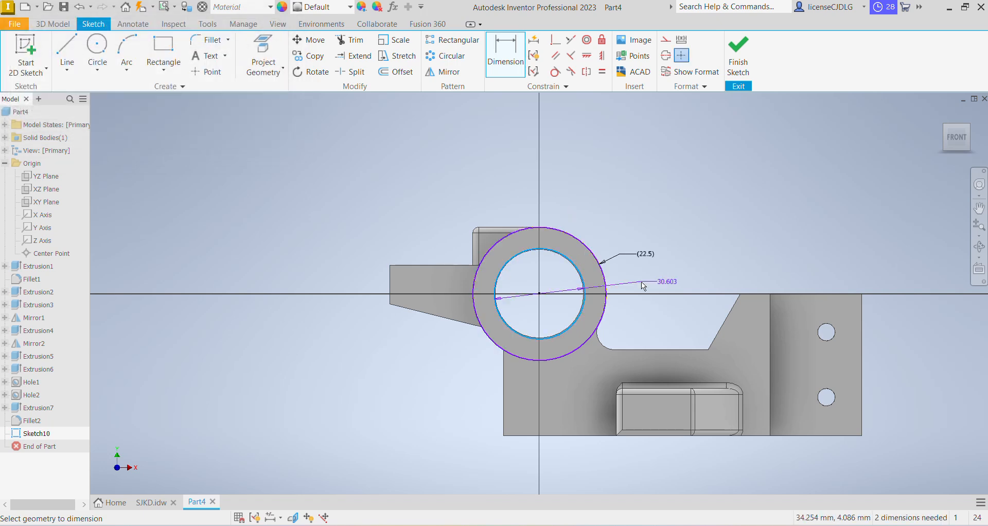
click(669, 280)
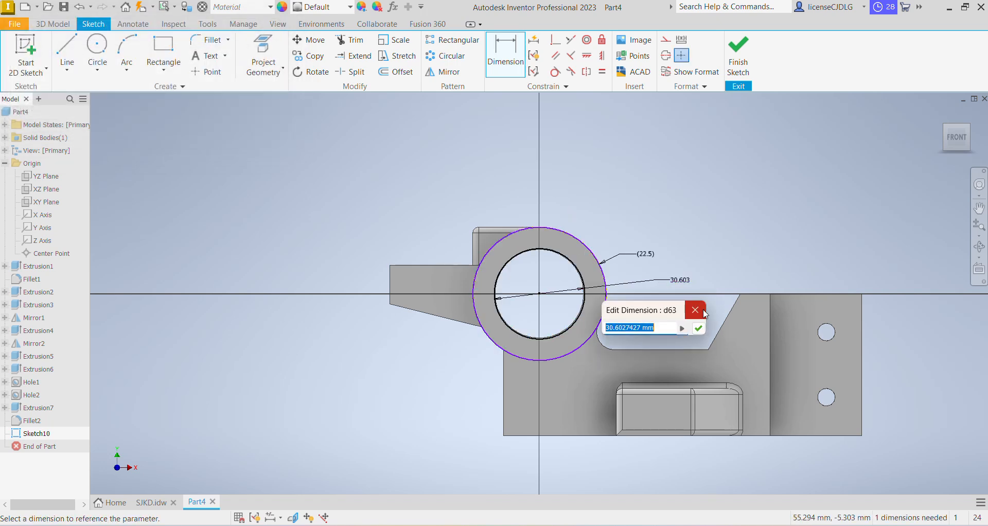
text(30)
key(Return)
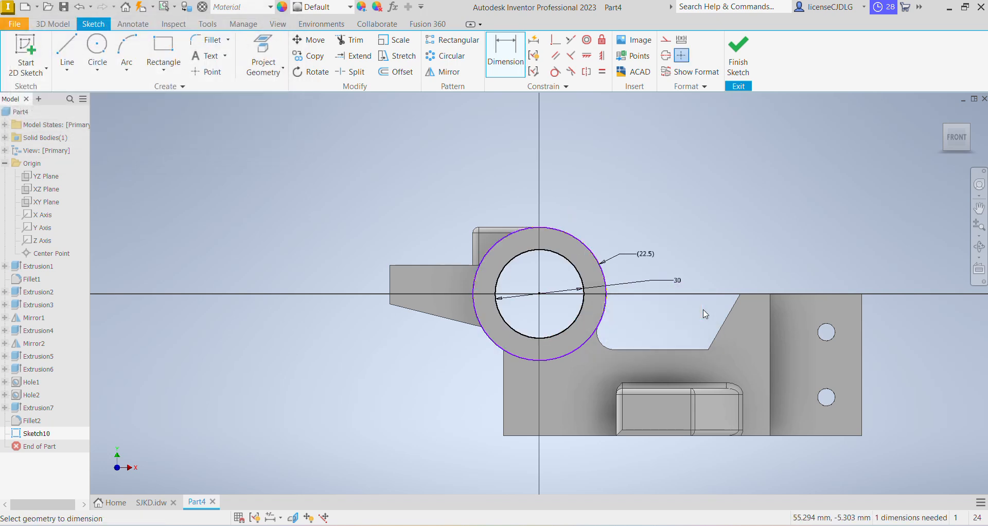
click(737, 63)
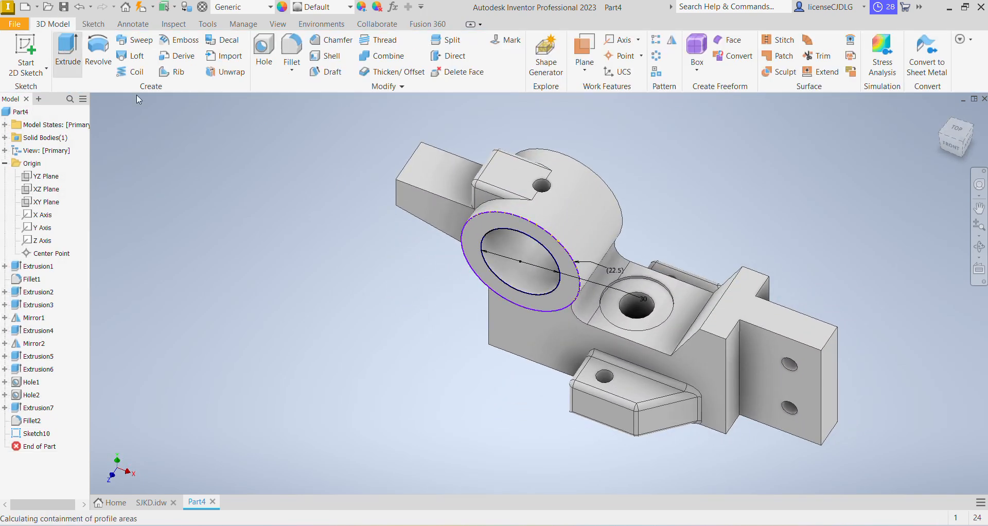
Check the drawing and extrude the ring profile 5 mm out from the cylinder face
click(77, 60)
click(568, 280)
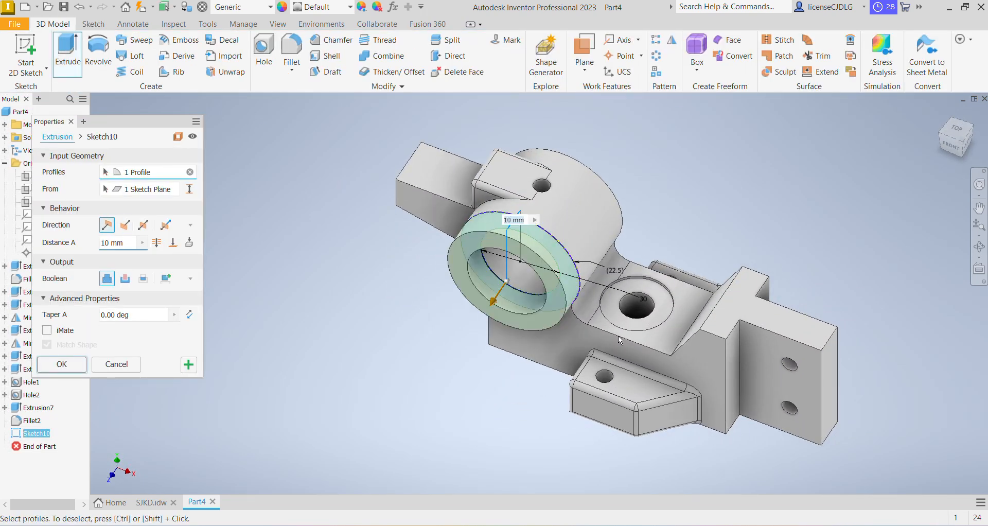
click(704, 525)
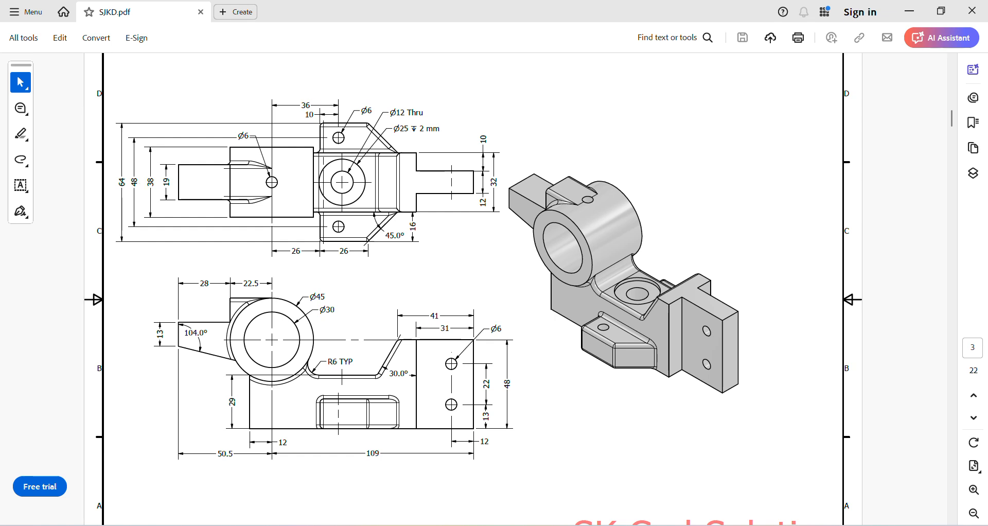
key(alt+Tab)
text(5)
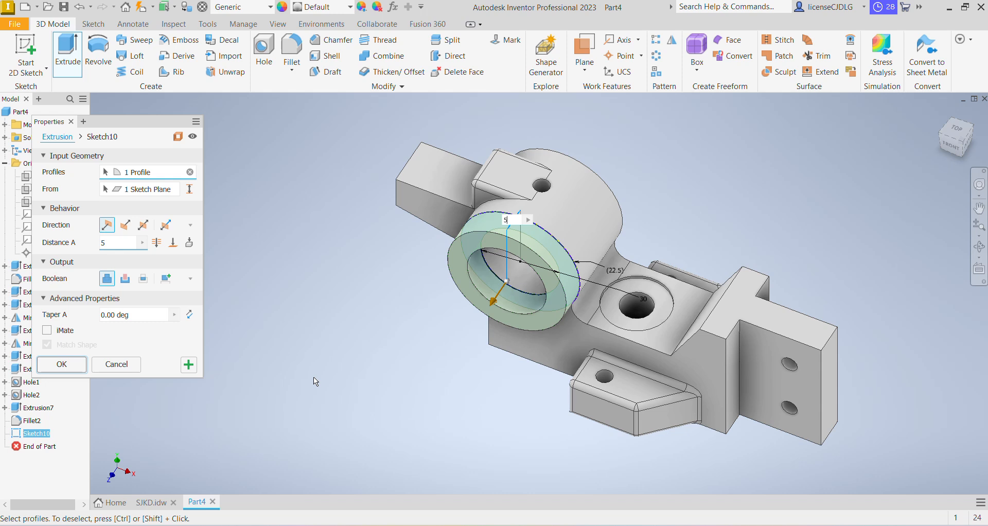
key(Return)
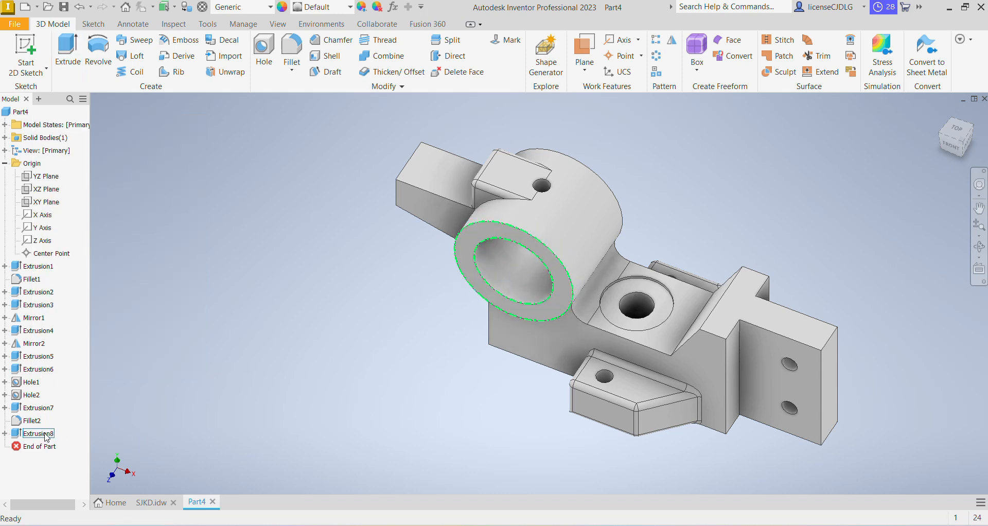
Mirror the ring extrusion about the XY Plane
click(48, 437)
click(672, 40)
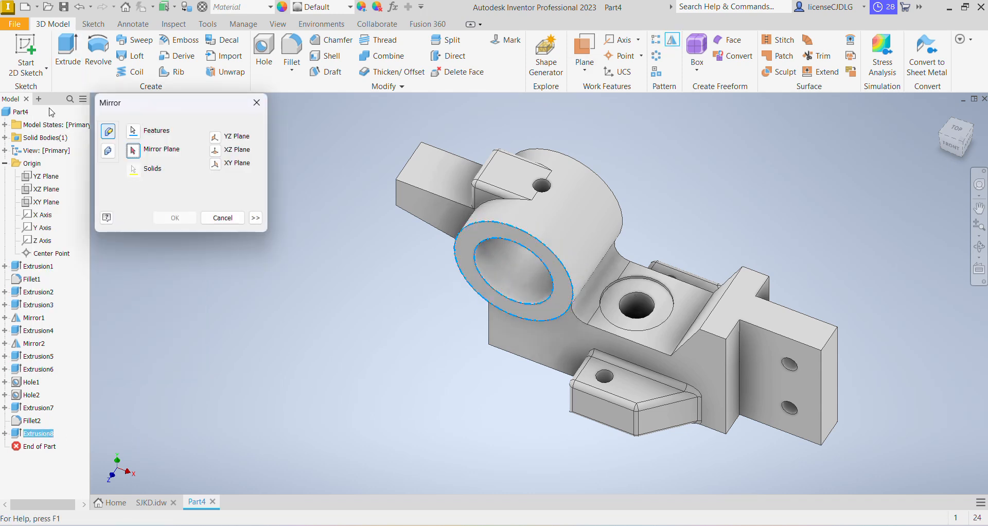
click(47, 207)
click(168, 219)
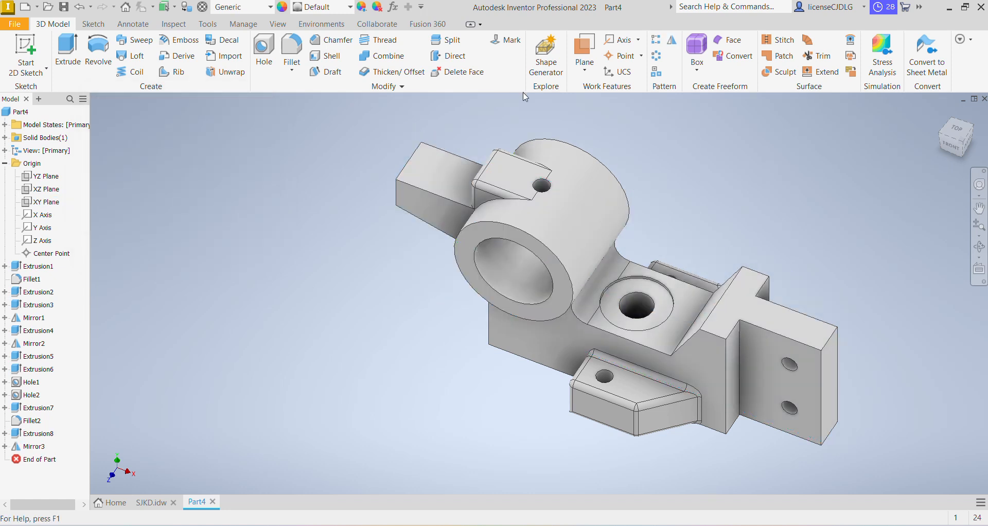
Fillet the edges where the cylinder meets the base and notch with a 2 mm radius, then return to the home view
click(303, 49)
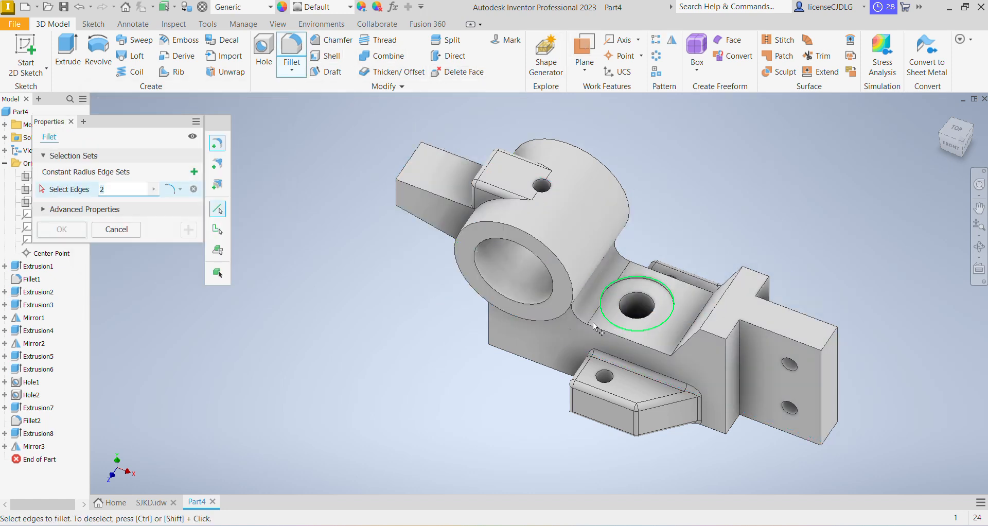
shift+middle_drag(535, 394, 539, 313)
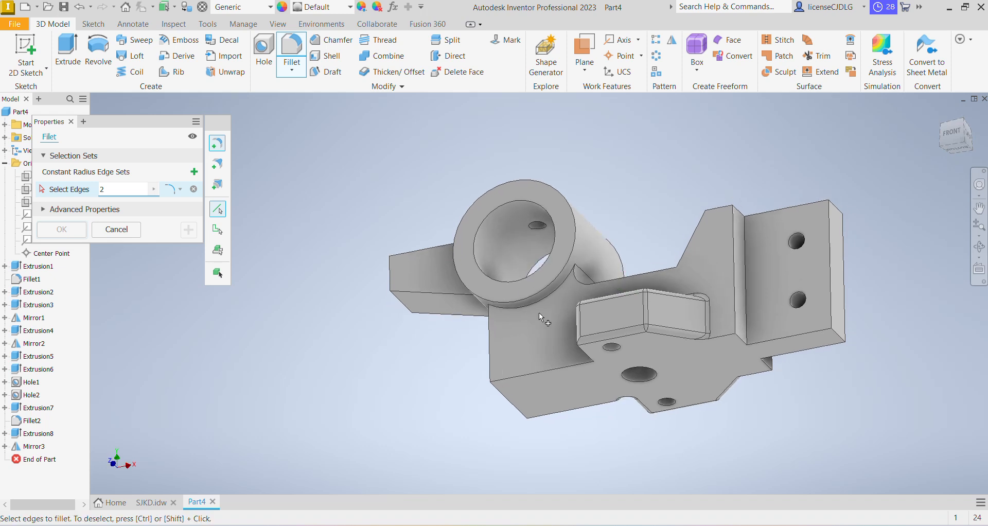
click(547, 295)
click(585, 285)
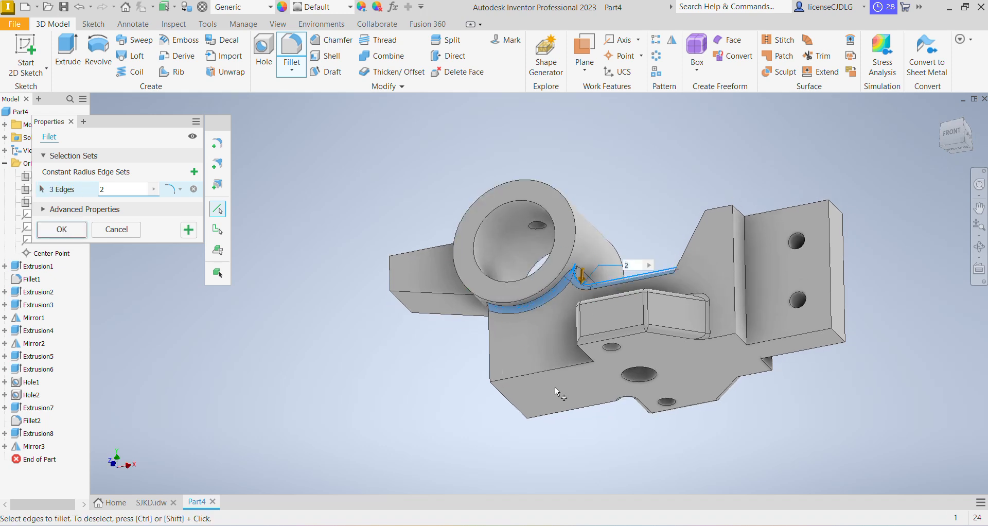
shift+middle_drag(819, 403, 620, 282)
click(568, 344)
click(542, 334)
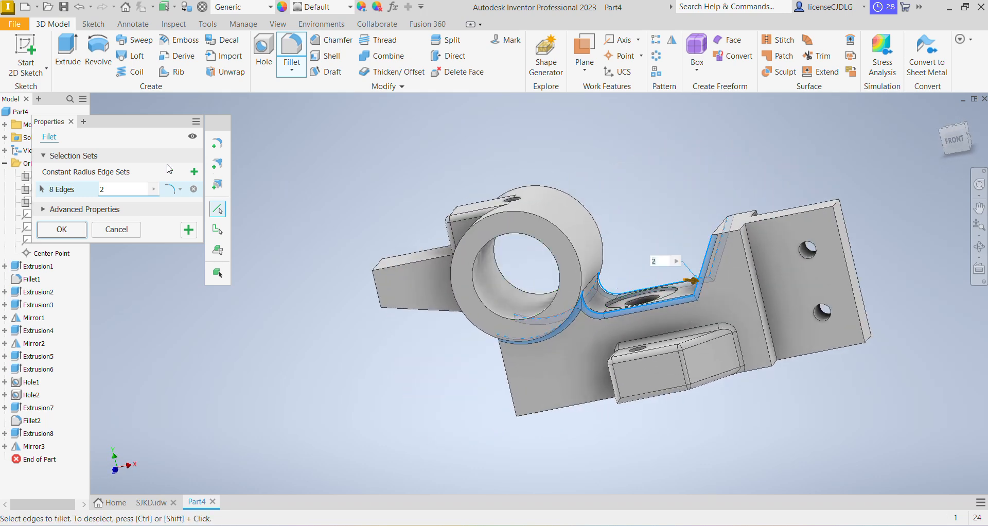
key(Return)
shift+middle_drag(767, 330, 854, 289)
click(967, 138)
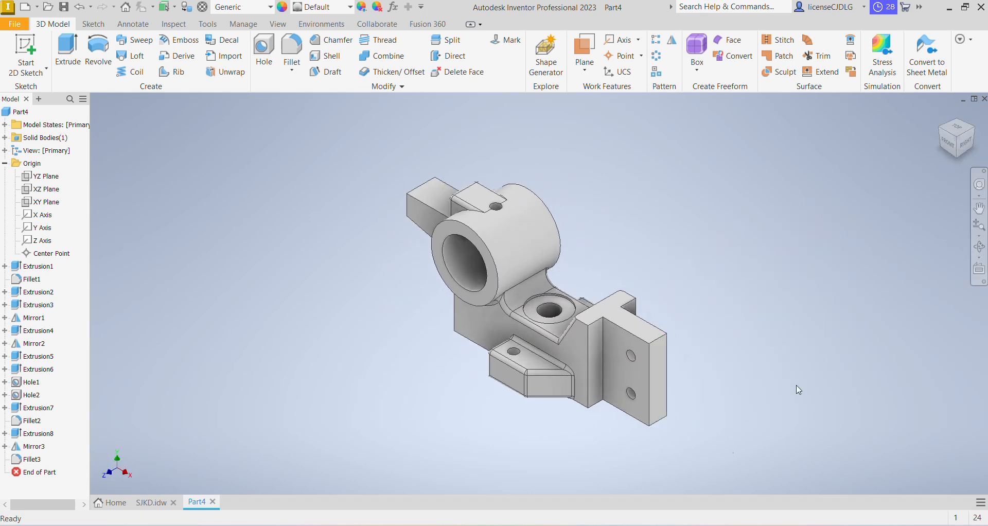
Check the drawing and set the part material to Aluminum 6061
key(alt+Tab)
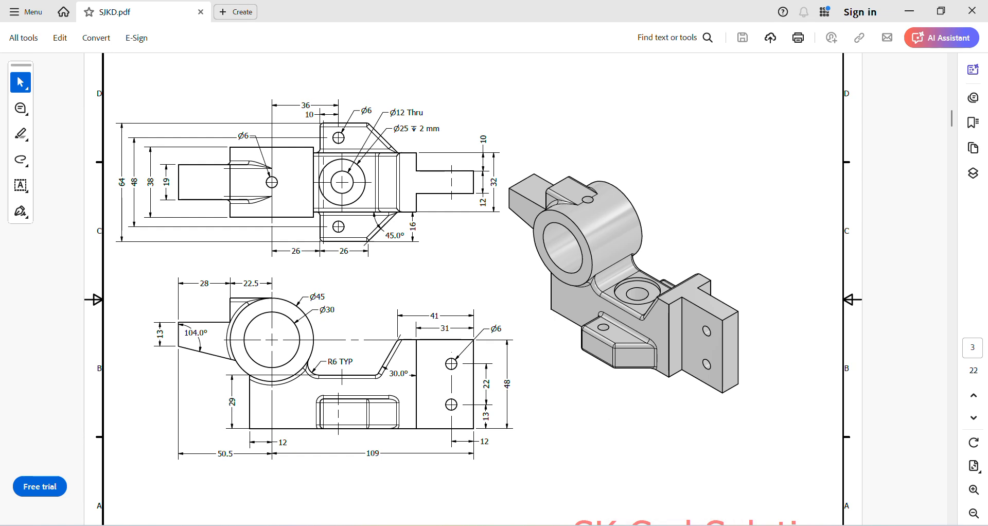
key(alt+Tab)
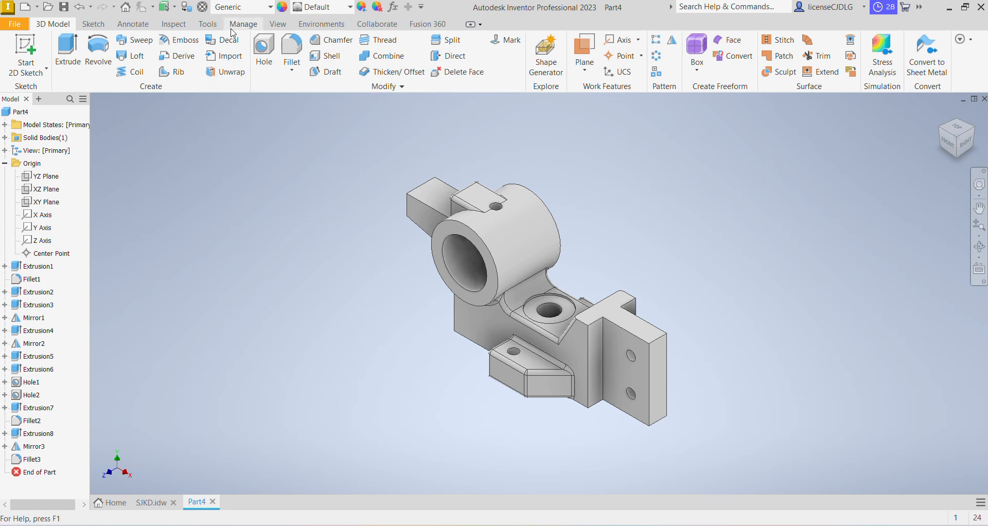
click(249, 8)
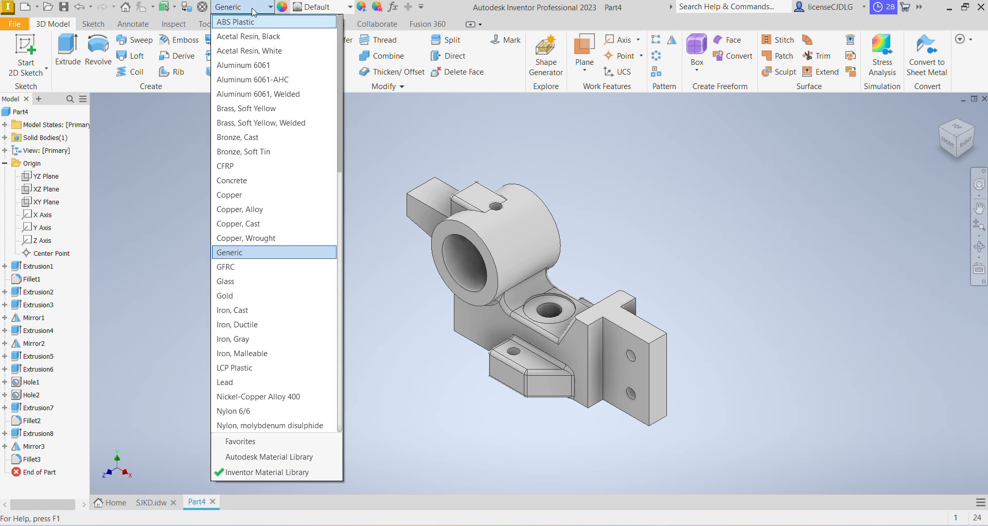
click(242, 65)
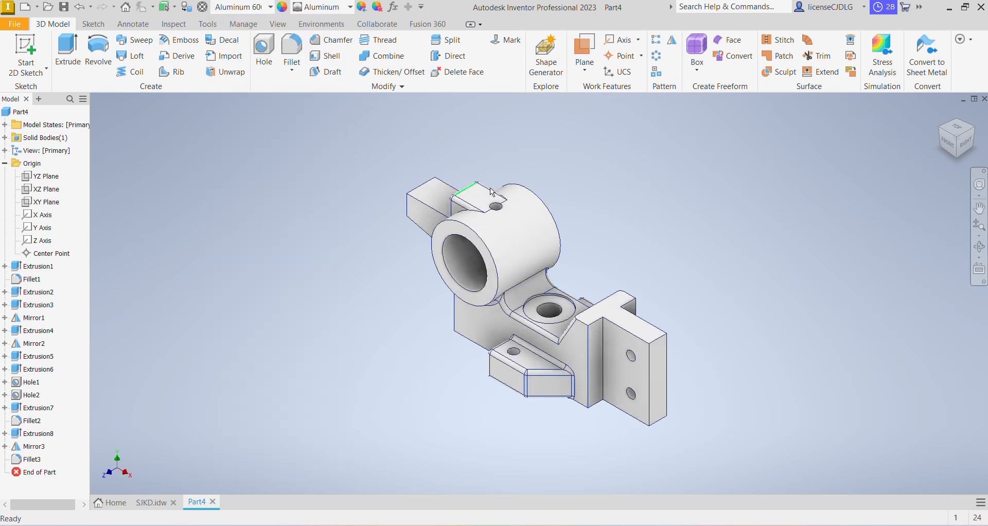
Apply the Dark Olive appearance to the whole part
scroll(693, 277, up, 3)
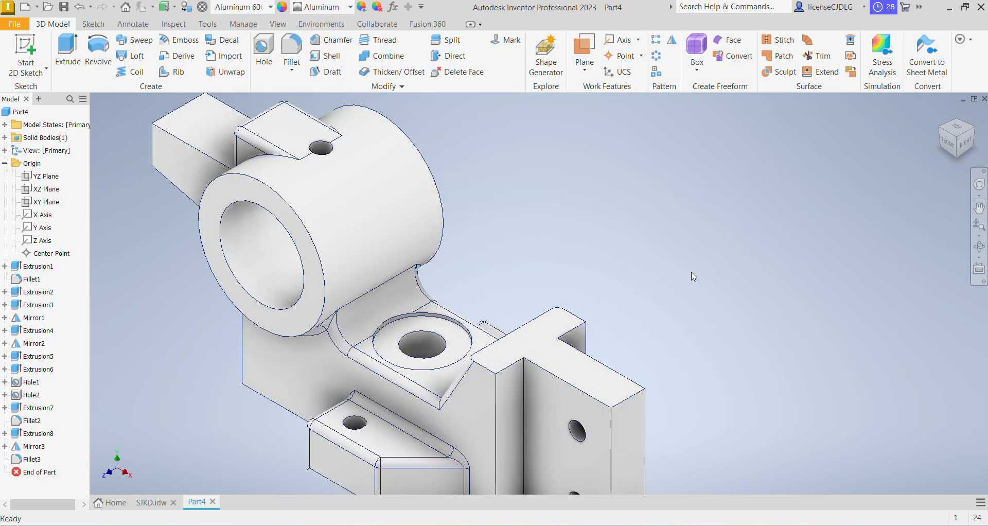
click(340, 8)
scroll(407, 341, down, 7)
scroll(408, 340, down, 5)
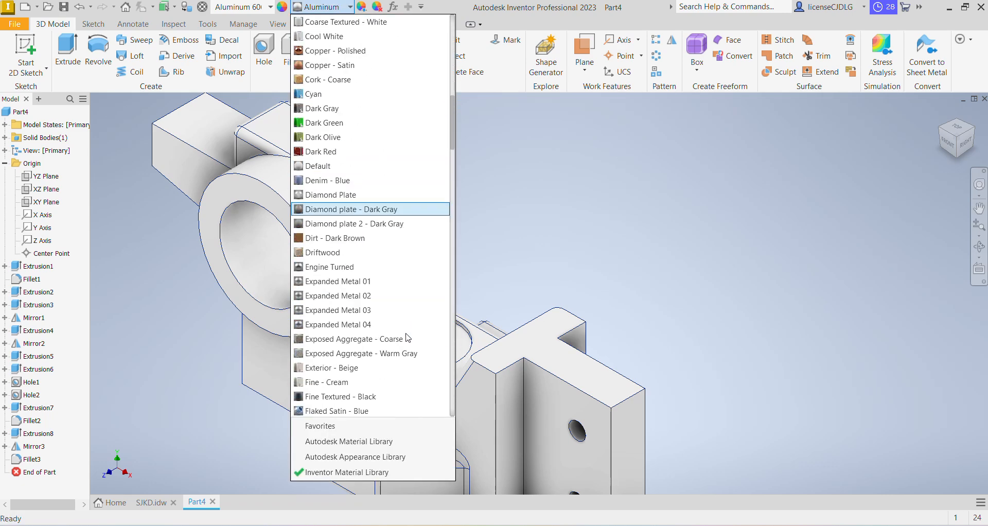
click(330, 137)
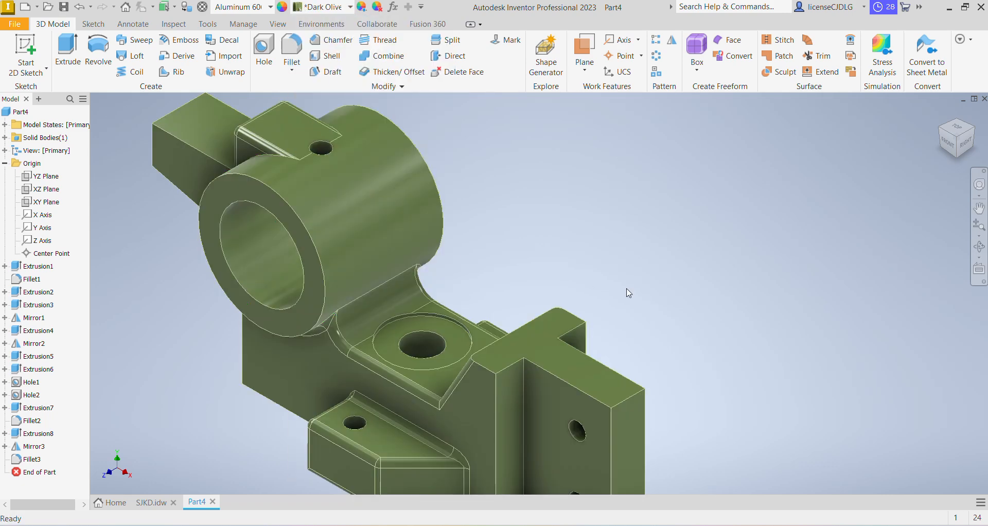
Change the part's appearance to Anodized - Light Gray
click(348, 8)
scroll(386, 295, down, 10)
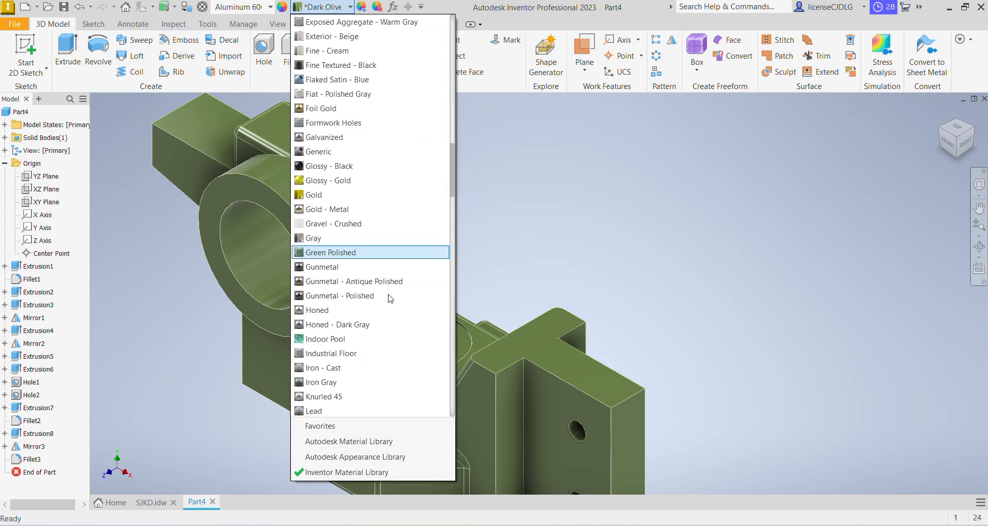
scroll(381, 298, up, 10)
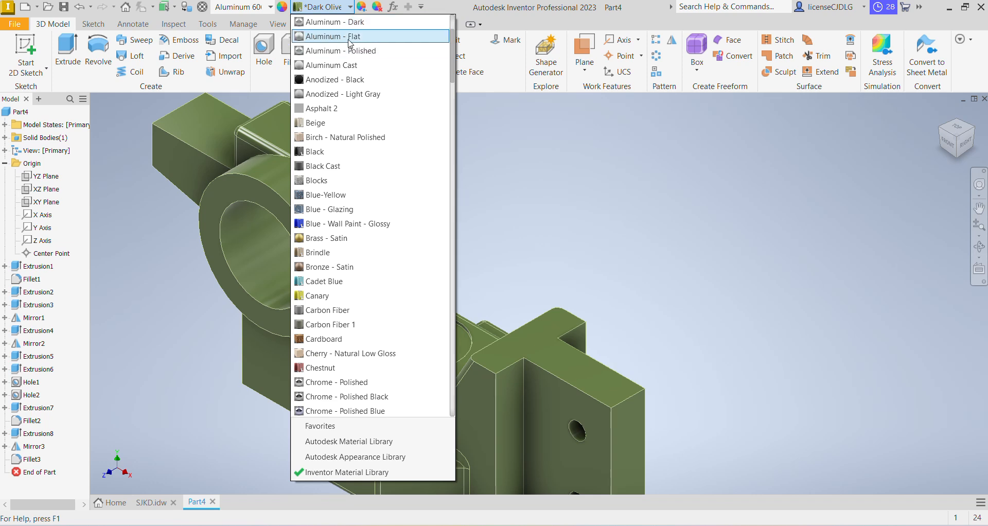
click(381, 80)
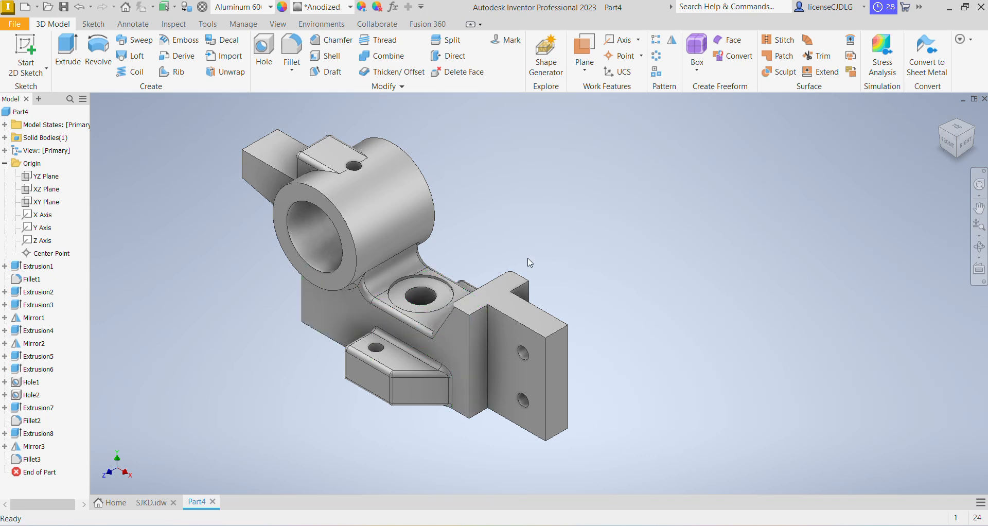
Start Adjust appearance and select the cylinder bore, the counterbore hole and the plate's front face
click(365, 8)
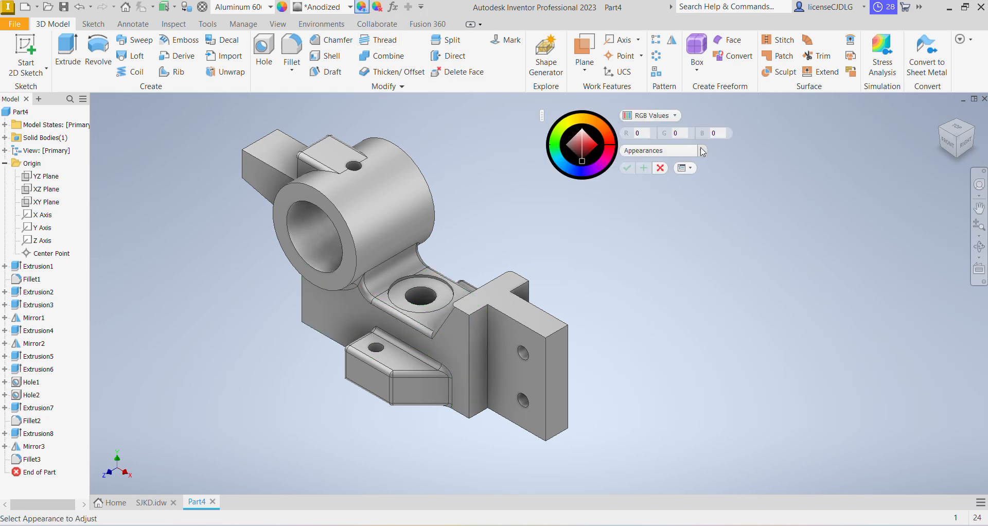
click(322, 227)
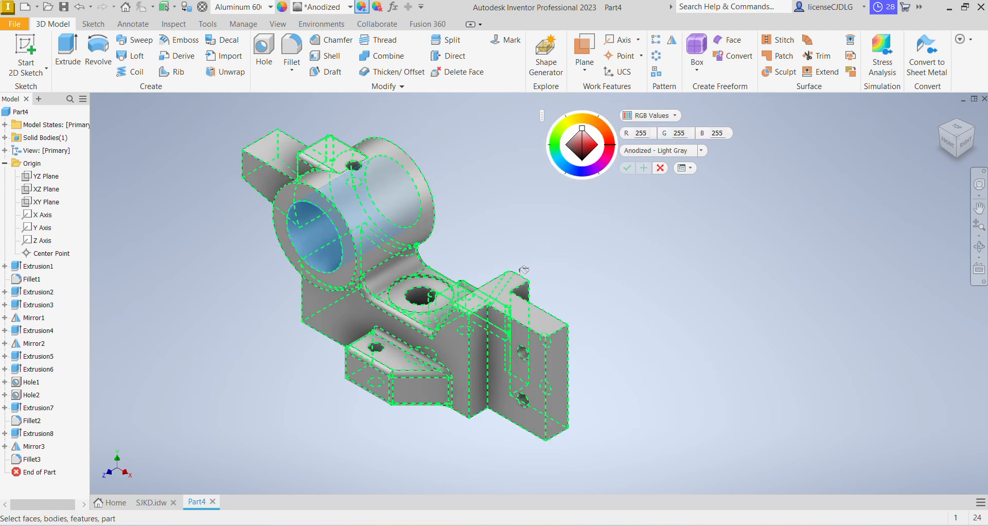
click(424, 297)
scroll(371, 348, down, 7)
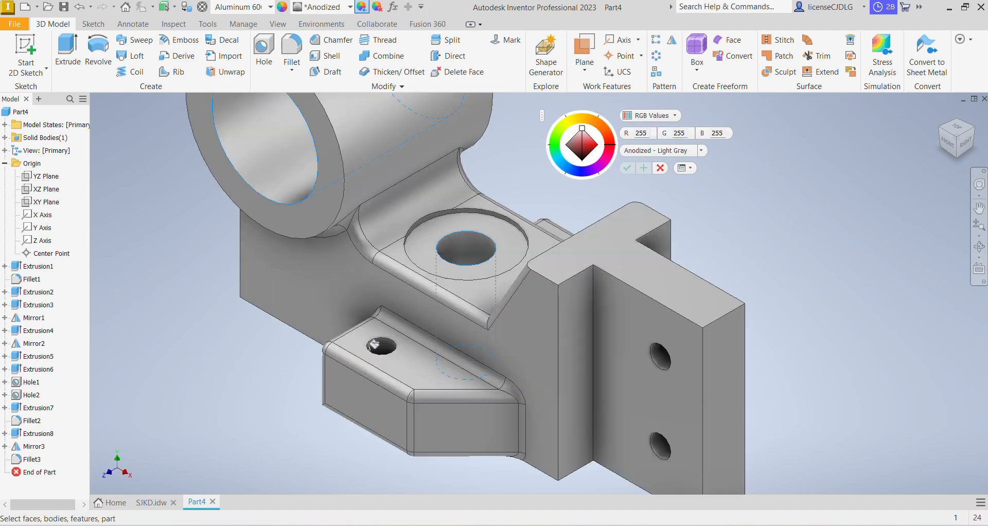
scroll(435, 332, up, 6)
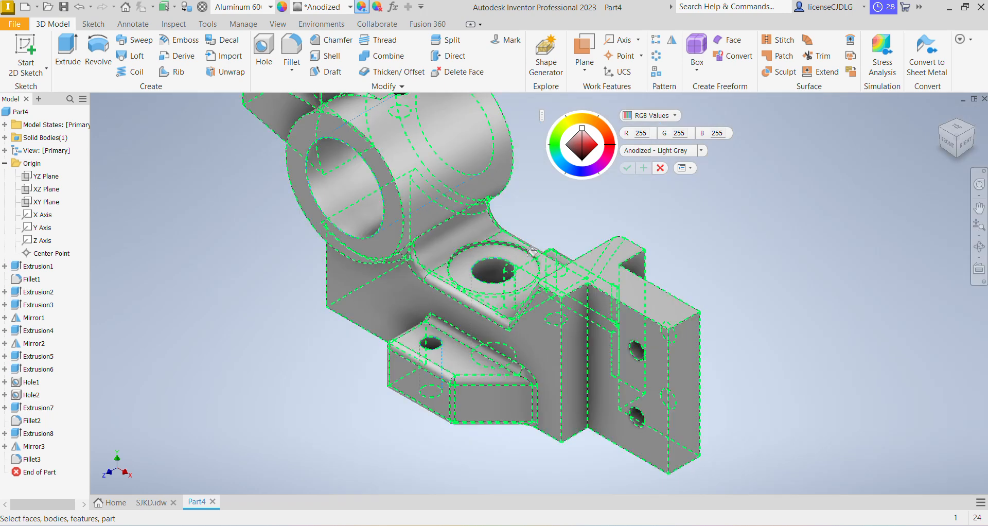
scroll(515, 257, down, 6)
scroll(515, 242, up, 1)
scroll(517, 239, down, 6)
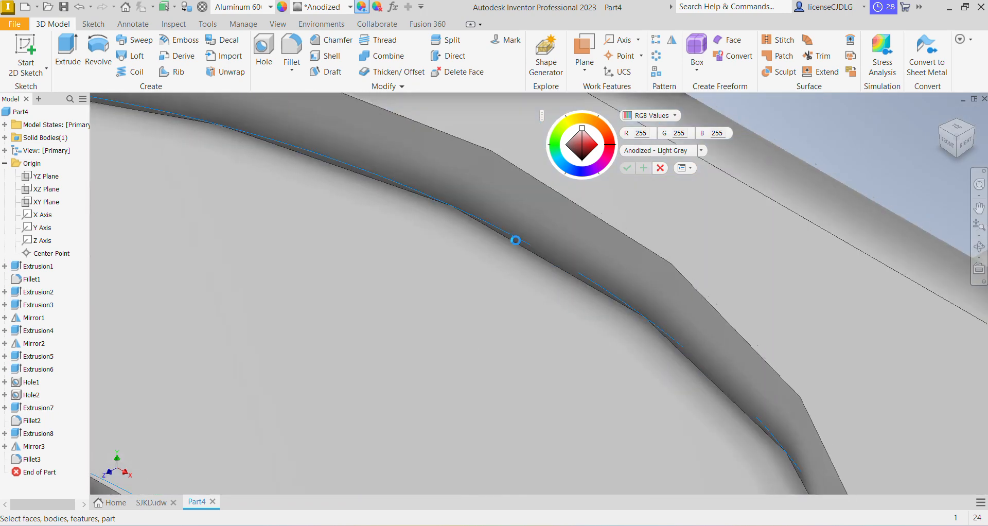
scroll(495, 237, up, 7)
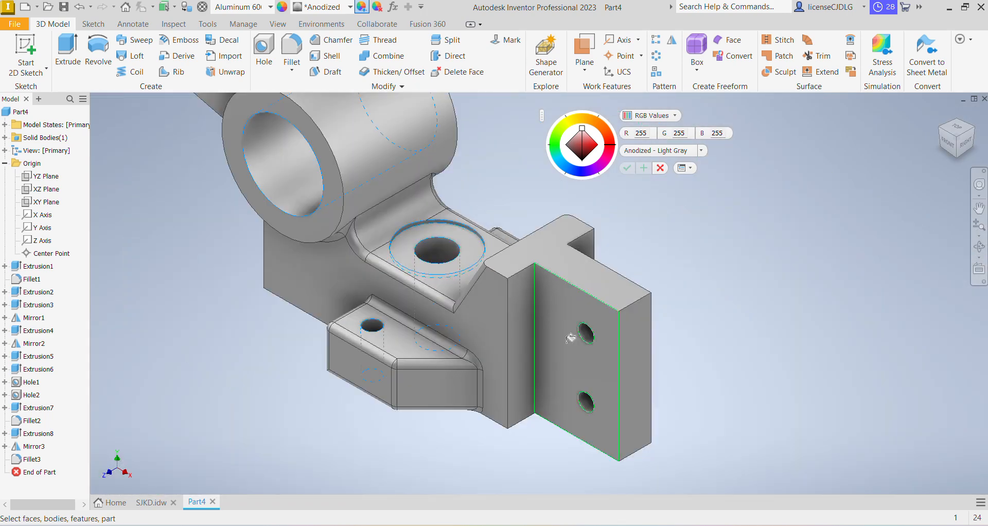
scroll(600, 342, down, 6)
scroll(563, 276, up, 6)
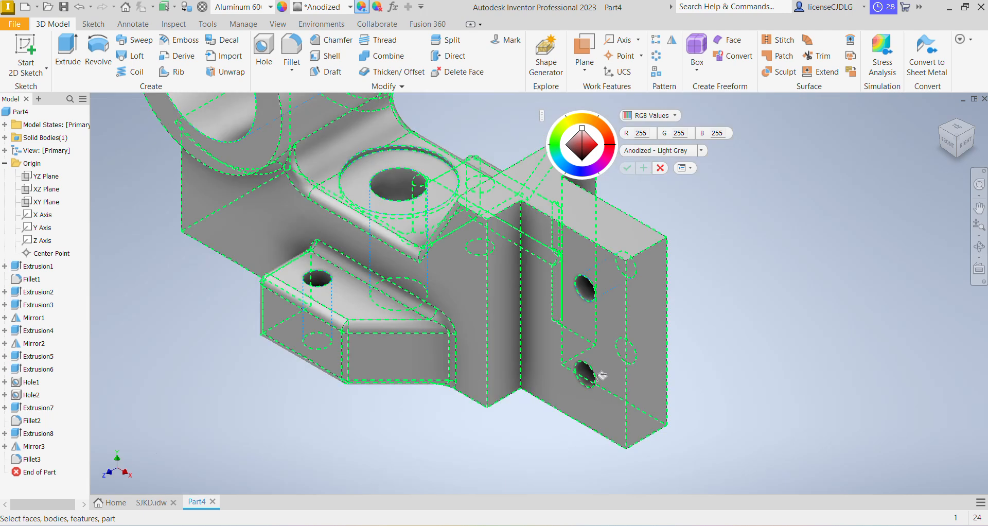
scroll(514, 322, down, 6)
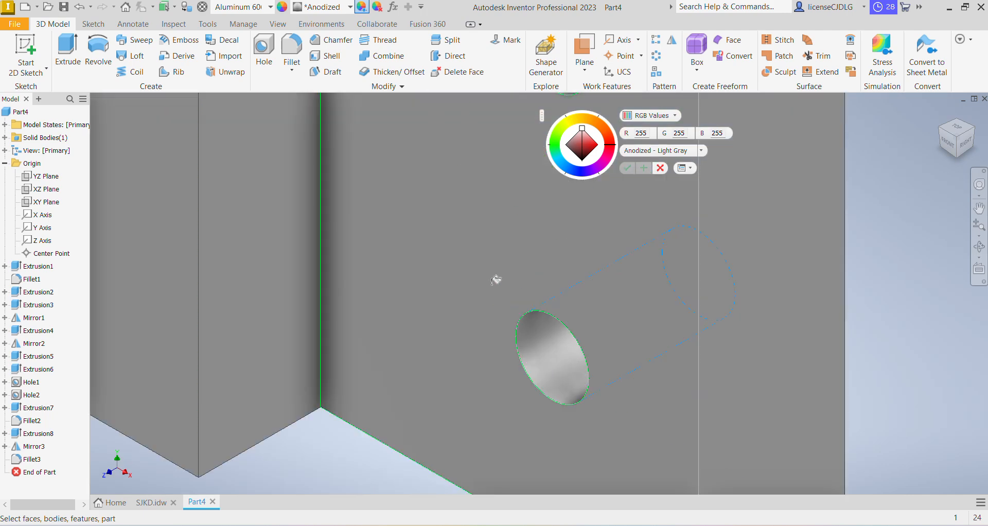
scroll(424, 303, up, 5)
Orbit around the part and add the lug and remaining faces to the appearance selection
mouse_move(628, 354)
shift+middle_down()
mouse_move(479, 357)
mouse_move(230, 289)
shift+middle_up()
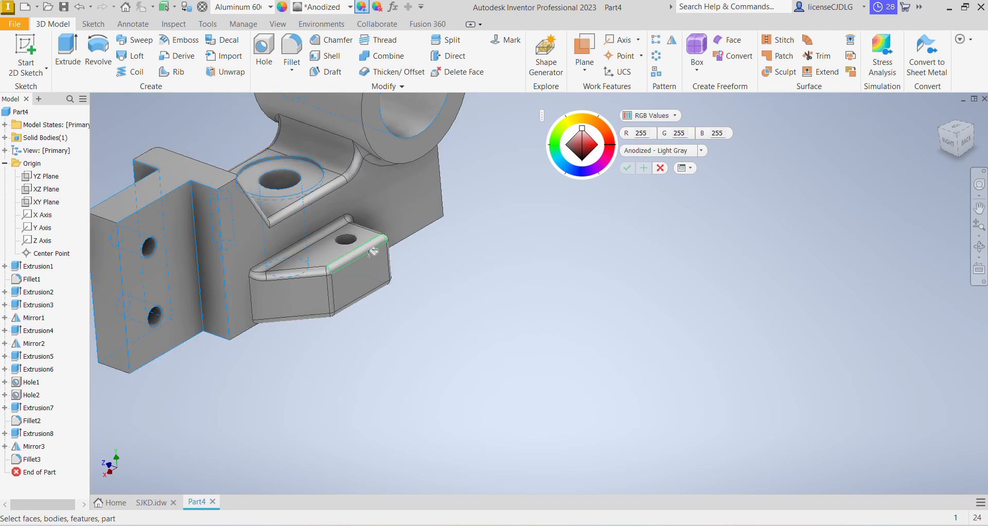
scroll(360, 244, down, 8)
scroll(531, 268, up, 10)
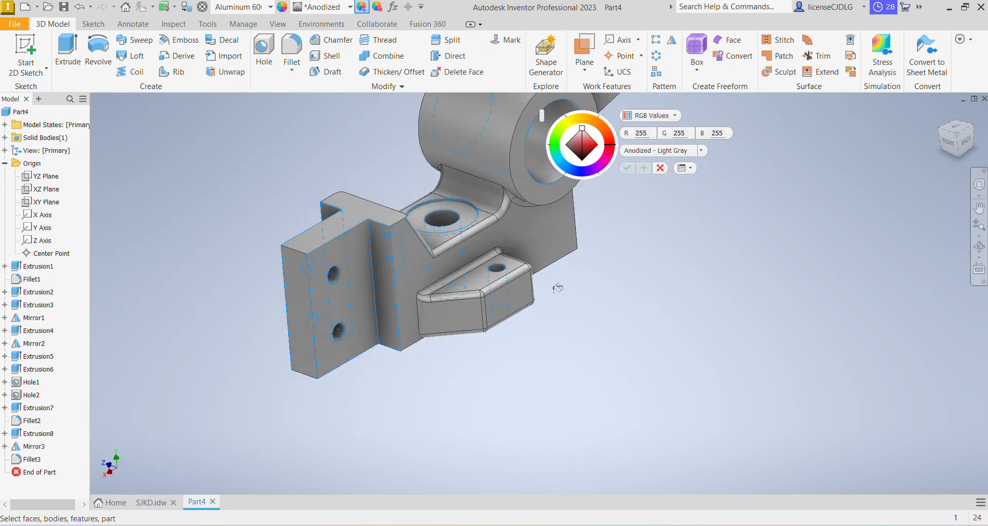
shift+middle_drag(529, 342, 750, 351)
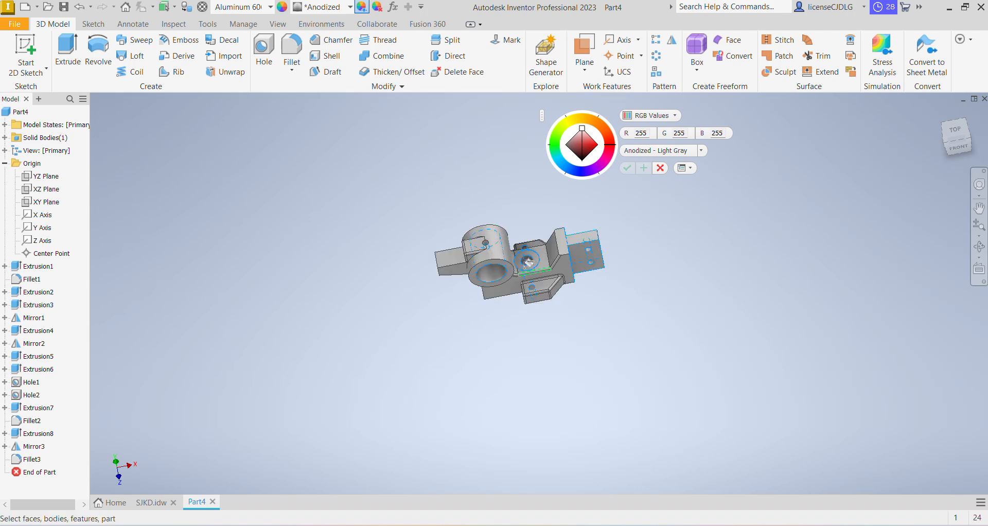
scroll(503, 247, down, 8)
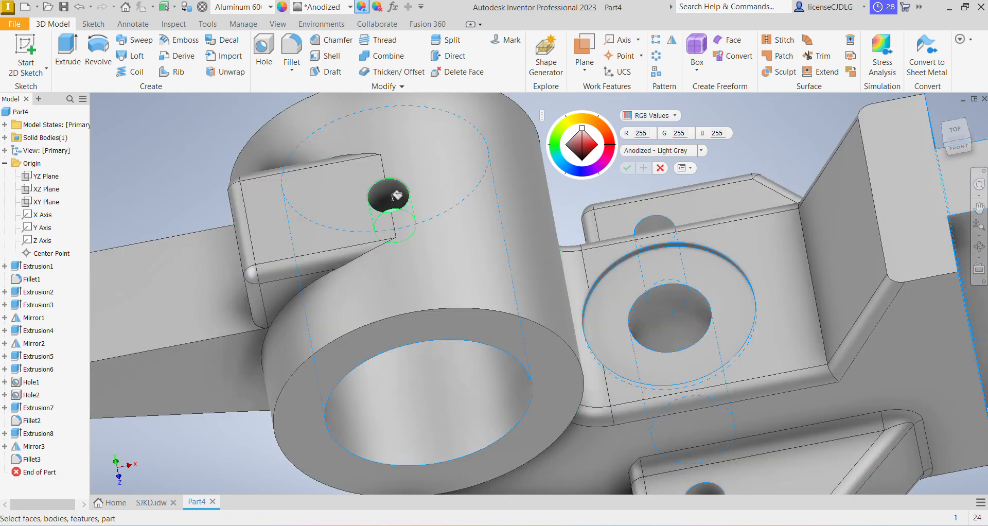
shift+middle_drag(404, 316, 347, 198)
scroll(347, 197, down, 3)
scroll(422, 278, up, 3)
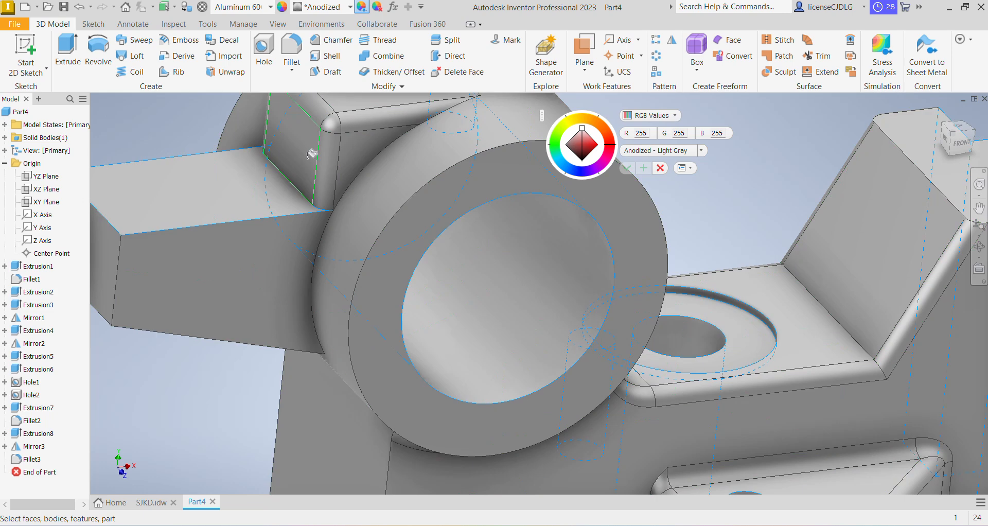
Tint the selected faces to RGB 243, 116, 77, apply it, and return to the home view
click(608, 136)
scroll(636, 295, up, 7)
shift+middle_drag(751, 346, 654, 373)
click(595, 145)
mouse_move(594, 140)
mouse_down()
mouse_move(584, 133)
mouse_move(579, 142)
mouse_move(591, 140)
mouse_up()
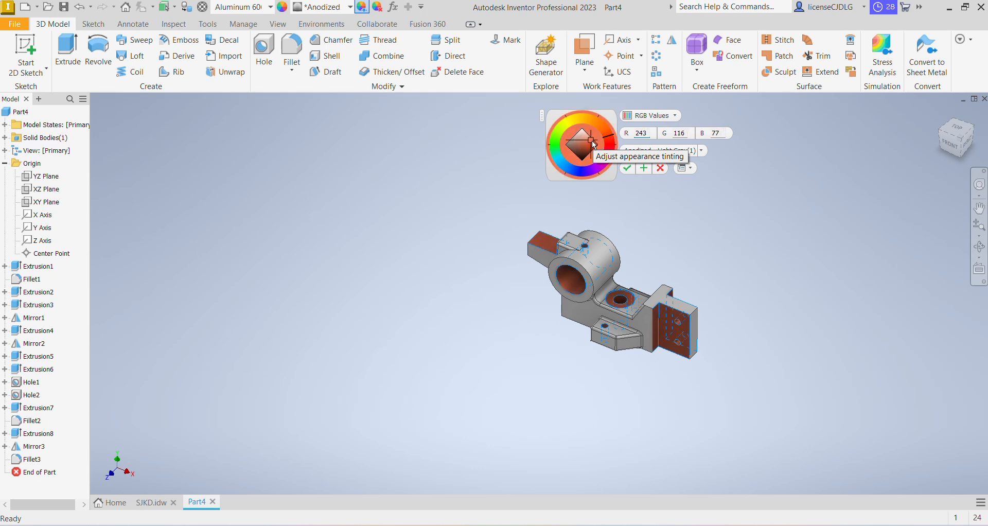
click(629, 169)
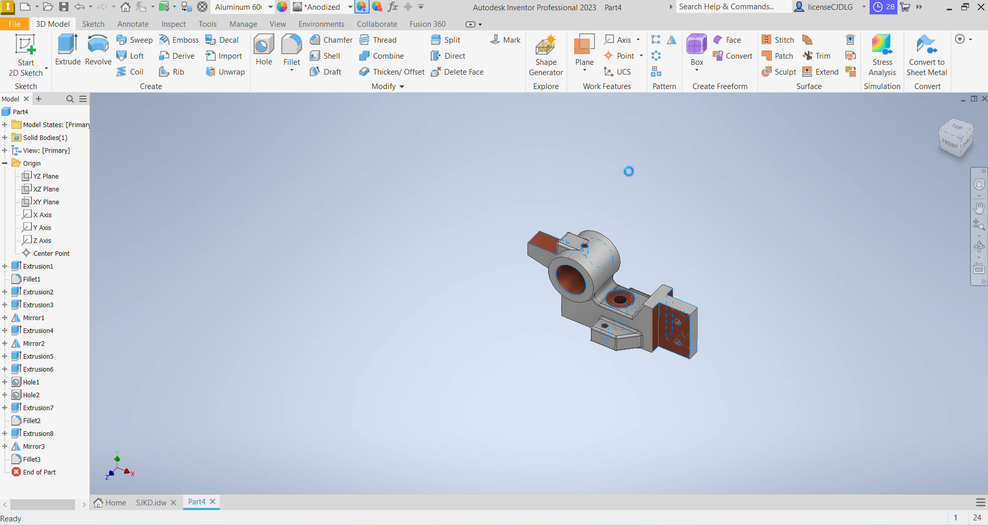
click(959, 145)
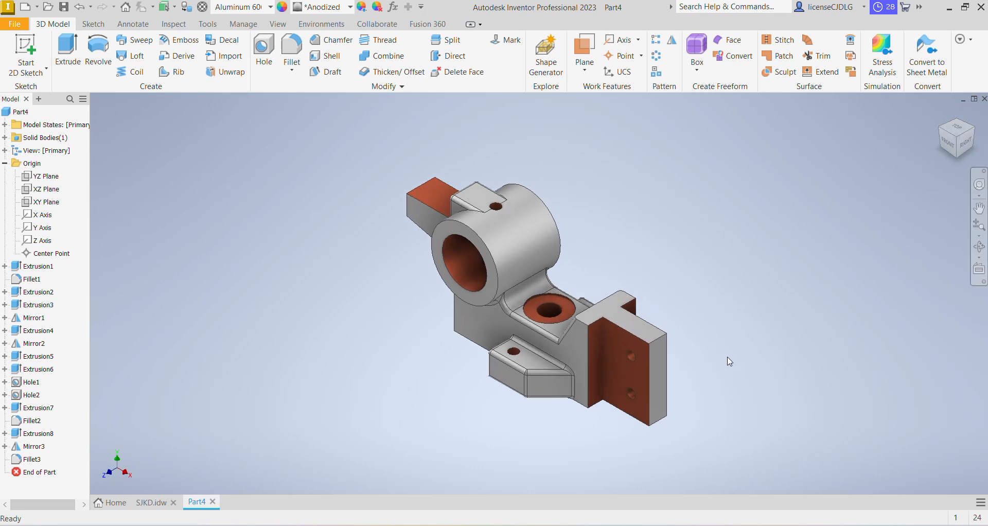
scroll(742, 348, up, 5)
scroll(711, 355, down, 3)
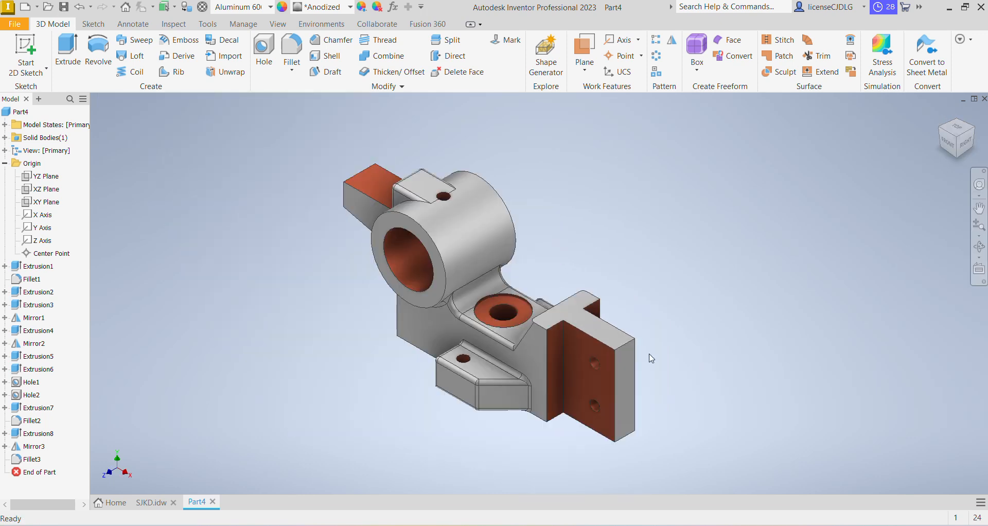